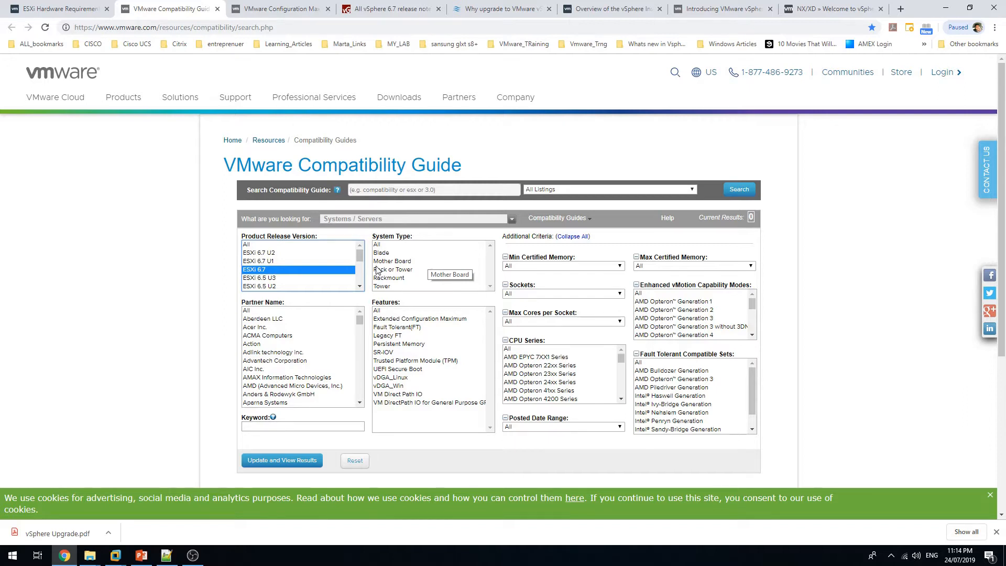
- Filter the ESXi 6.7 server search by system type Blade and partner name HP
left_click(383, 246)
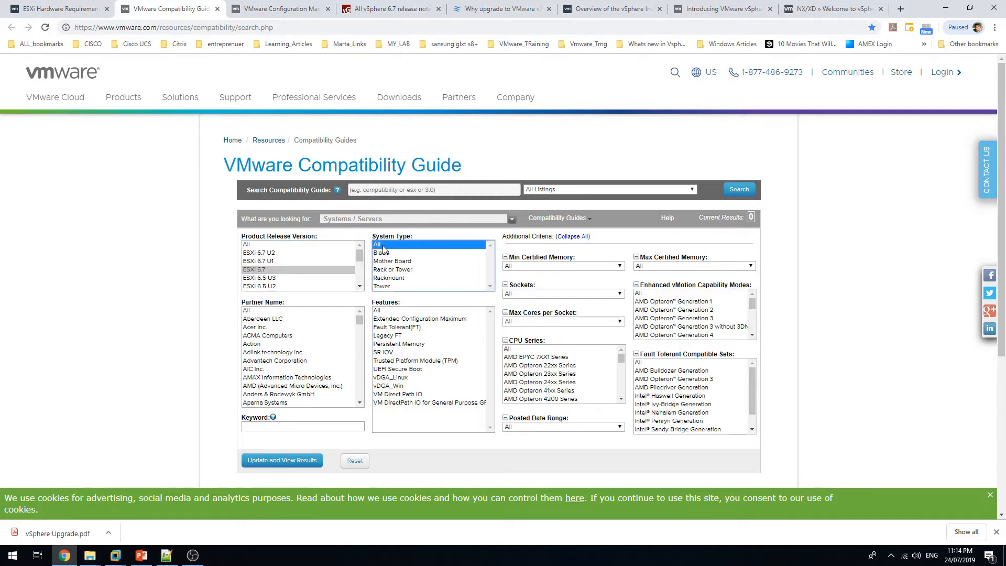
left_click(415, 253)
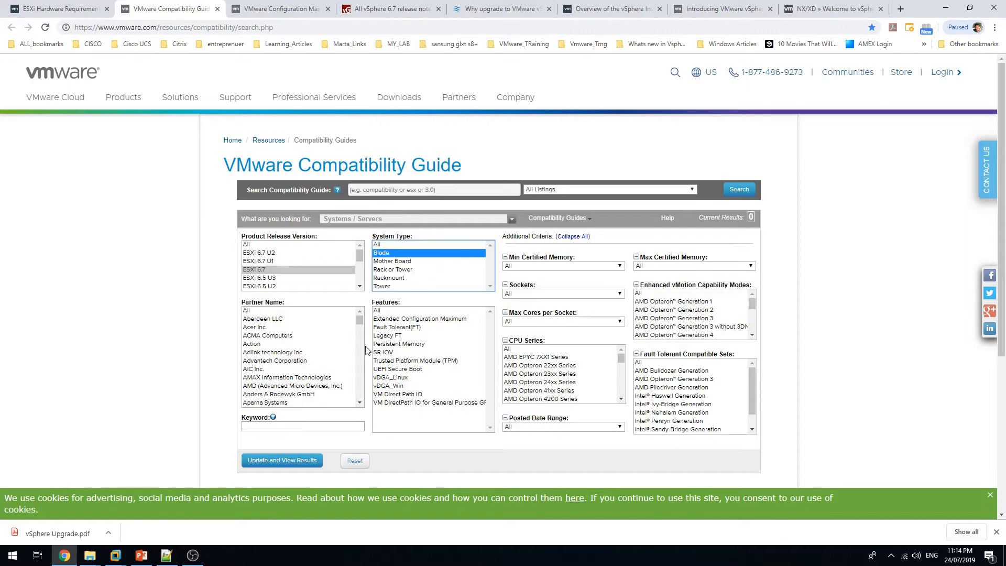
left_click(360, 402)
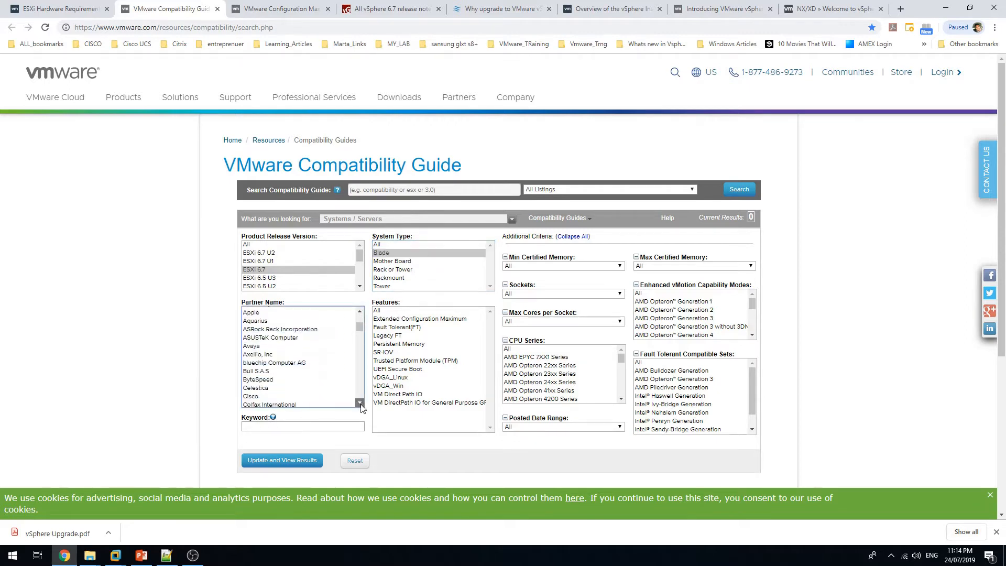
scroll(360, 404, "down", 5)
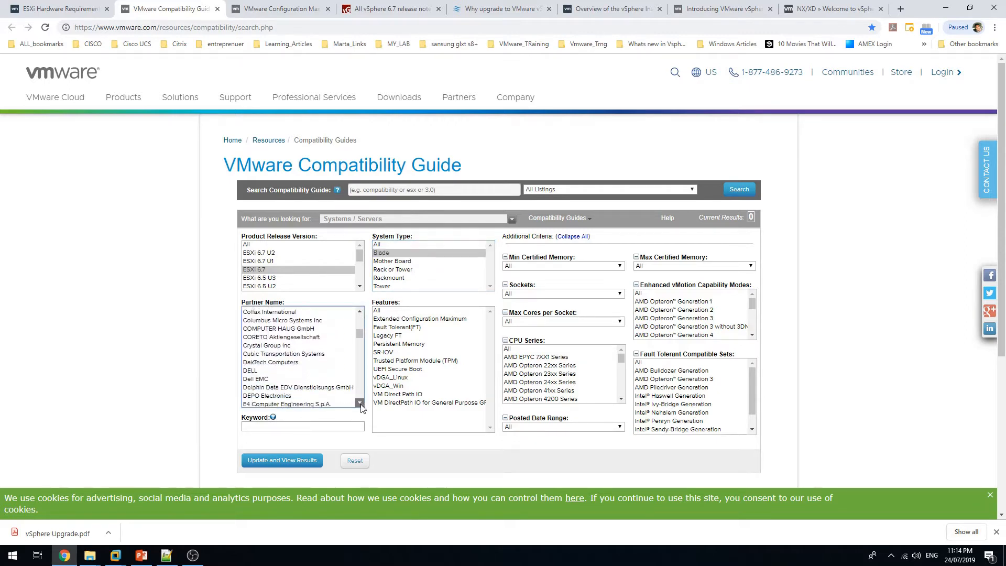
left_click(360, 311)
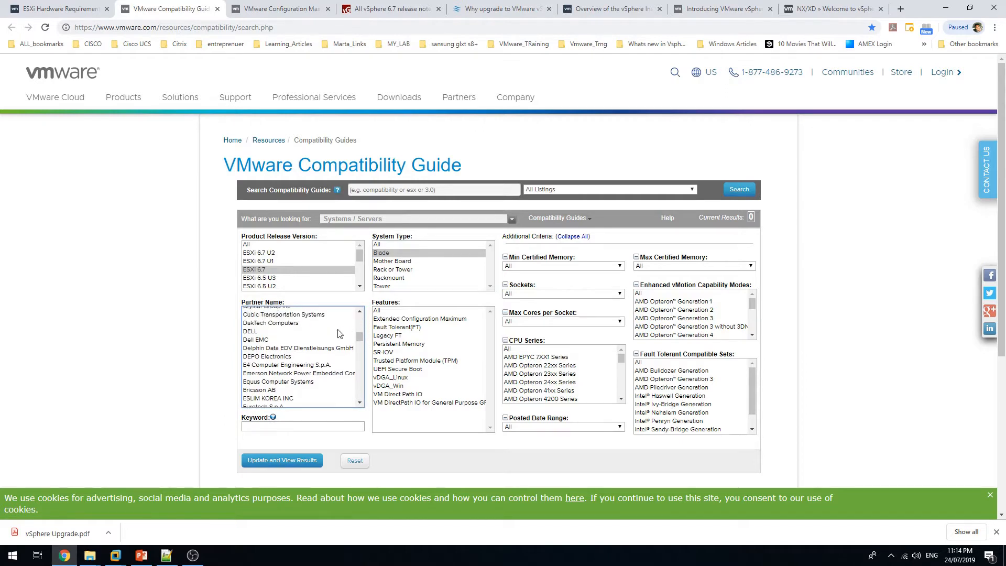
left_click(277, 348)
key("h")
key("p")
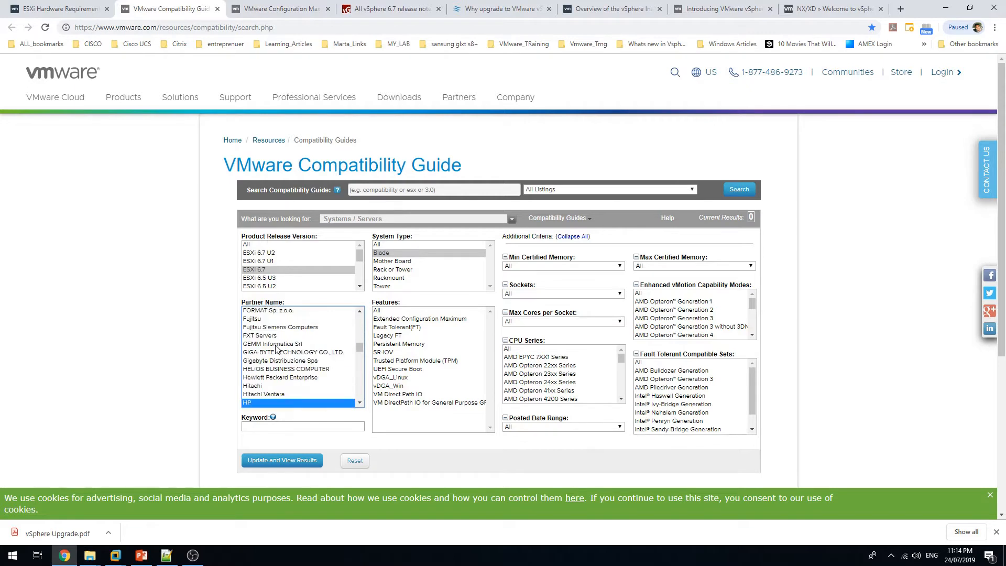
scroll(297, 401, "down", 2)
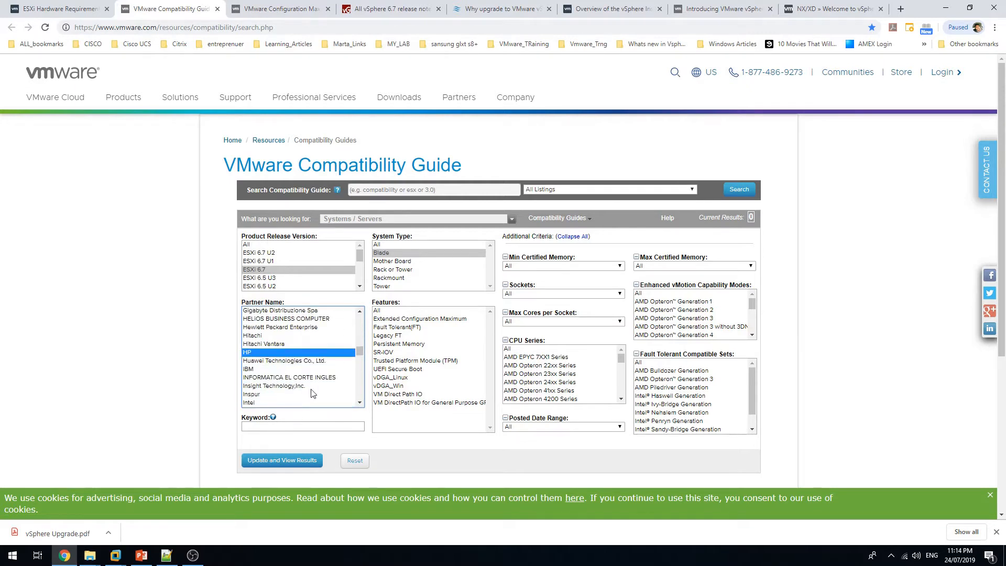
left_click(402, 253)
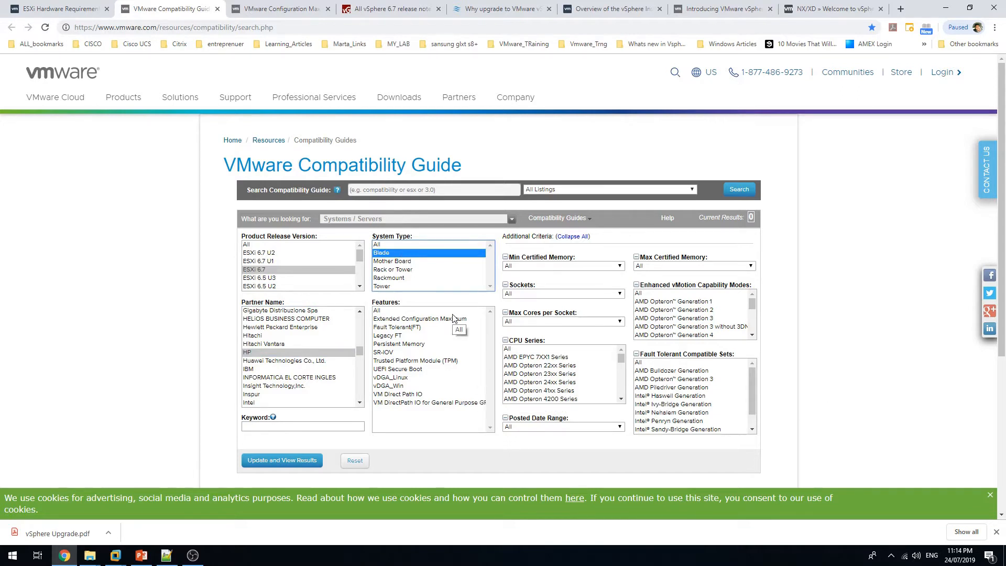
- Try the Fault Tolerant(FT) and VM Direct Path IO features, and set the features filter to All
left_click(425, 328)
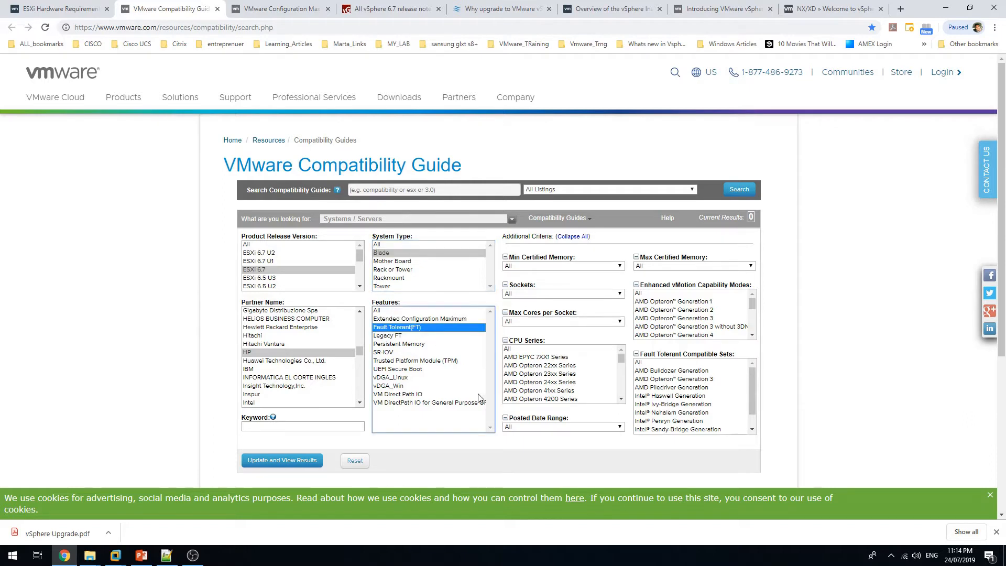
left_click(422, 395)
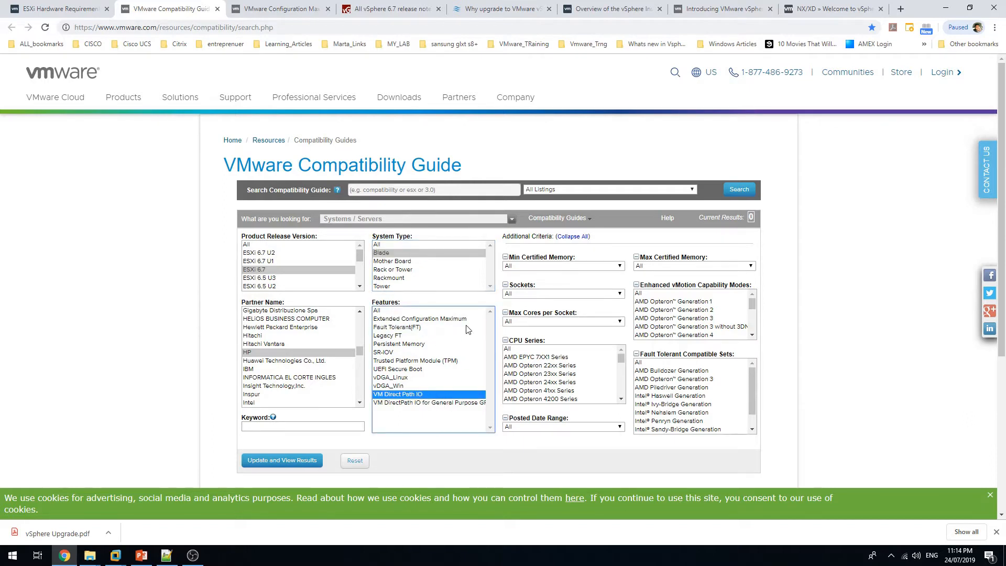
left_click(381, 313)
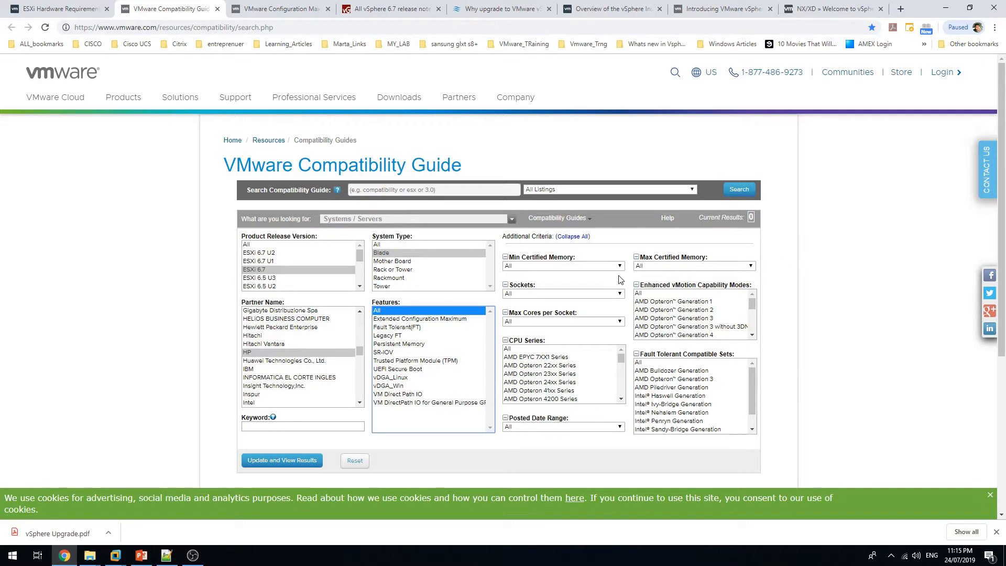
- Check the choices offered for minimum certified memory, sockets and max cores per socket, leaving sockets set to All
left_click(567, 266)
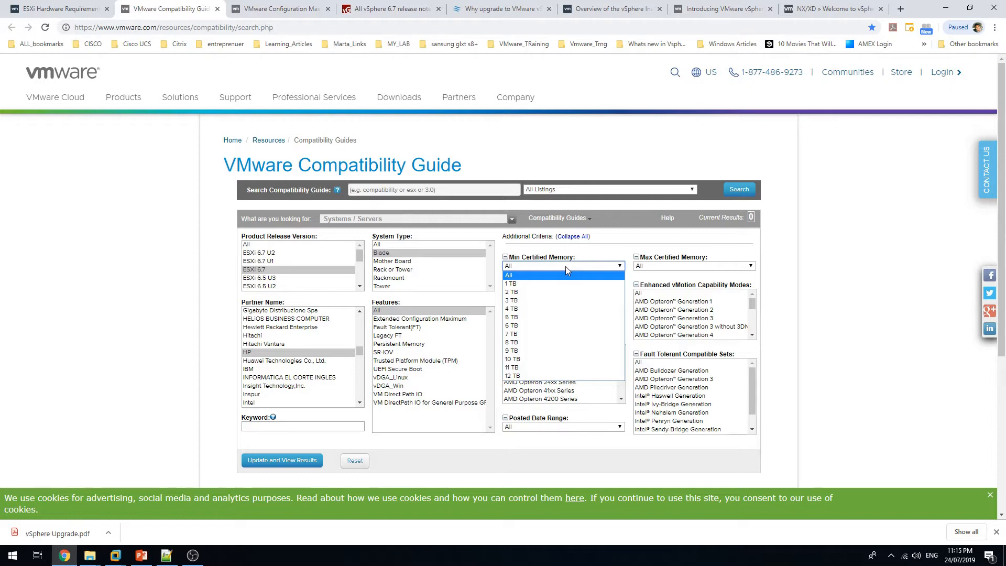
left_click(831, 262)
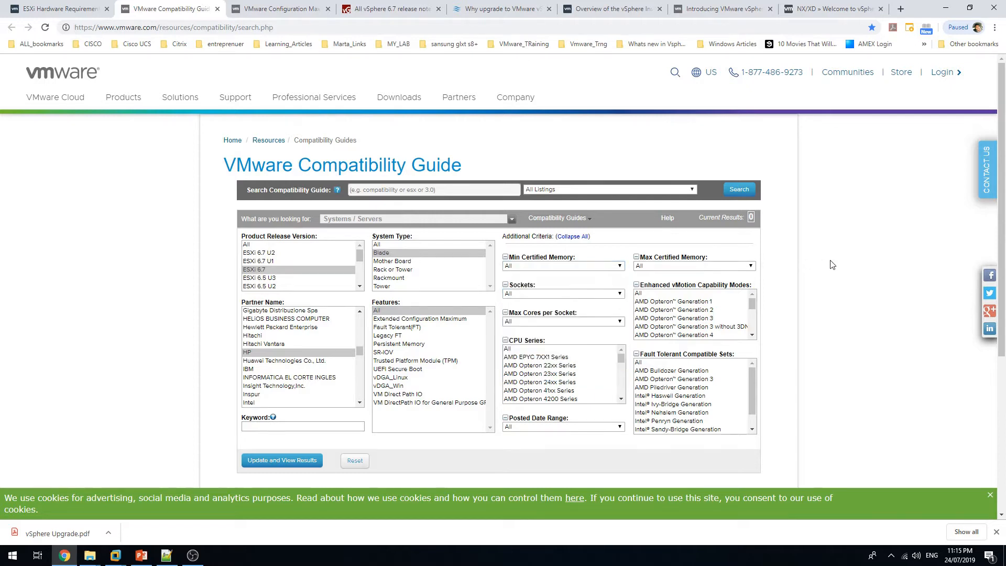
left_click(592, 294)
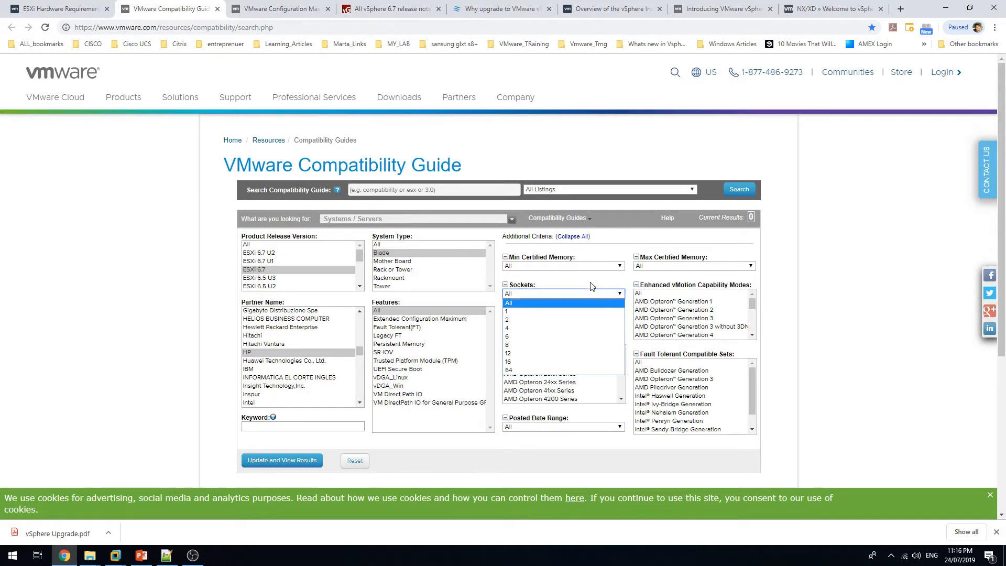
left_click(575, 302)
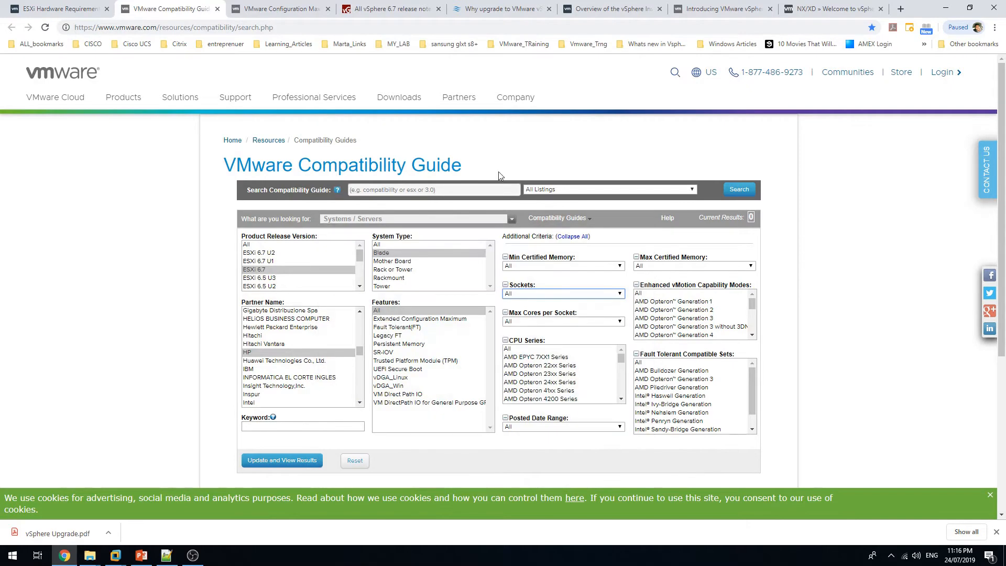
left_click(591, 322)
left_click(591, 322)
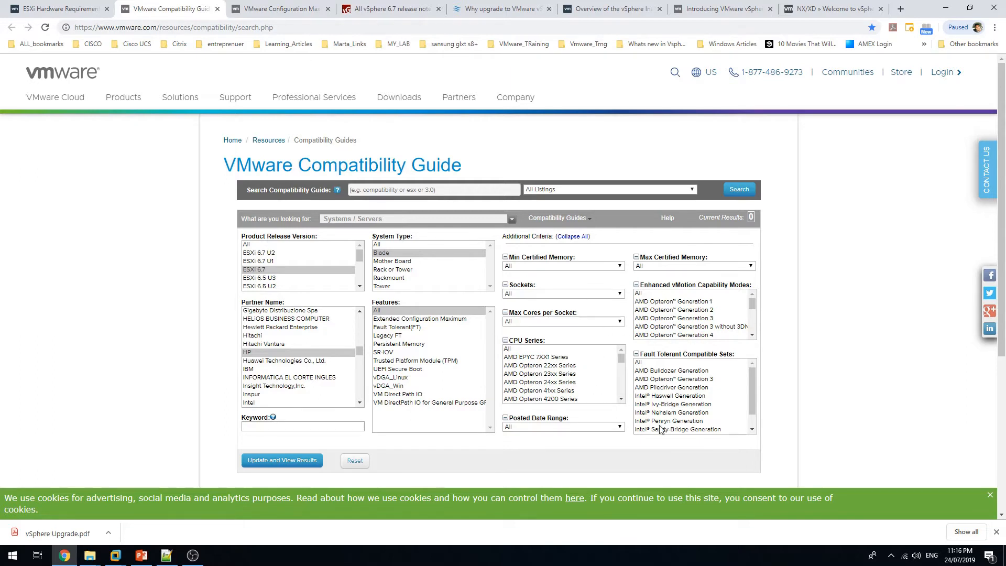
- Run the server compatibility search and examine the models, CPU series and supported releases in the results table
left_click(308, 462)
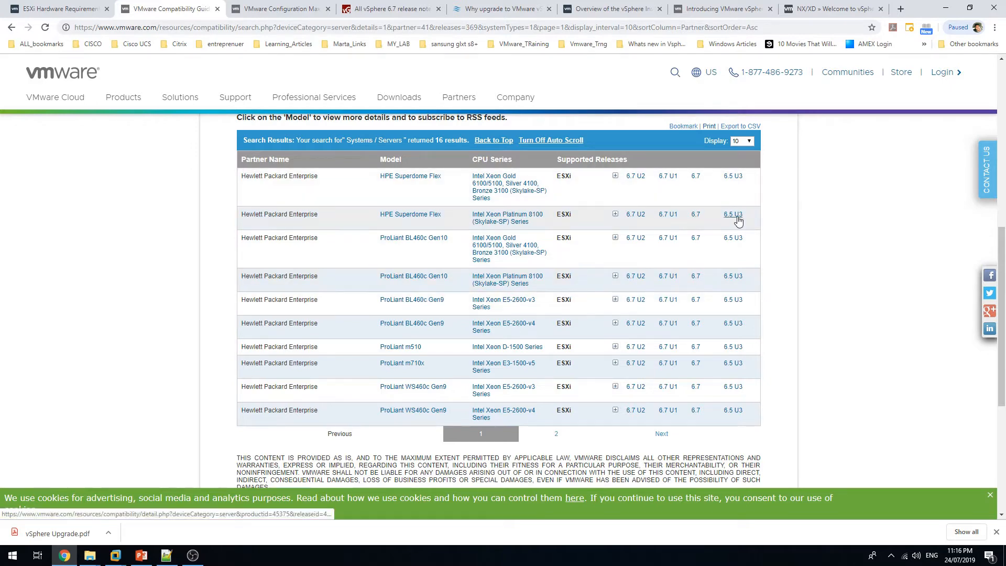
scroll(737, 216, "up", 1)
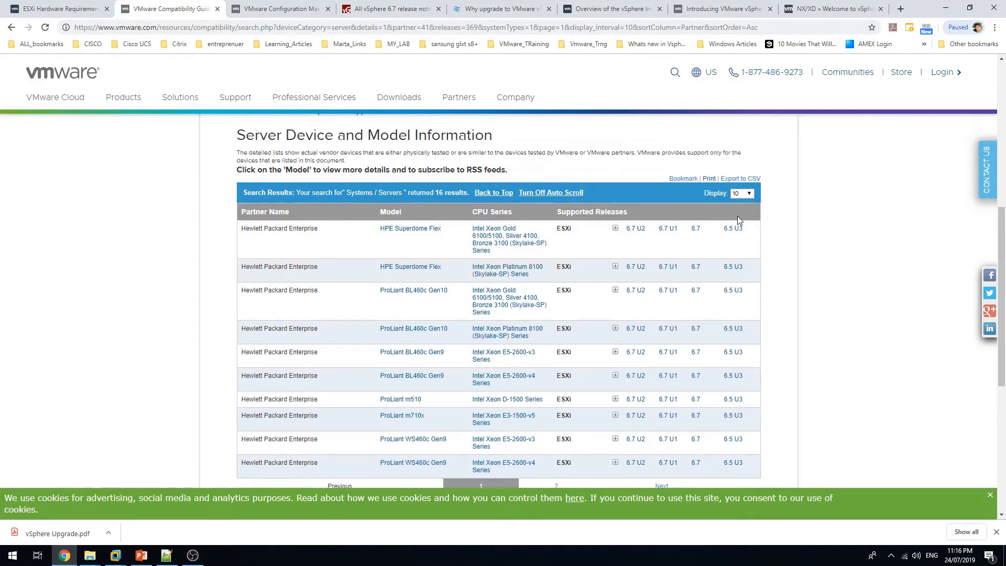
scroll(738, 216, "down", 1)
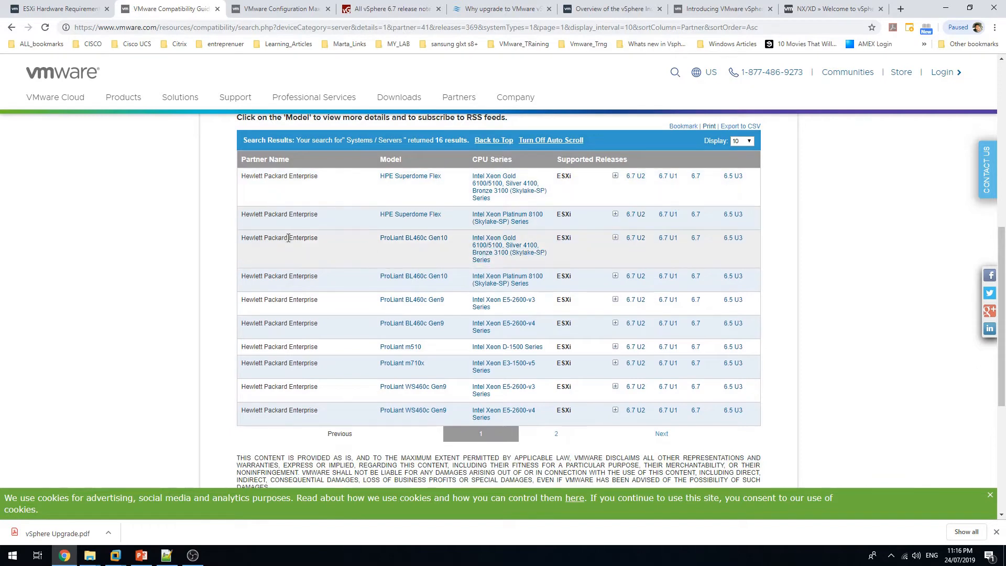
left_click_drag(247, 238, 382, 237)
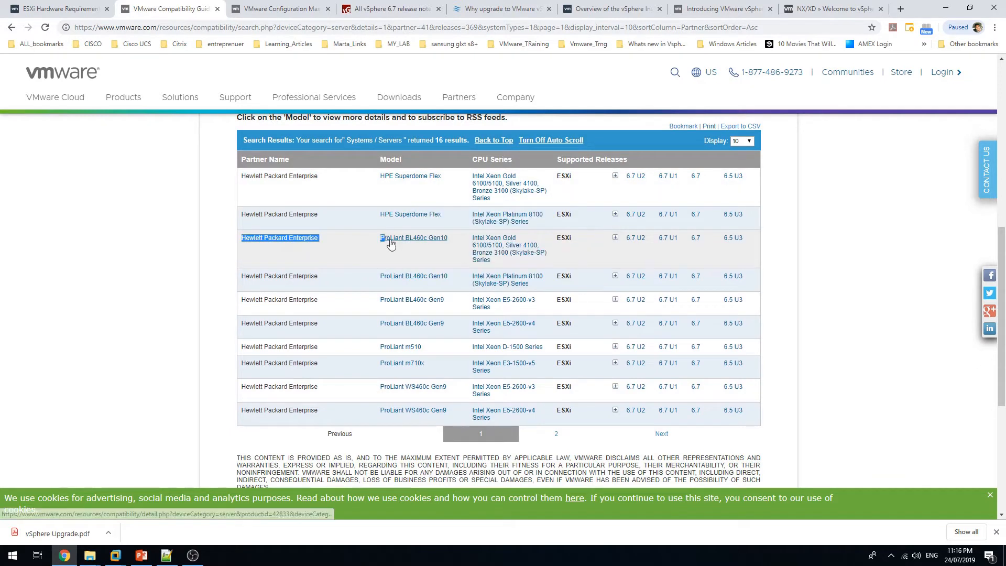
left_click(804, 231)
mouse_move(431, 245)
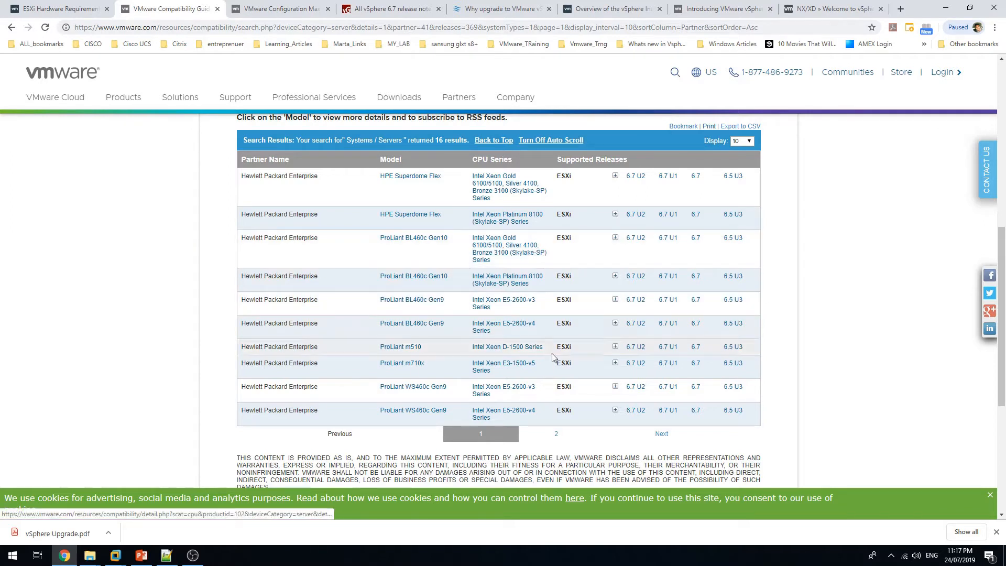
mouse_move(508, 366)
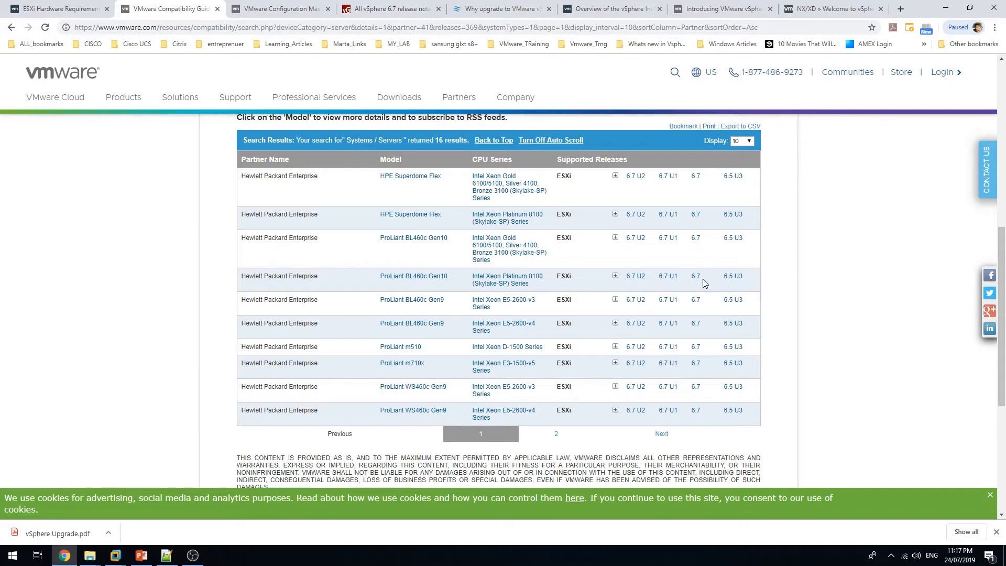
- Expand the supported ESXi releases of the ProLiant BL460c Gen10 with Intel Xeon Platinum 8100, inspect them, and collapse the list
left_click_drag(378, 277, 442, 281)
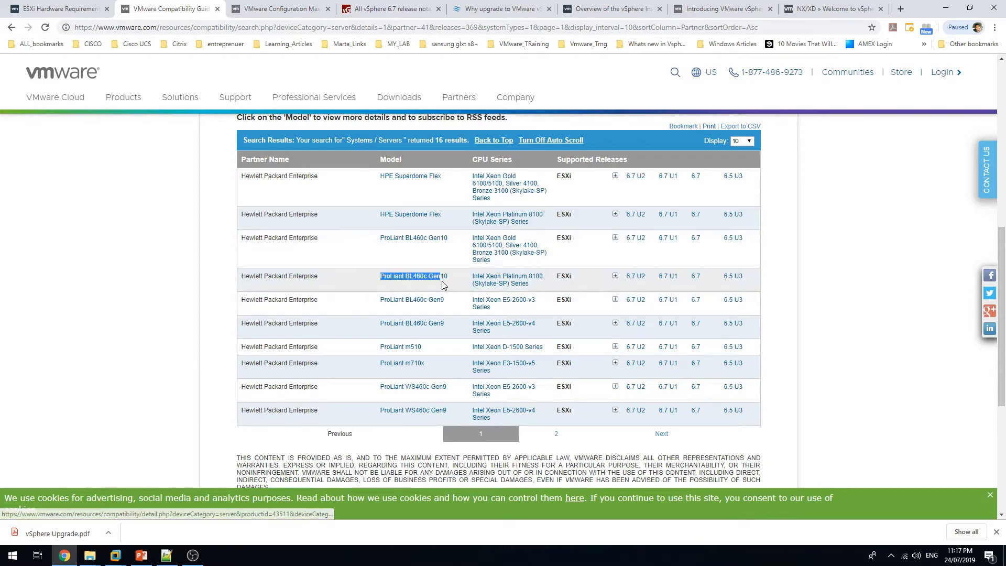
left_click(813, 280)
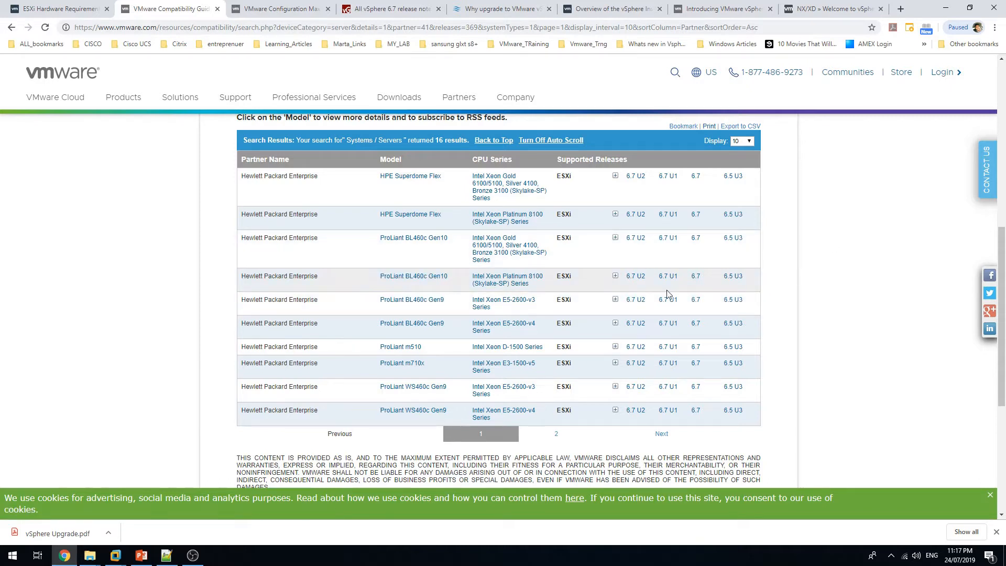
left_click(615, 276)
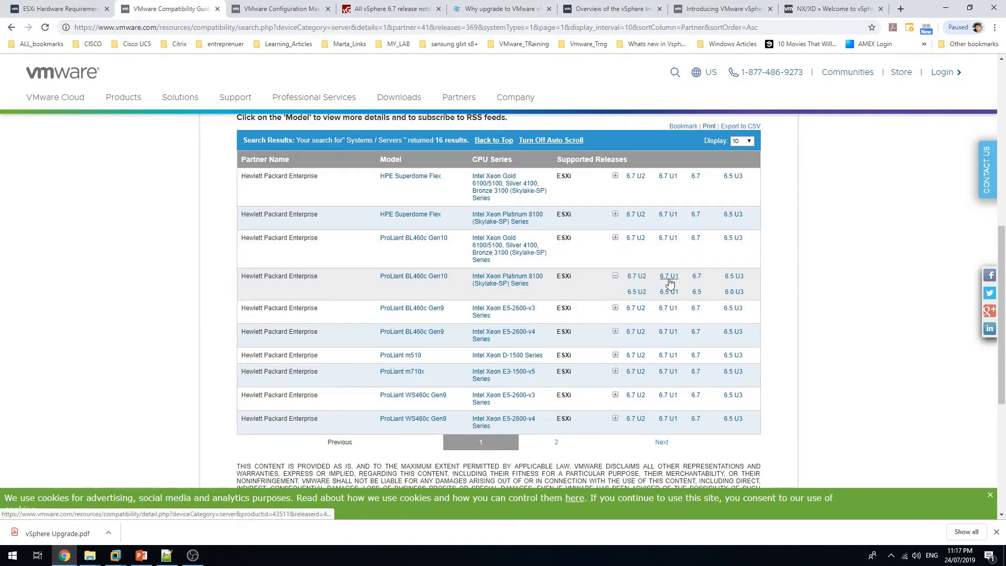
left_click(615, 277)
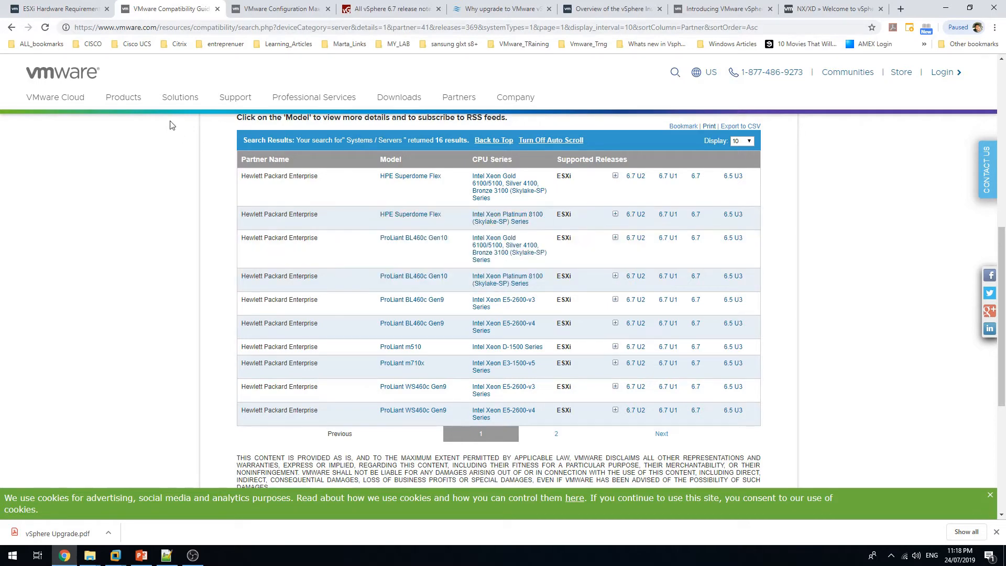
- Switch to the ESXi Hardware Requirements page and review the supported server platform, CPU core and processor release date requirements
left_click(74, 10)
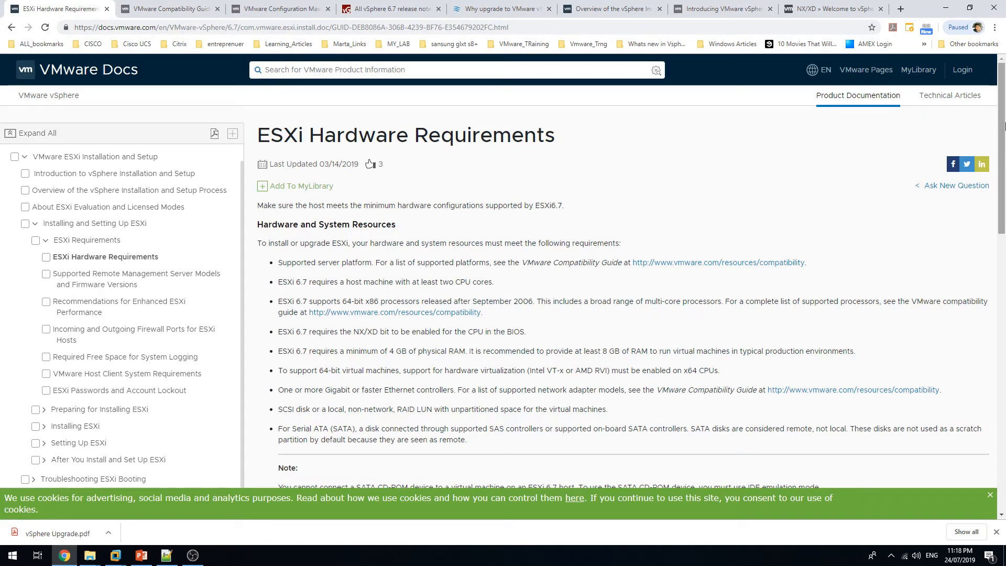
left_click_drag(1003, 124, 1003, 140)
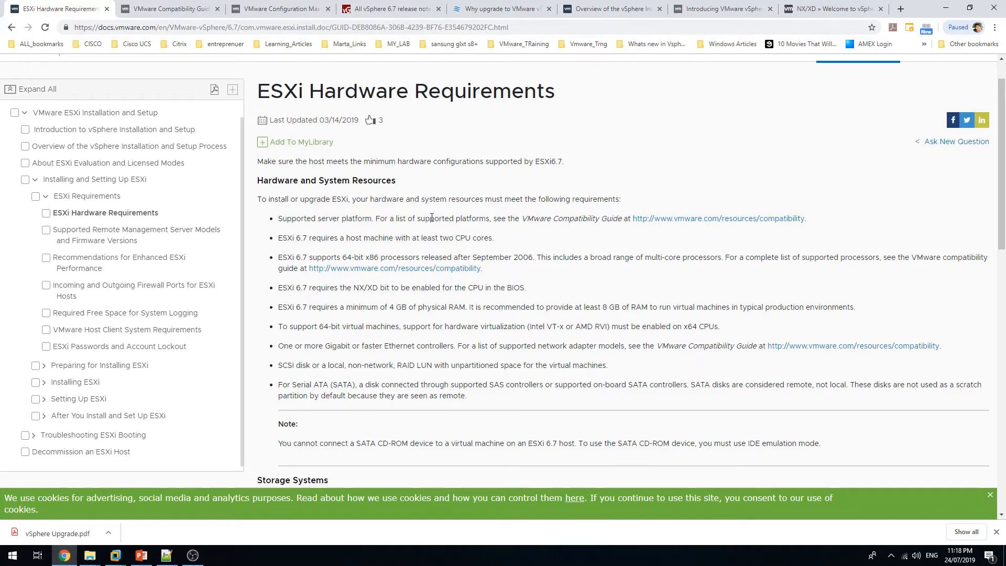
left_click_drag(278, 218, 816, 223)
left_click(816, 223)
left_click_drag(278, 238, 527, 233)
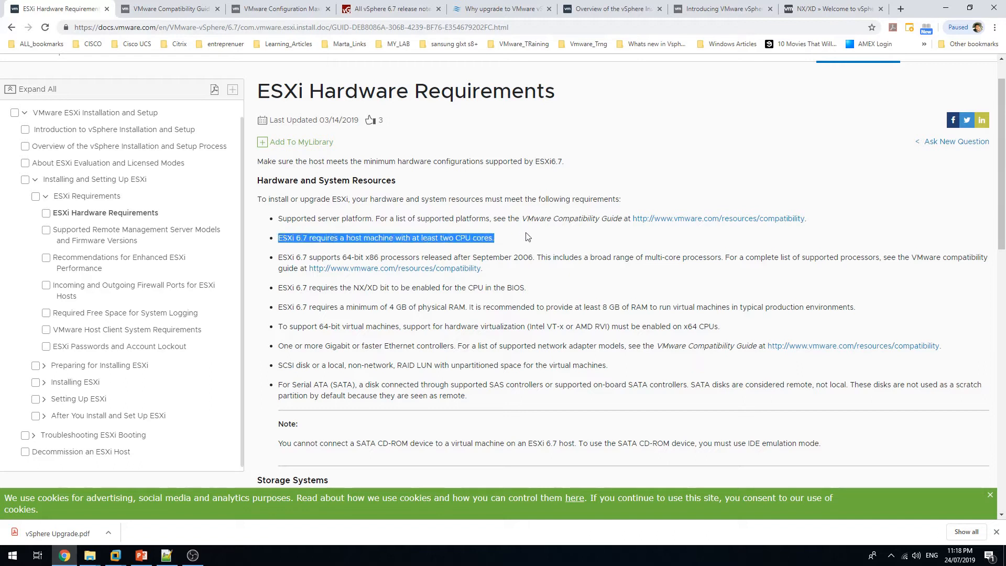
left_click(503, 248)
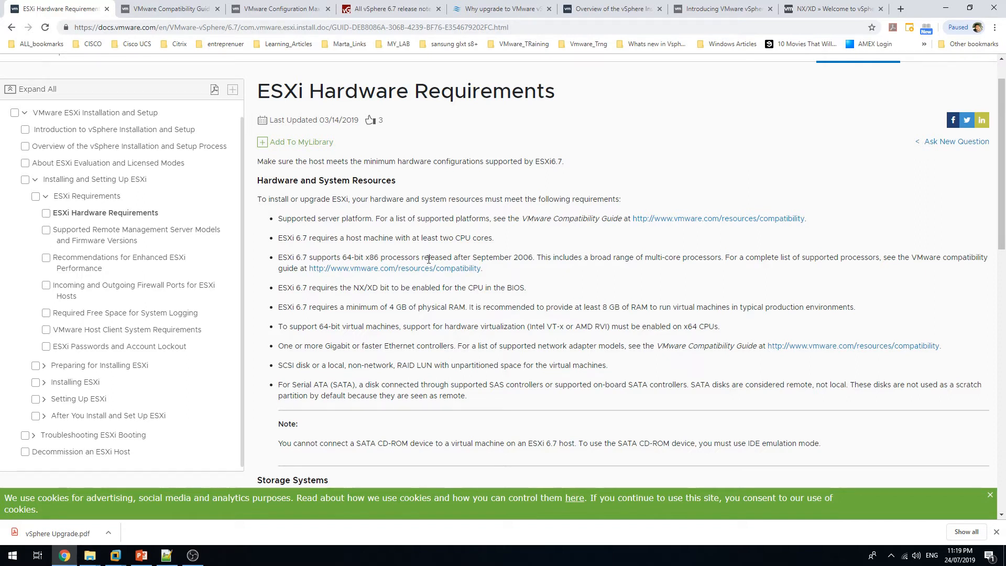
left_click_drag(472, 257, 533, 254)
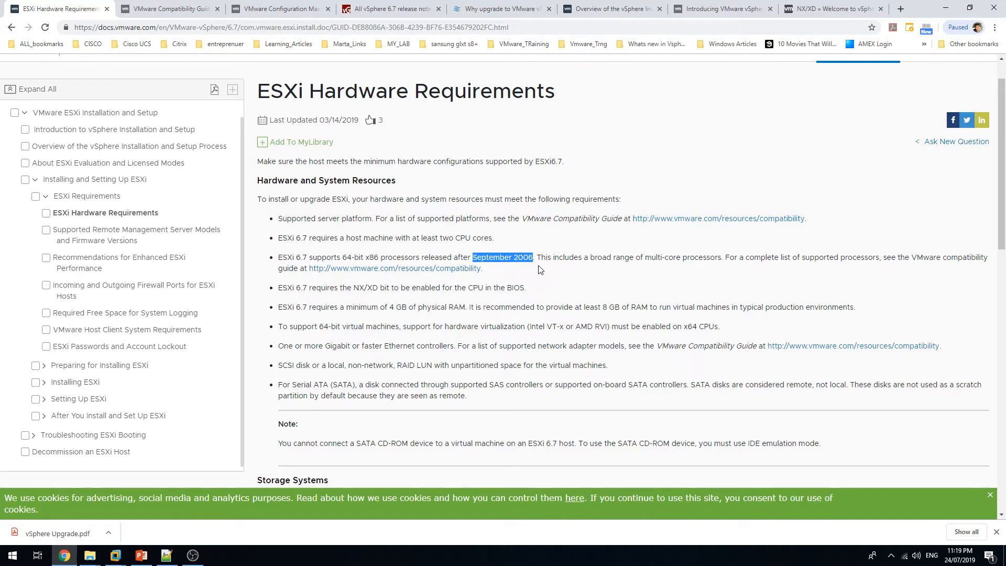
left_click(549, 218)
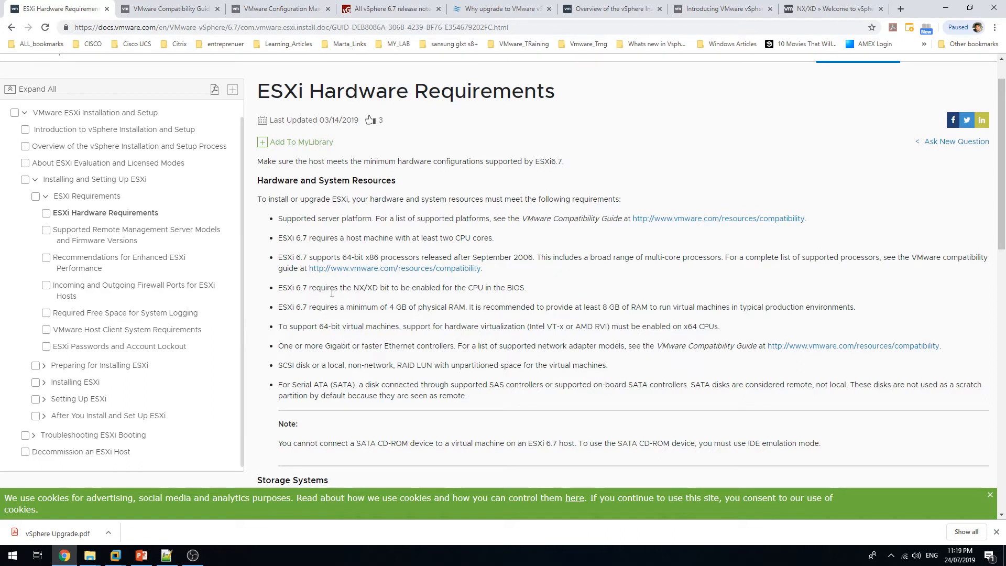
- Highlight the NX/XD bit term in the CPU BIOS requirement for ESXi 6.7
left_click_drag(355, 288, 379, 288)
left_click(363, 290)
left_click_drag(367, 288, 378, 288)
left_click_drag(366, 288, 353, 288)
double_click(370, 289)
- Highlight the hardware virtualization requirement for 64-bit virtual machines, including its Intel VT-x or AMD RVI options
left_click_drag(527, 327, 564, 327)
left_click_drag(720, 327, 278, 328)
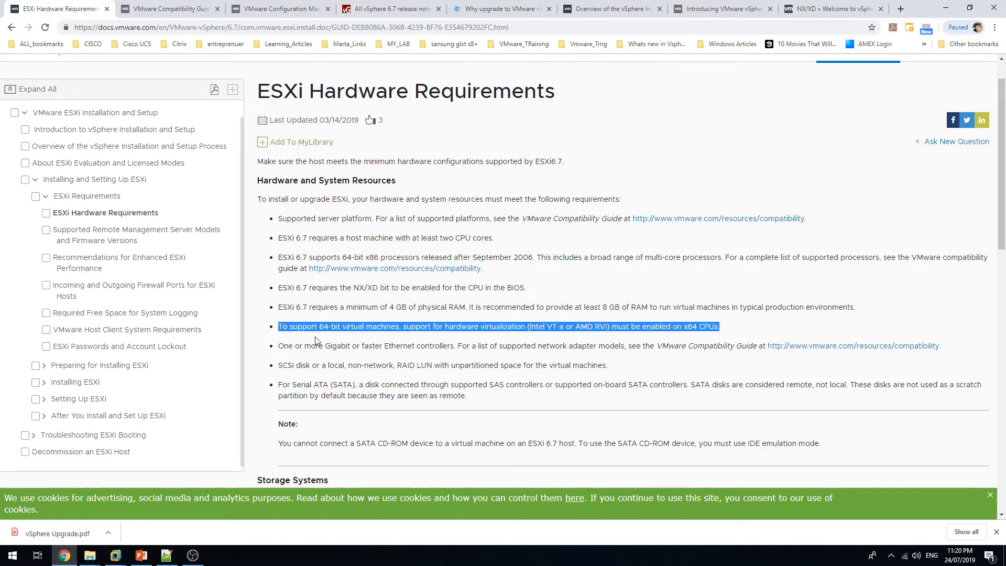
left_click(392, 342)
left_click_drag(527, 328, 609, 325)
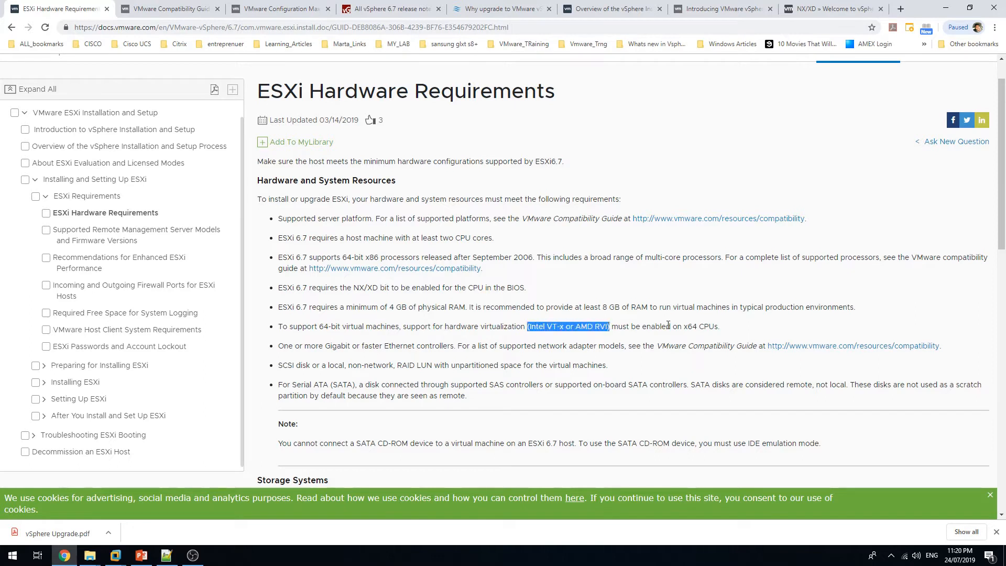
left_click(744, 327)
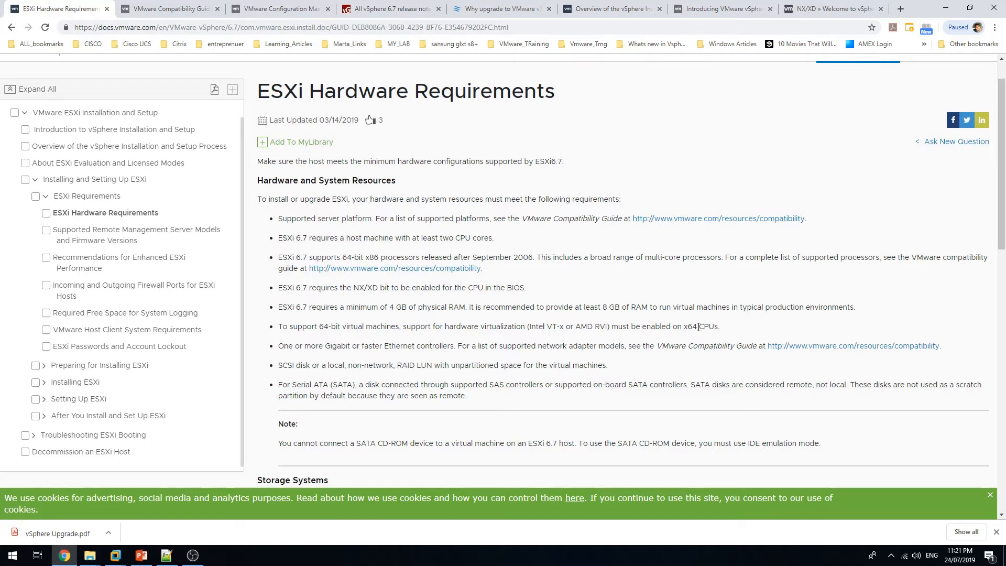
- Highlight the 64-bit hardware virtualization requirement, and the SCSI disk or local RAID LUN requirement for virtual machine storage
left_click_drag(726, 328, 367, 333)
left_click(367, 333)
left_click_drag(279, 365, 613, 363)
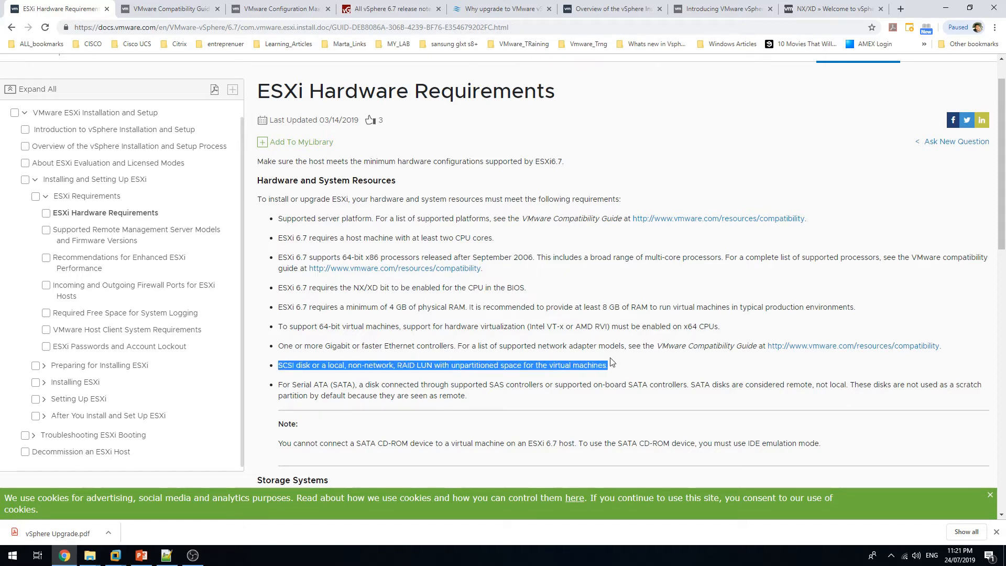
left_click(624, 365)
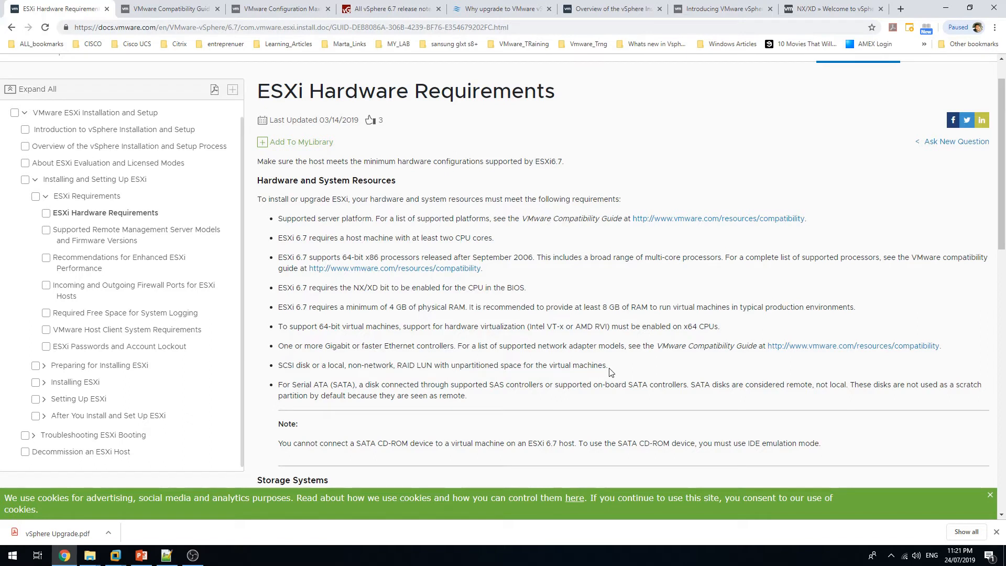
left_click_drag(609, 366, 281, 361)
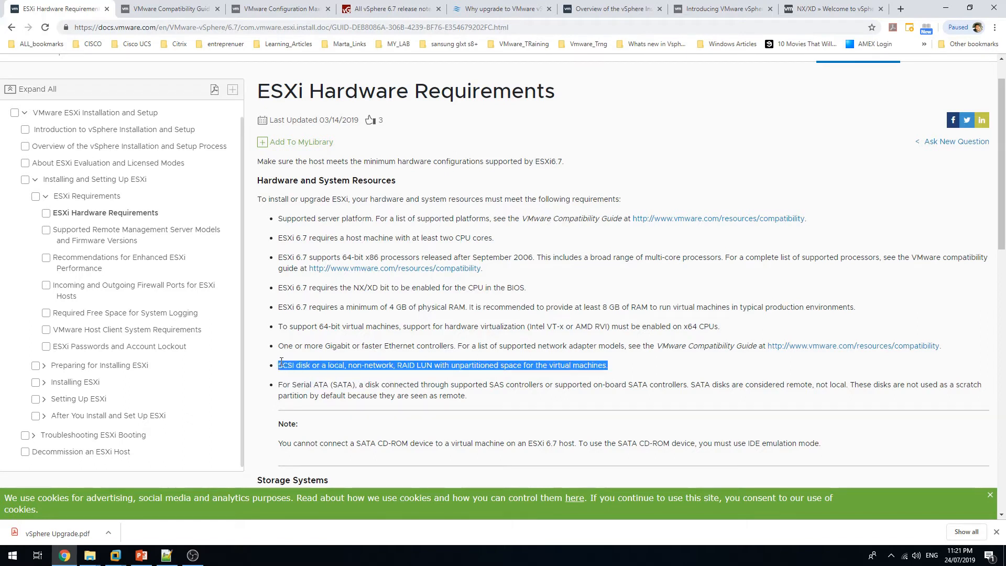
left_click(666, 365)
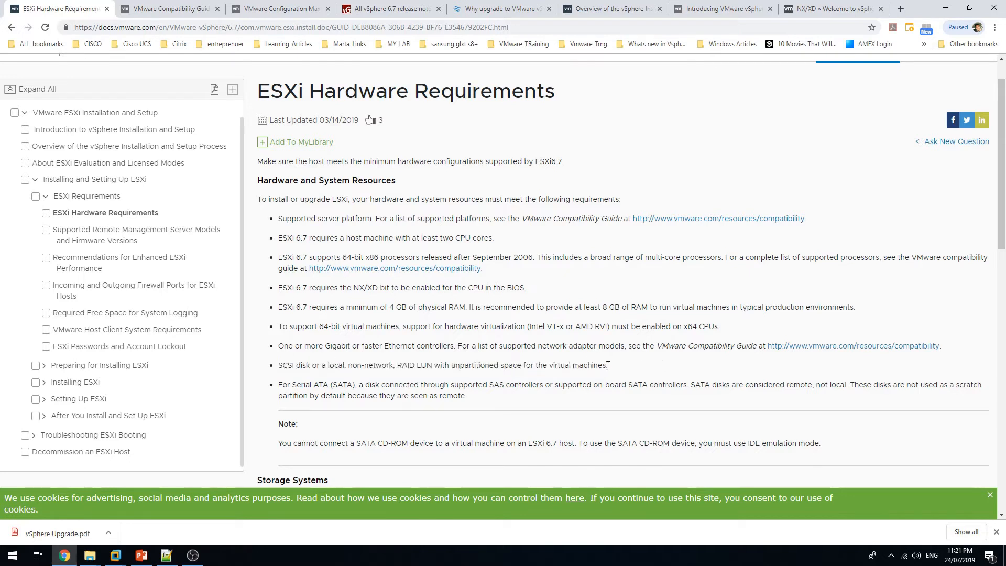
left_click_drag(608, 366, 281, 370)
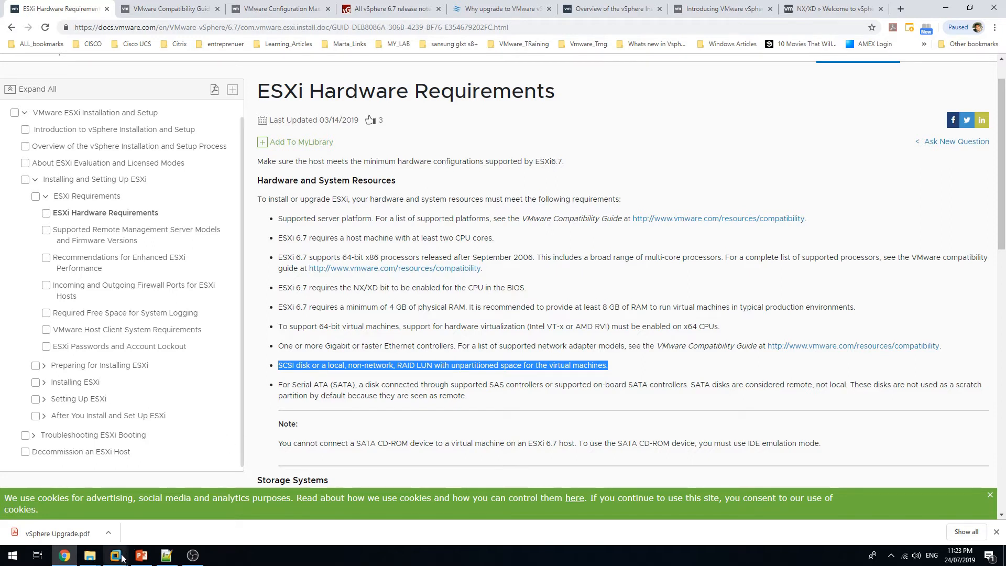
- Open This PC's system properties from File Explorer, review the processor, installed memory and system type, and minimize the window
left_click(1003, 557)
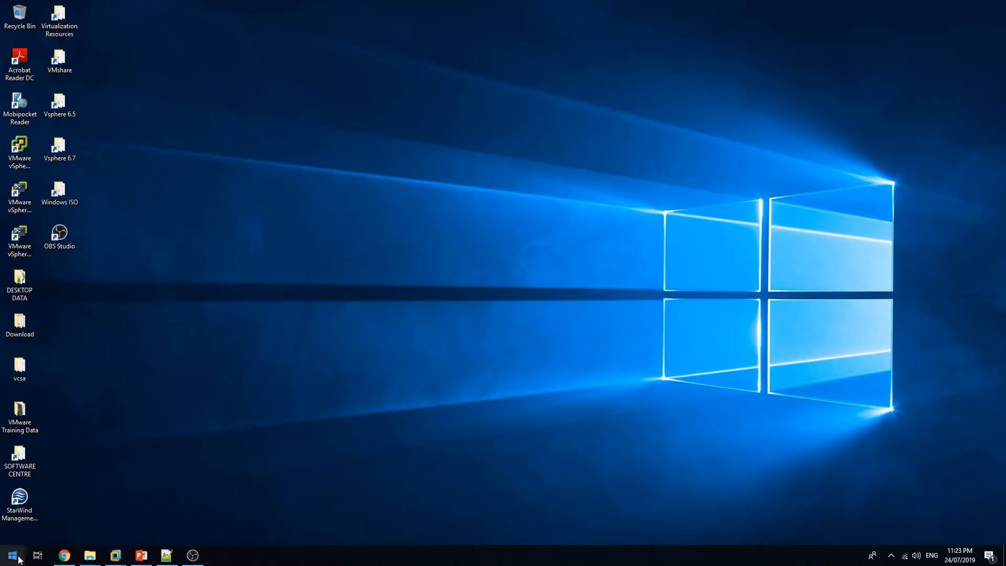
mouse_move(89, 554)
left_click(69, 533)
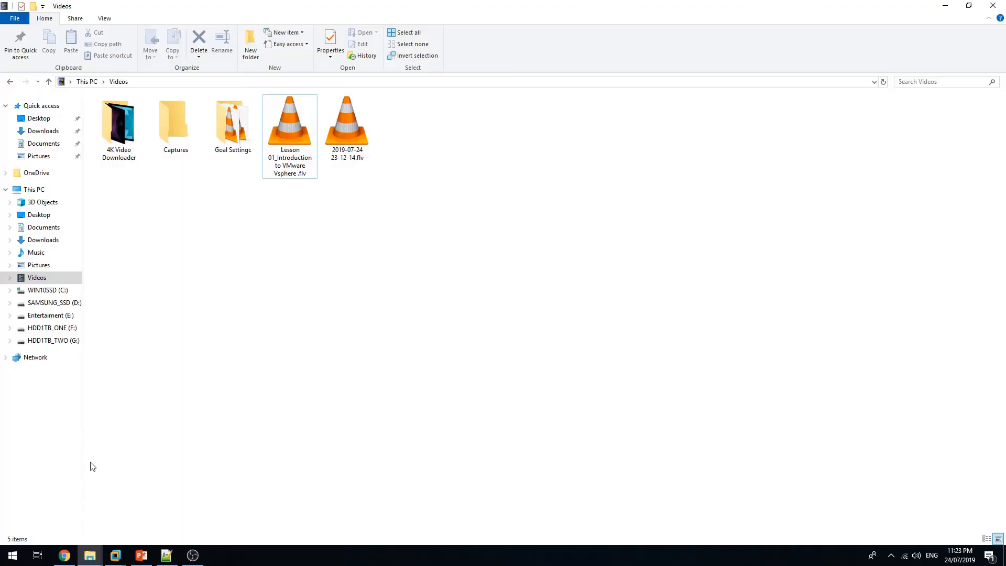
right_click(43, 193)
left_click(100, 339)
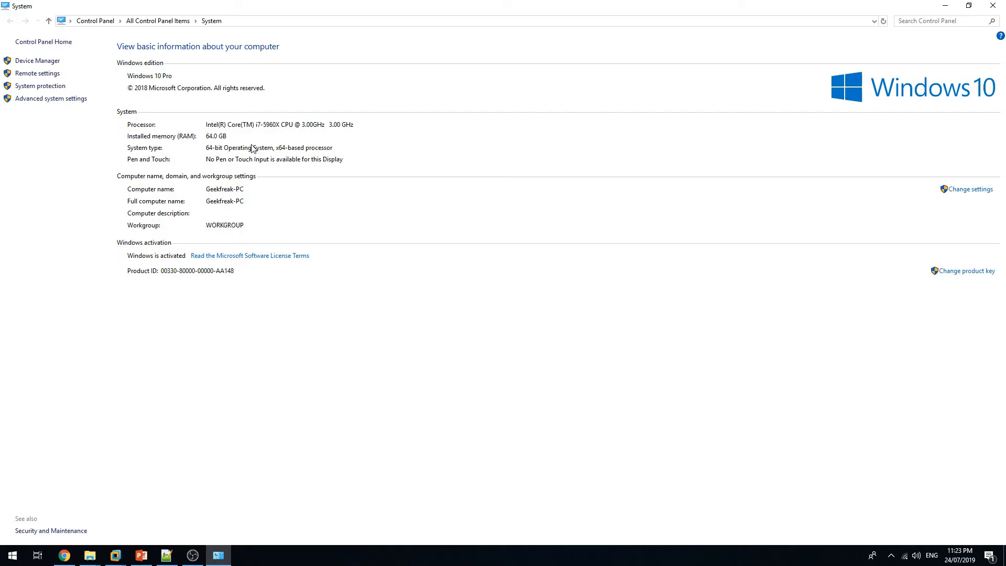
left_click(945, 6)
- View the VMware Workstation home page, and return to the ESXi Hardware Requirements page in Chrome to highlight the hardware and system resource requirements
left_click(116, 556)
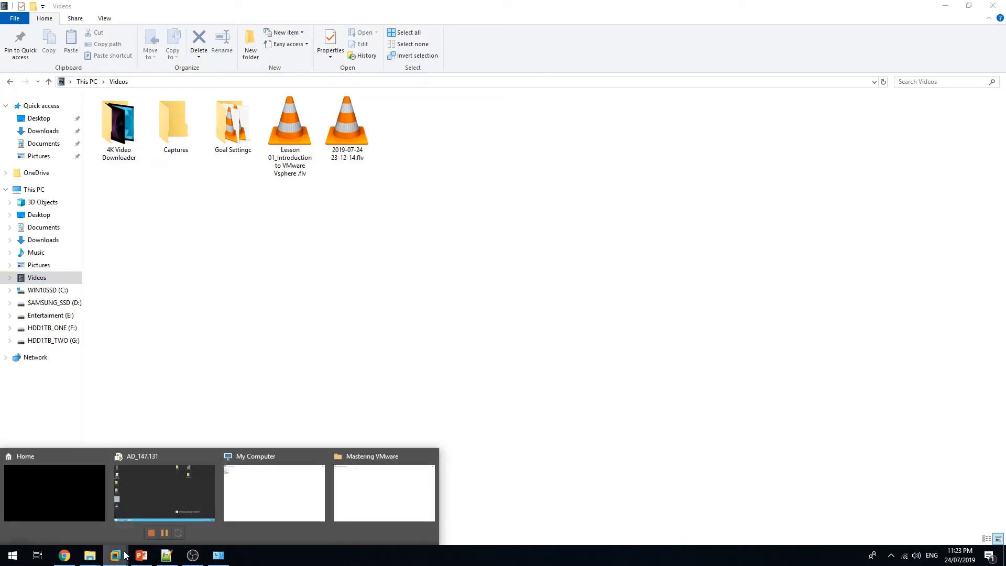
left_click(77, 506)
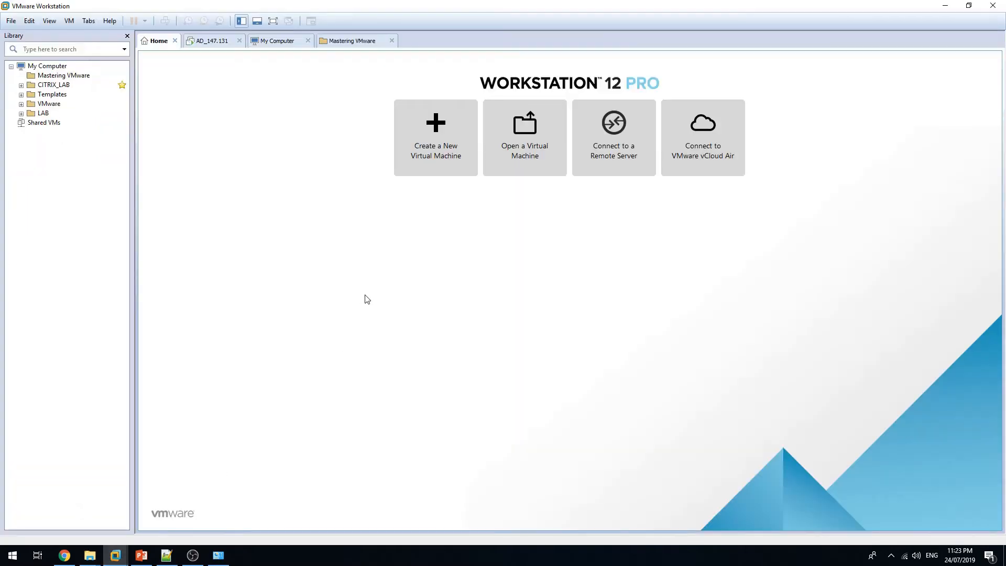
left_click(64, 556)
left_click_drag(259, 199, 553, 387)
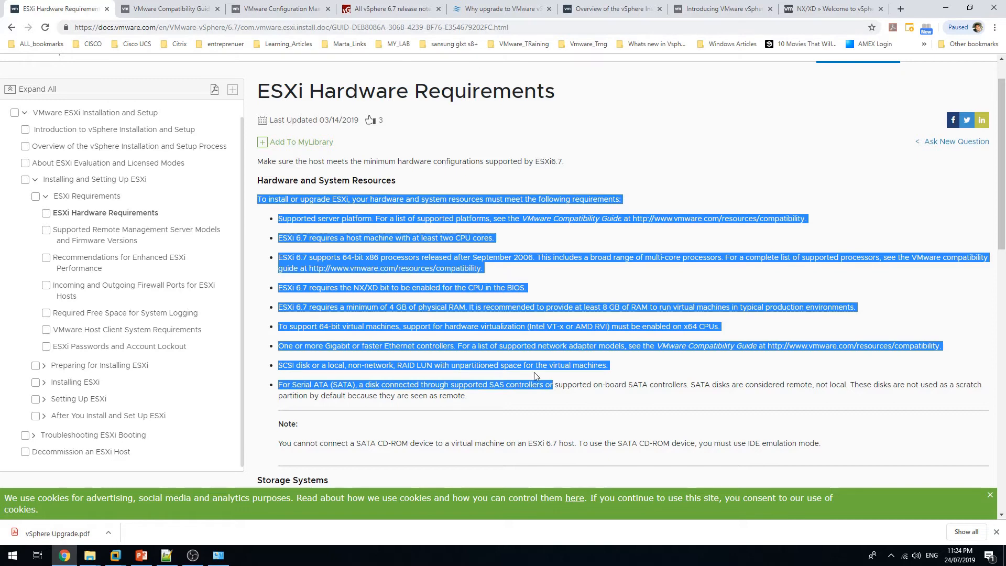
left_click(476, 289)
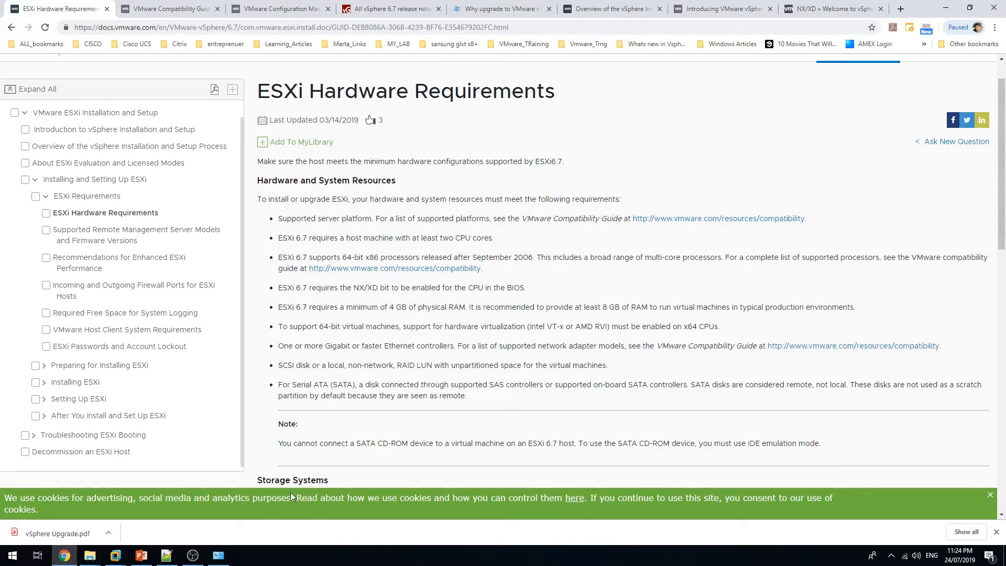
- Switch to VMware Workstation and start a new virtual machine with the Custom (advanced) configuration
left_click(115, 556)
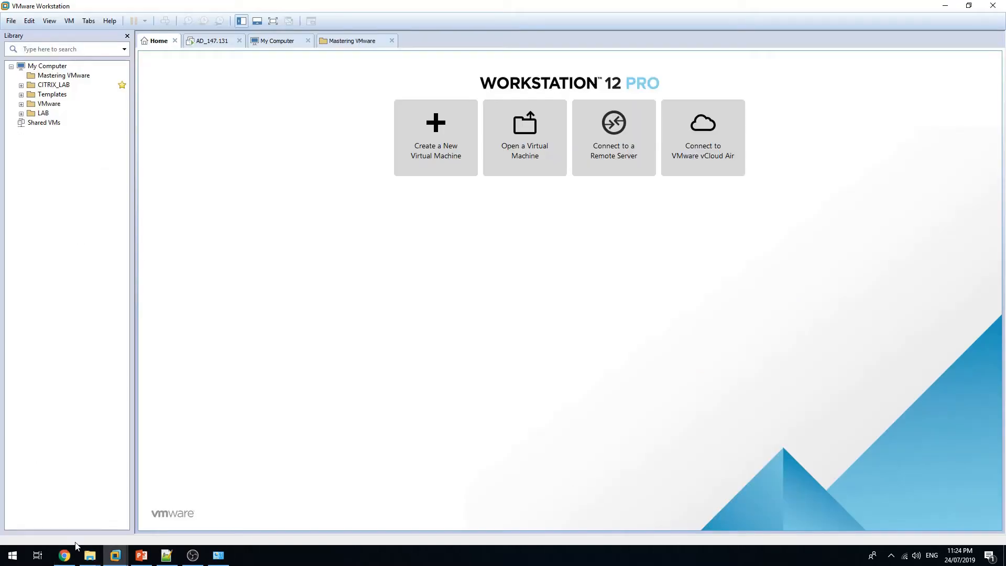
left_click(444, 161)
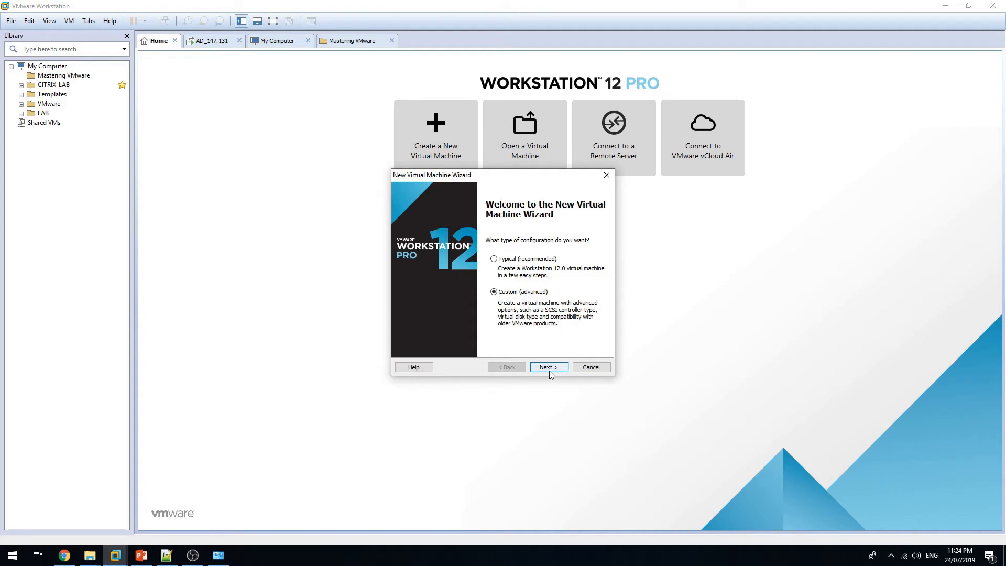
left_click(556, 369)
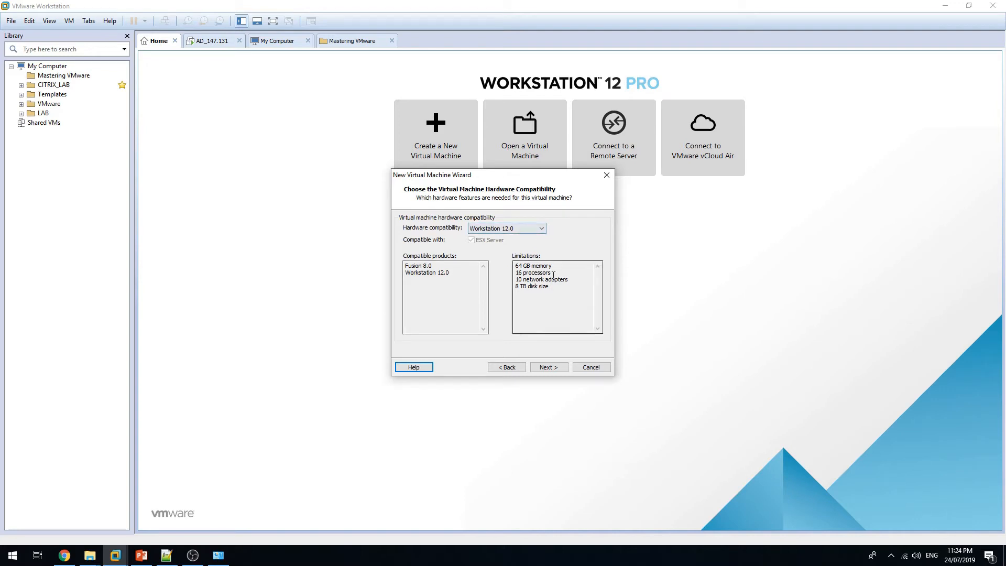
- Highlight the memory, processor, network adapter and disk size limitations of Workstation 12.0 hardware compatibility
left_click_drag(558, 290, 509, 264)
left_click(555, 295)
left_click(555, 293)
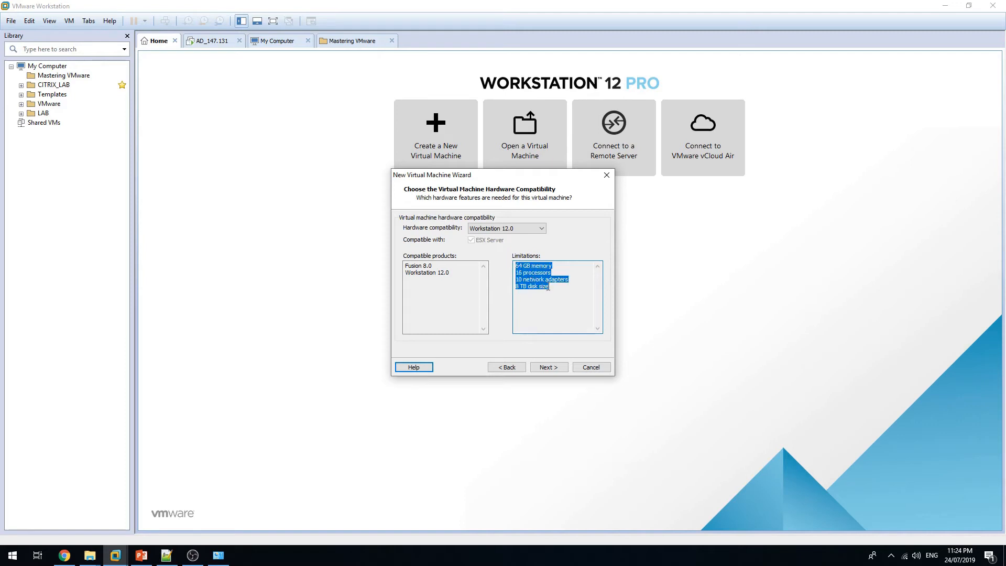
left_click_drag(557, 287, 515, 264)
left_click(532, 294)
left_click_drag(553, 267, 507, 286)
left_click(529, 281)
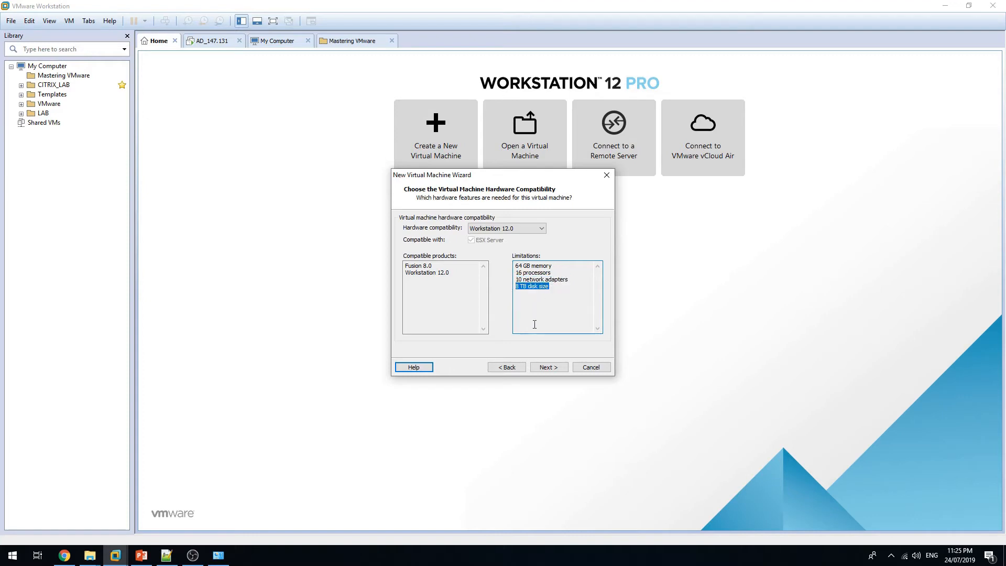
- Accept Workstation 12.0 compatibility and use VMware-VMvisor-Installer-6.7.0-8169922.x86_64.iso from the Vsphere 6.7 desktop shortcut as the installer disc image
left_click(549, 367)
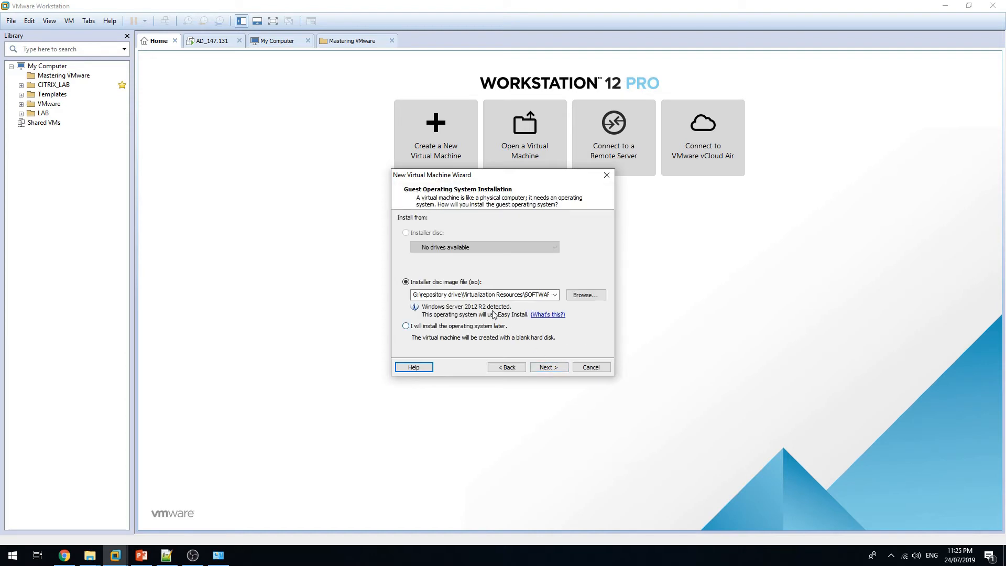
left_click(587, 294)
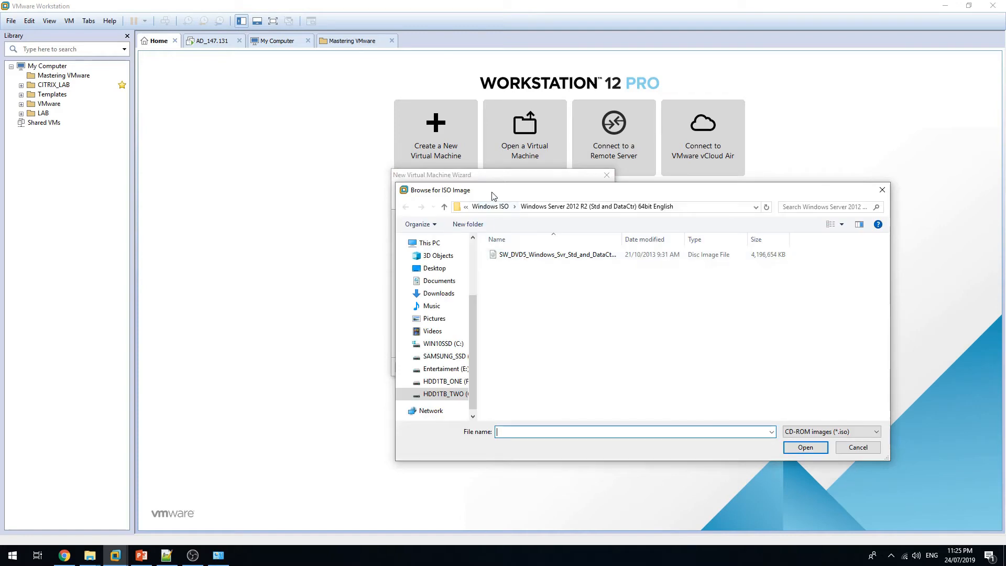
left_click_drag(490, 193, 419, 183)
left_click(362, 258)
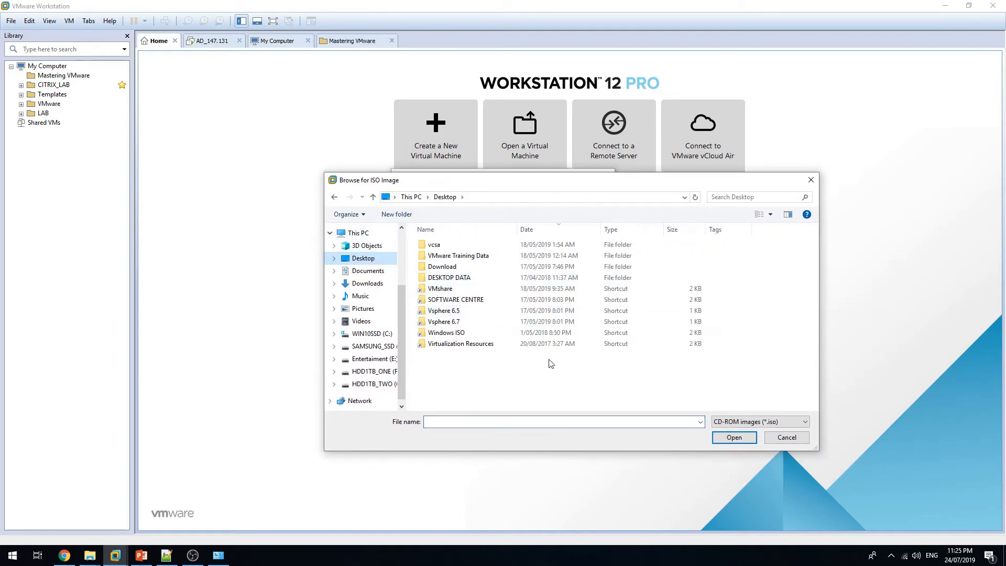
double_click(468, 322)
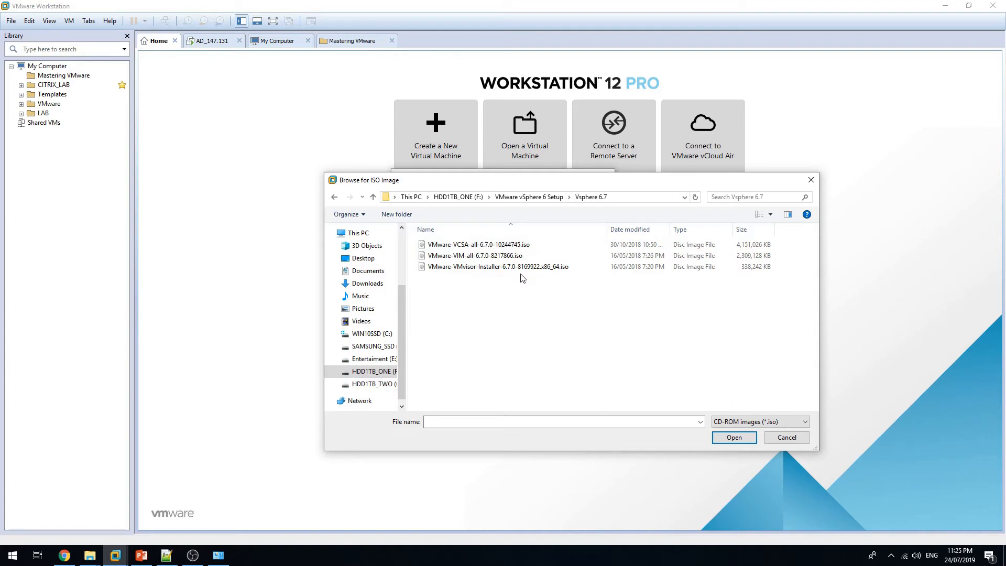
left_click(516, 271)
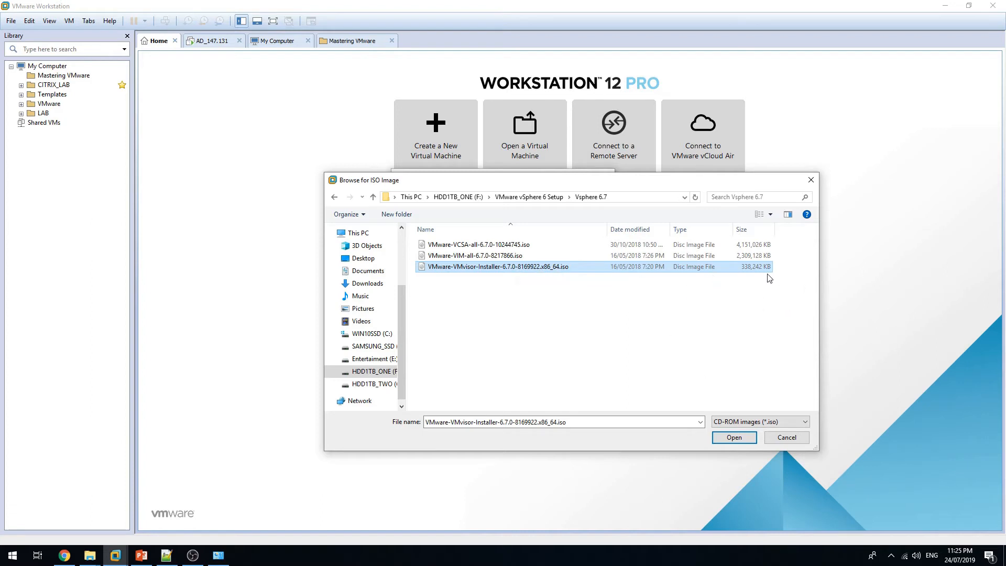
left_click(740, 440)
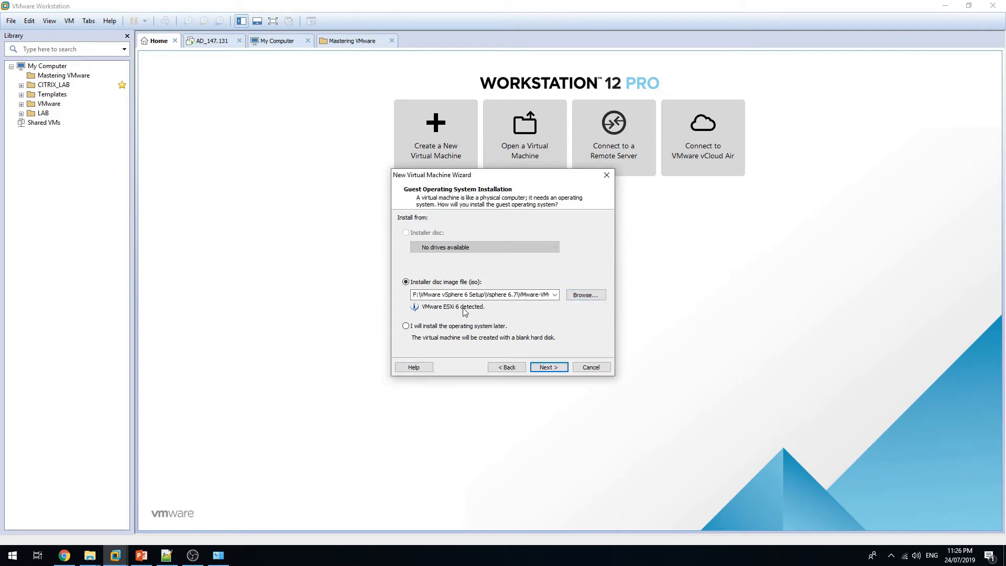
left_click(548, 367)
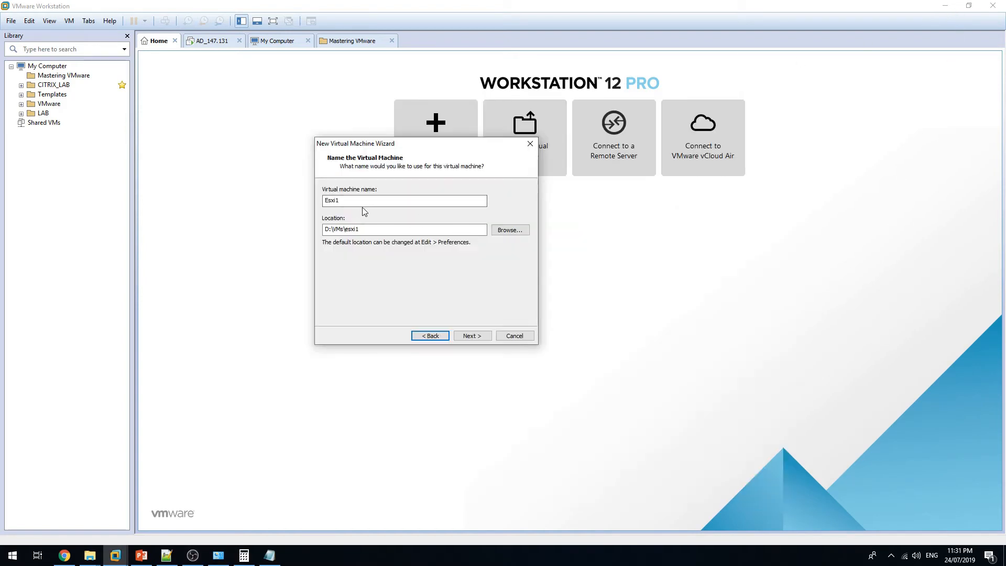
- Inspect the storage location path of the Esxi1 virtual machine
left_click(365, 230)
double_click(365, 230)
left_click(373, 231)
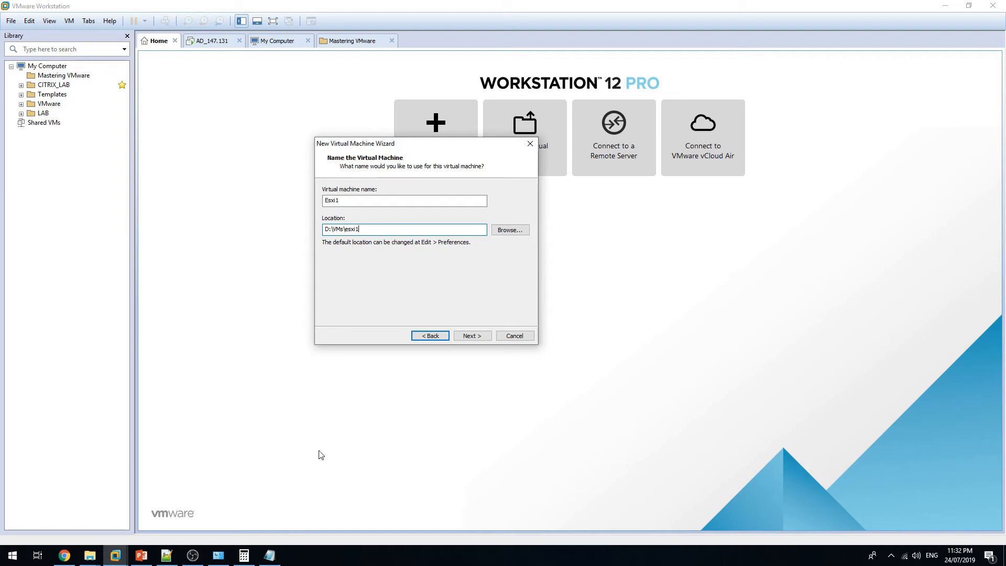
- Switch to the Notepad notes and insert a blank line between the RAID line and the Bios settings line
left_click(269, 555)
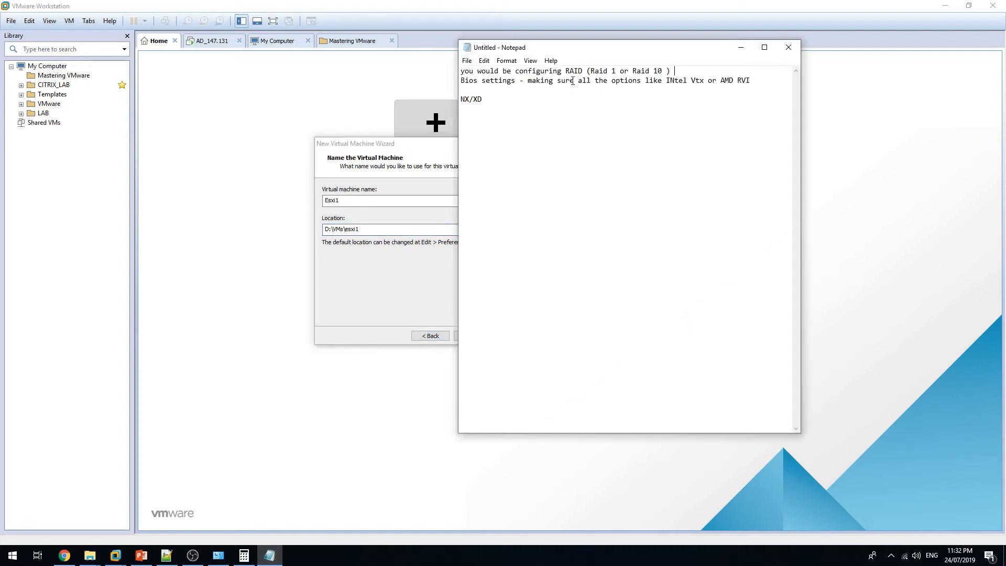
left_click_drag(571, 51, 520, 91)
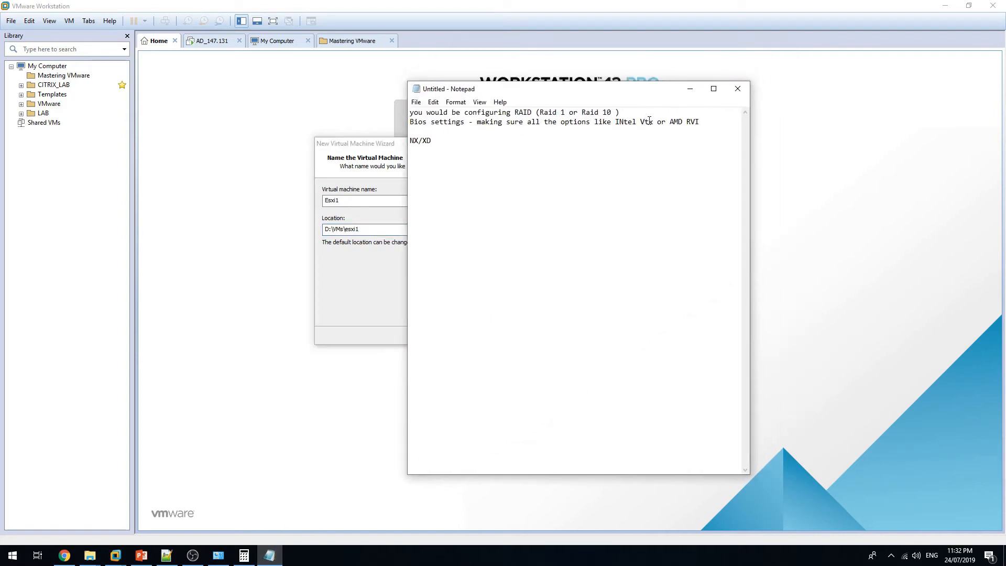
key("Return")
key("Return")
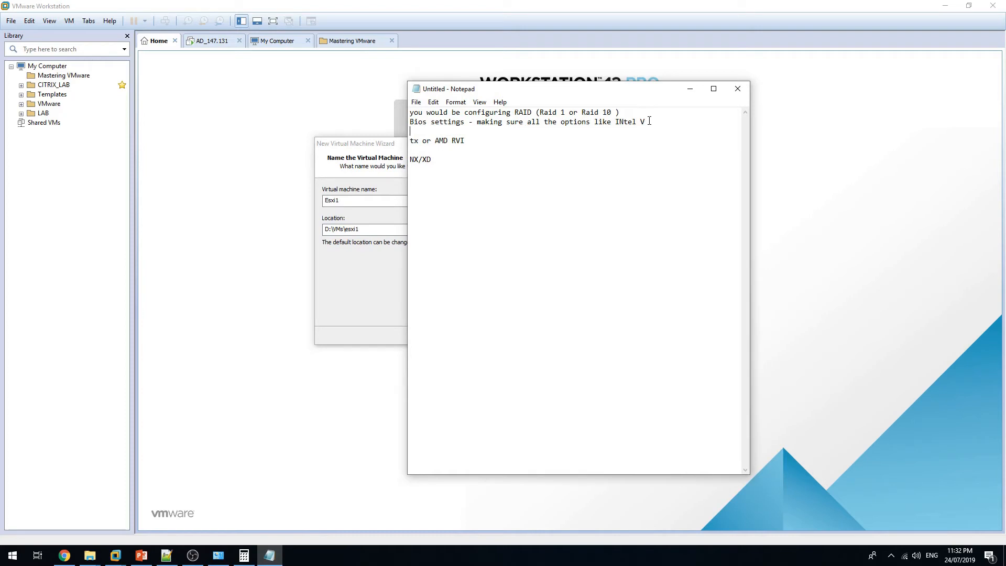
left_click(649, 121)
key("Delete")
key("Delete")
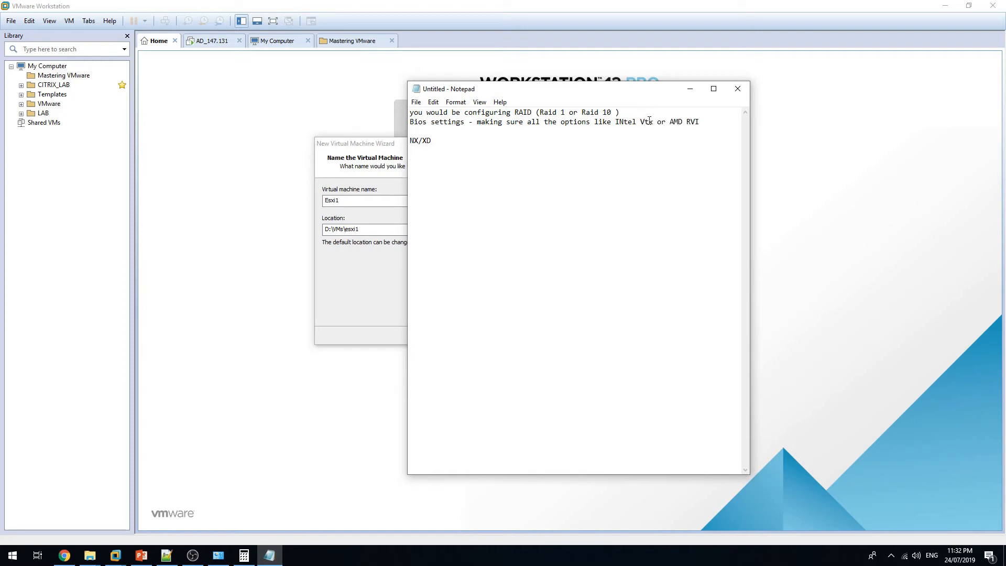
key("Return")
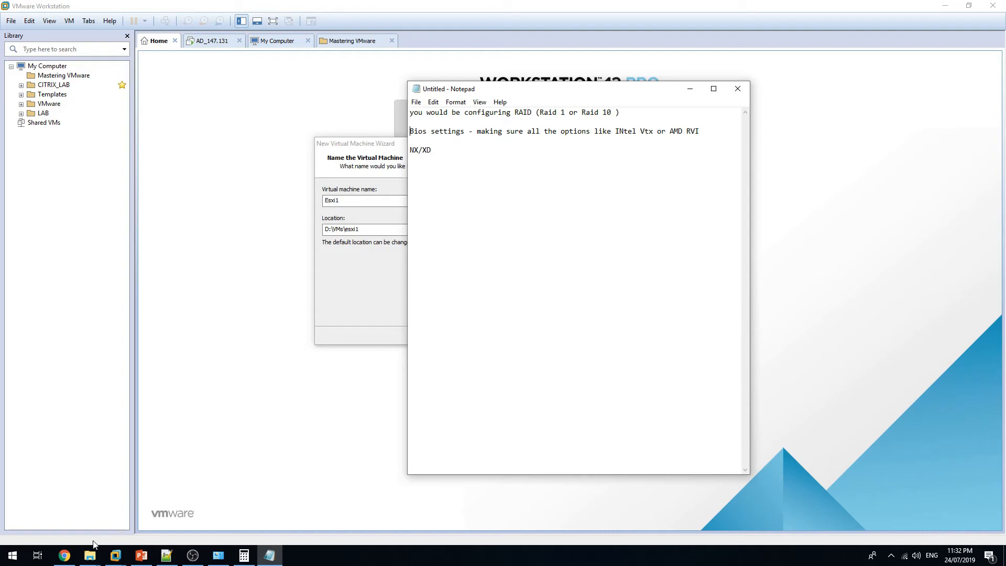
- Return to the ESXi Hardware Requirements page in Chrome, highlight the Intel VT-x or AMD RVI and NX/XD terms, and minimize the browser
left_click(64, 555)
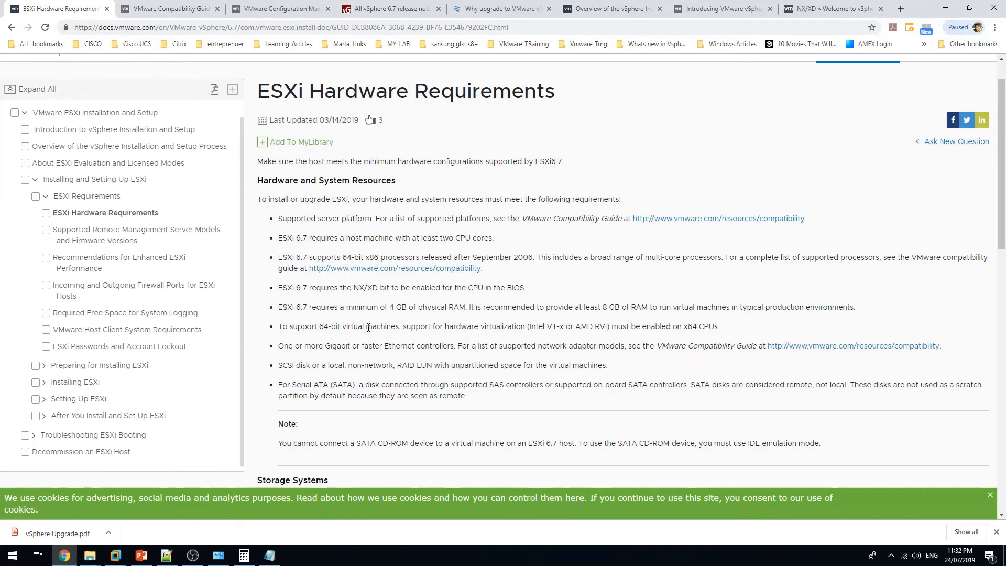
left_click_drag(530, 327, 608, 326)
left_click(616, 328)
left_click_drag(353, 287, 380, 287)
left_click(572, 289)
left_click_drag(381, 288, 347, 288)
left_click(946, 8)
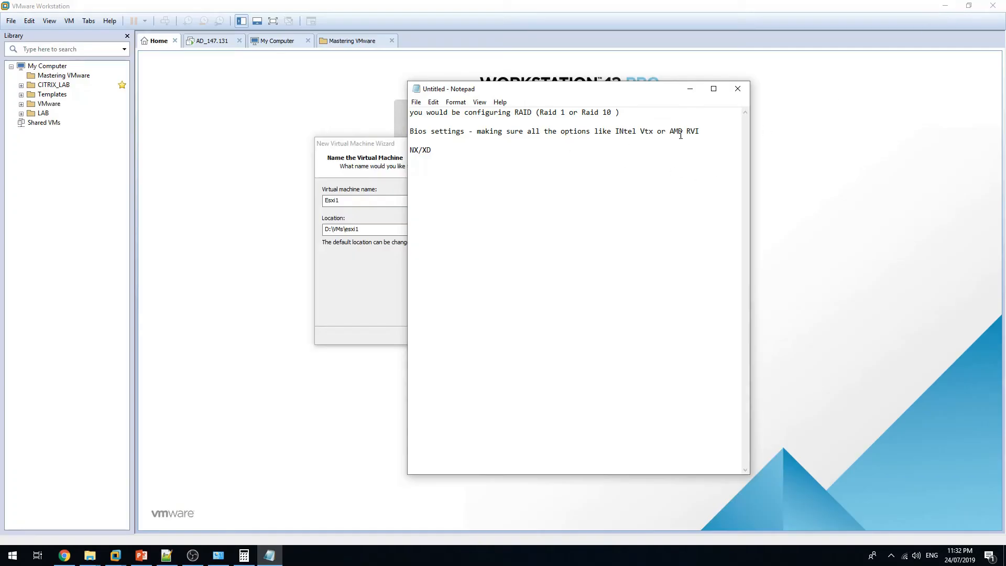
- Add the line "power prfile - high performance mode" below the Bios settings line in the Notepad notes
key("Return")
type("power prfile - high performance ")
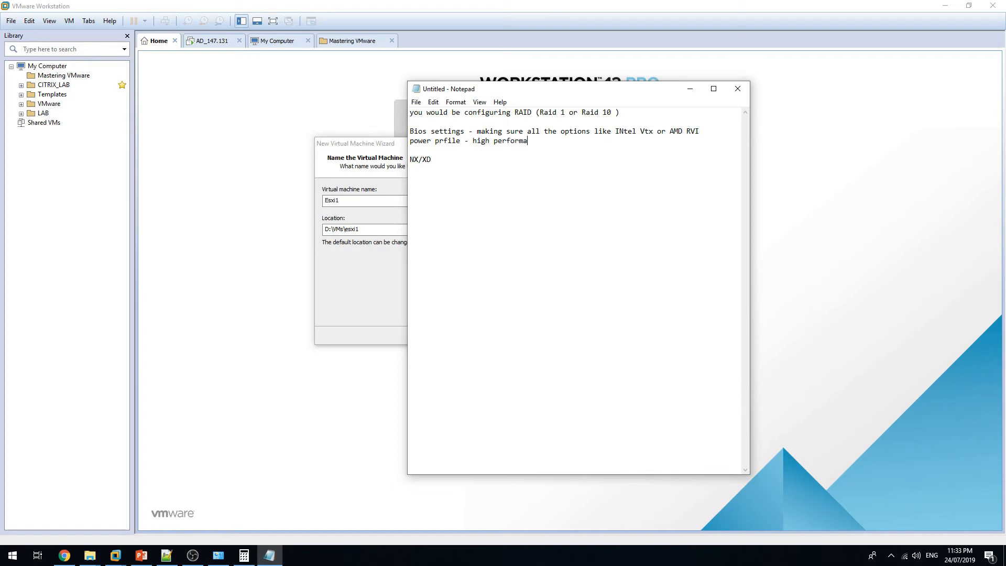
type("mode")
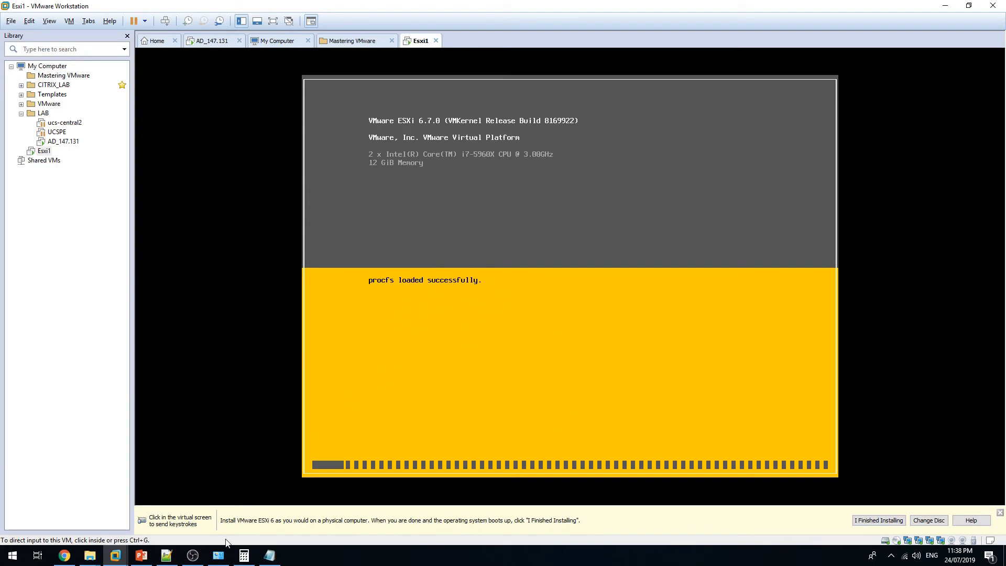
left_click(193, 555)
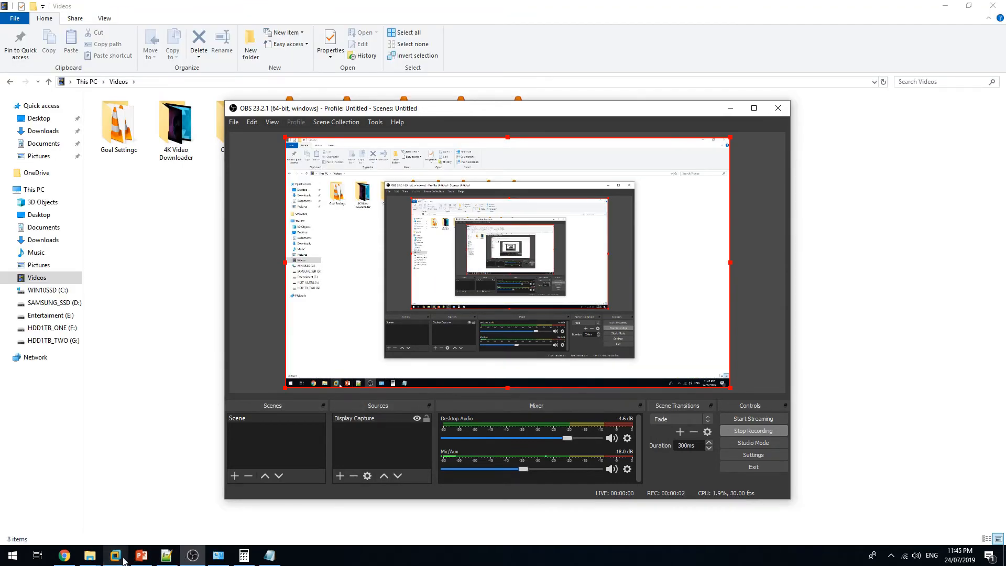
- Switch to the Esxi1 virtual machine in VMware Workstation and start the ESXi 6.7.0 installation from the welcome screen
mouse_move(124, 560)
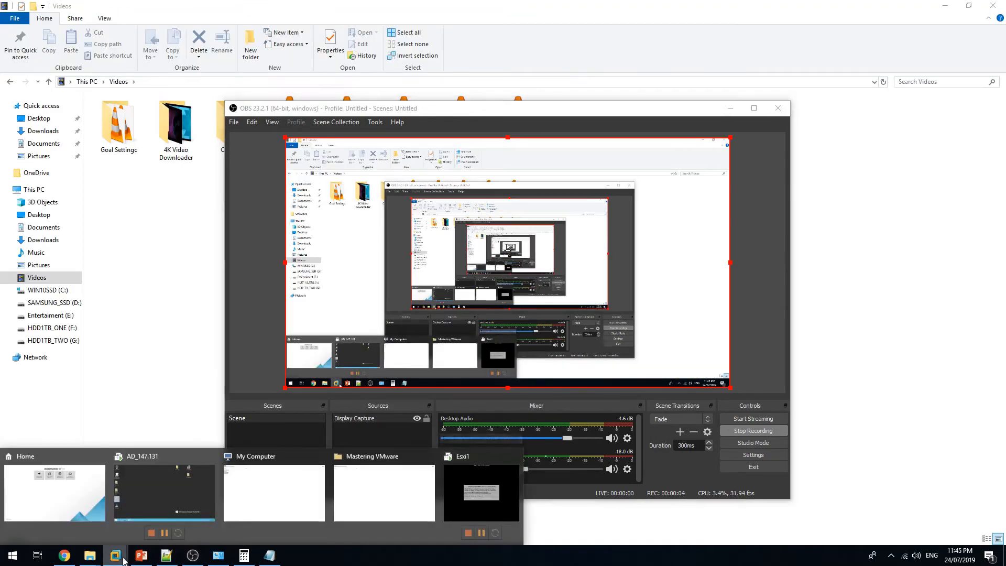
left_click(455, 492)
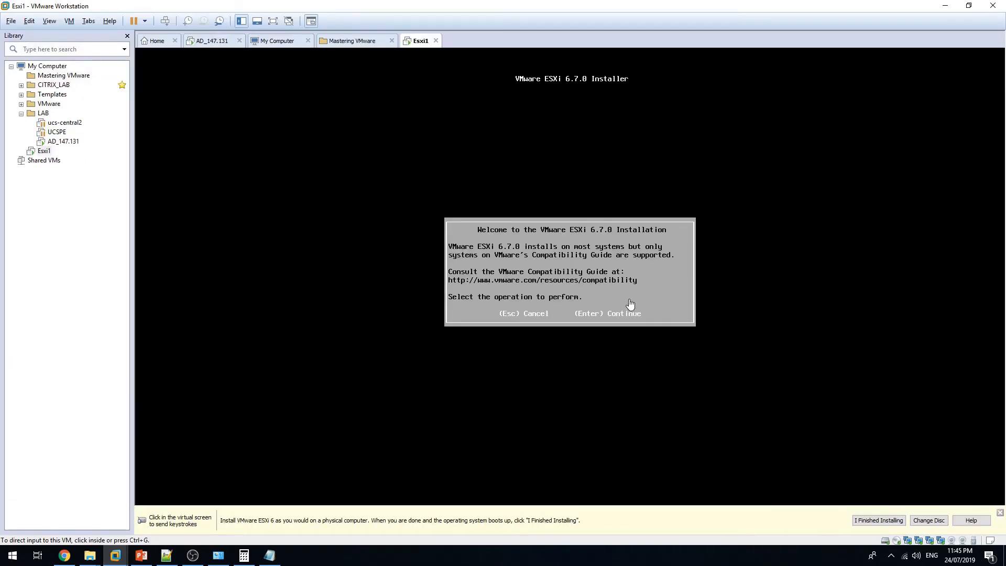
left_click(753, 240)
key("Return")
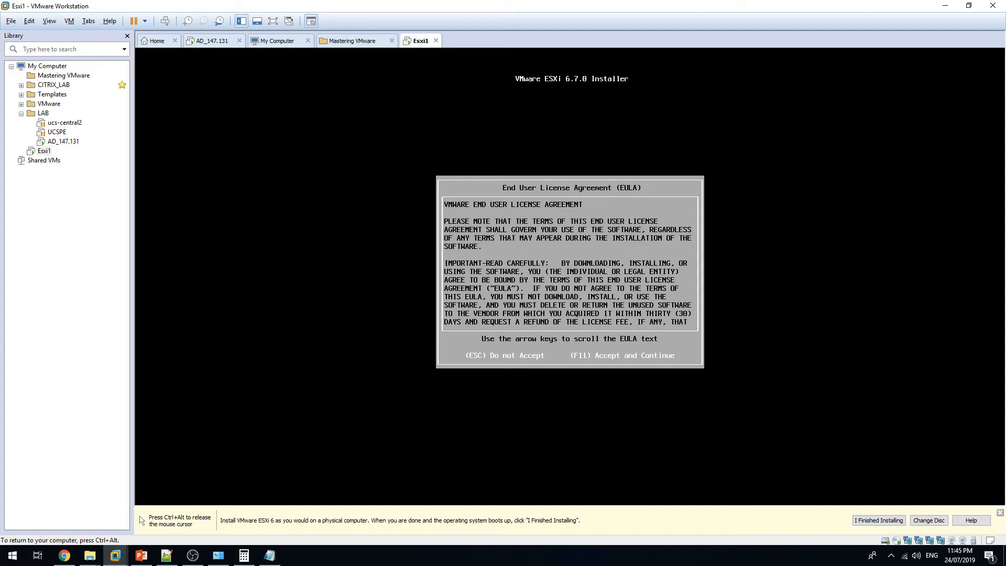
- Accept the license agreement and continue with the 10.00 GiB local VMware disk and the US Default keyboard layout
key("F11")
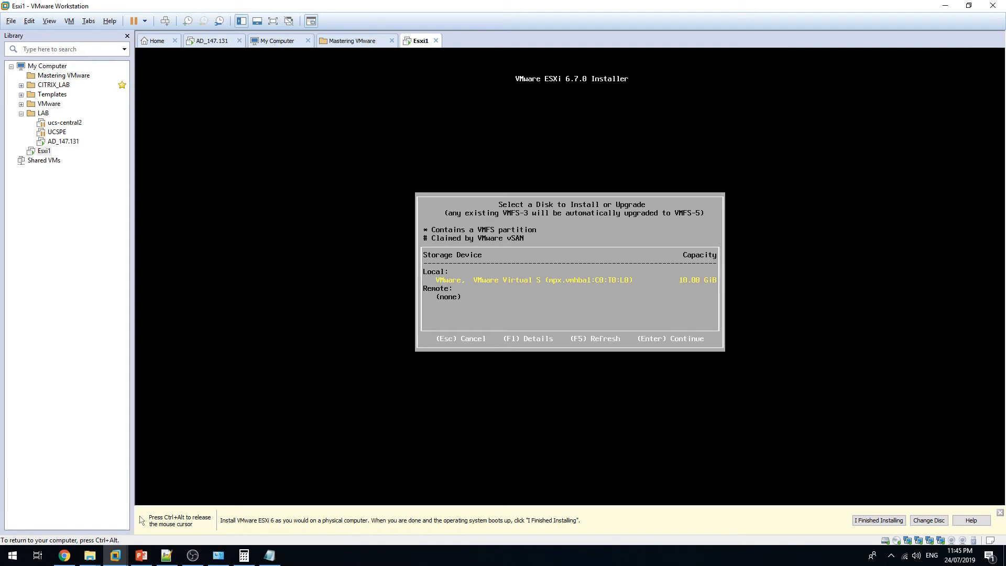
key("Return")
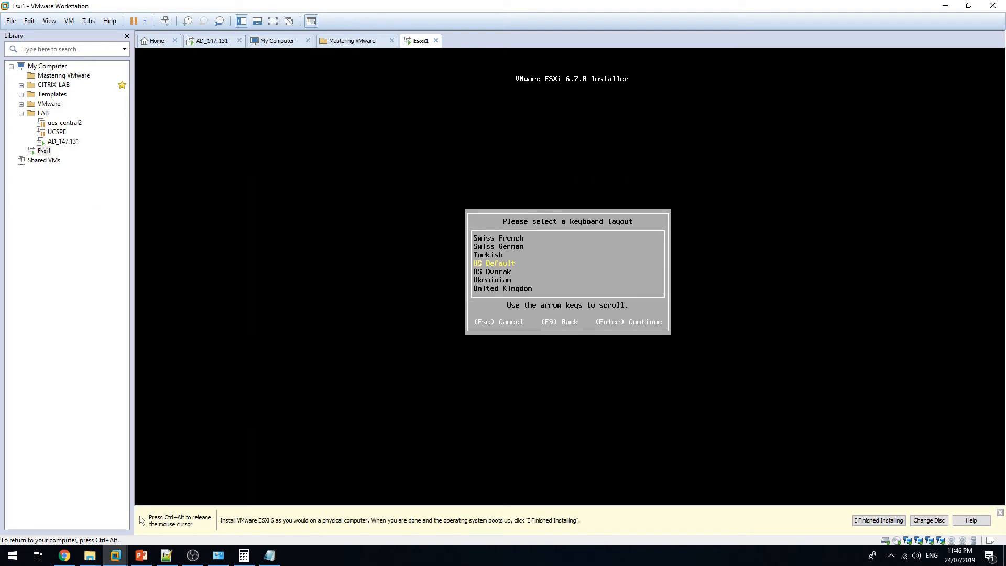
key("Return")
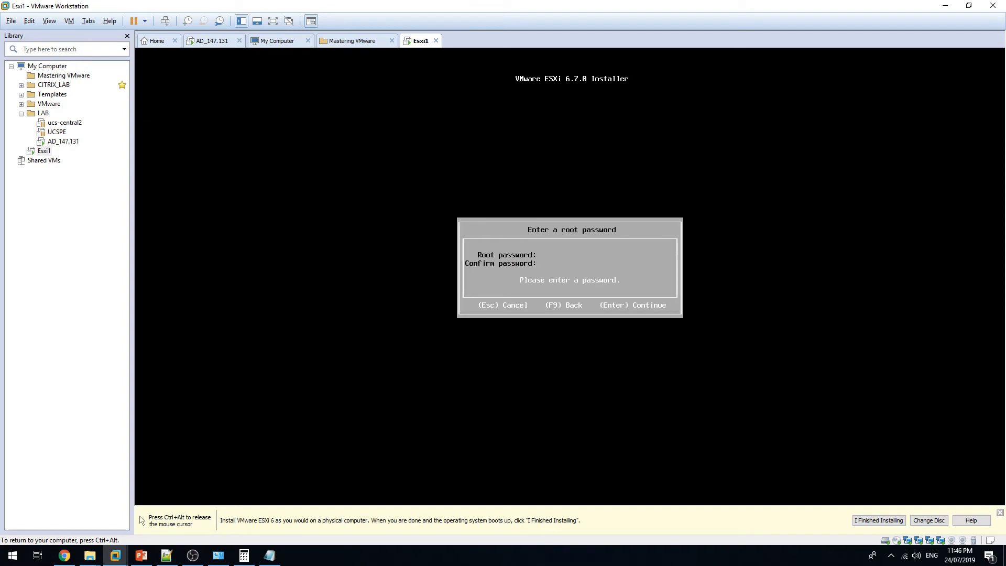
- Enter and confirm the root password, and start installing ESXi 6.7.0 on the selected disk
type("*******")
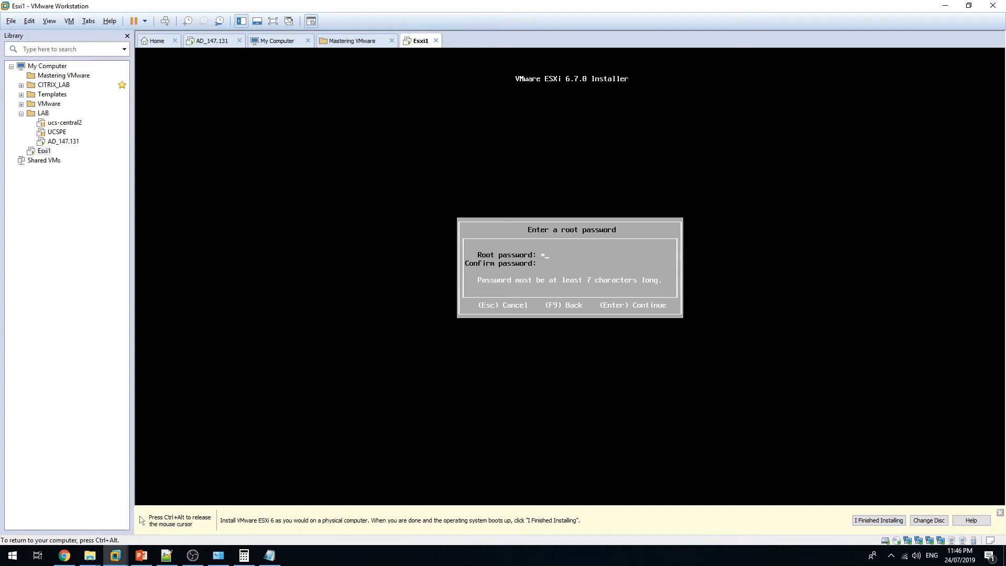
type("**")
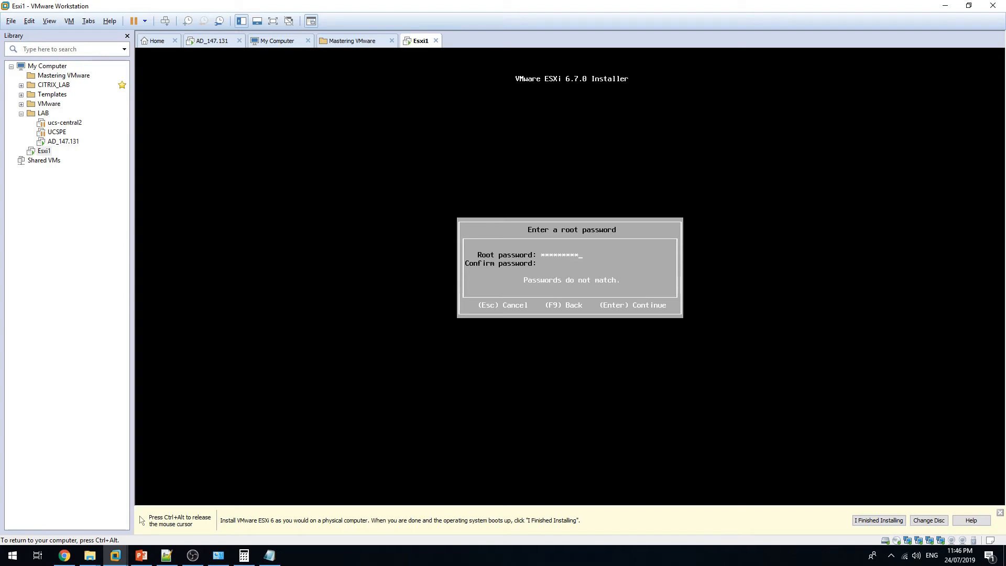
type("**********")
key("Return")
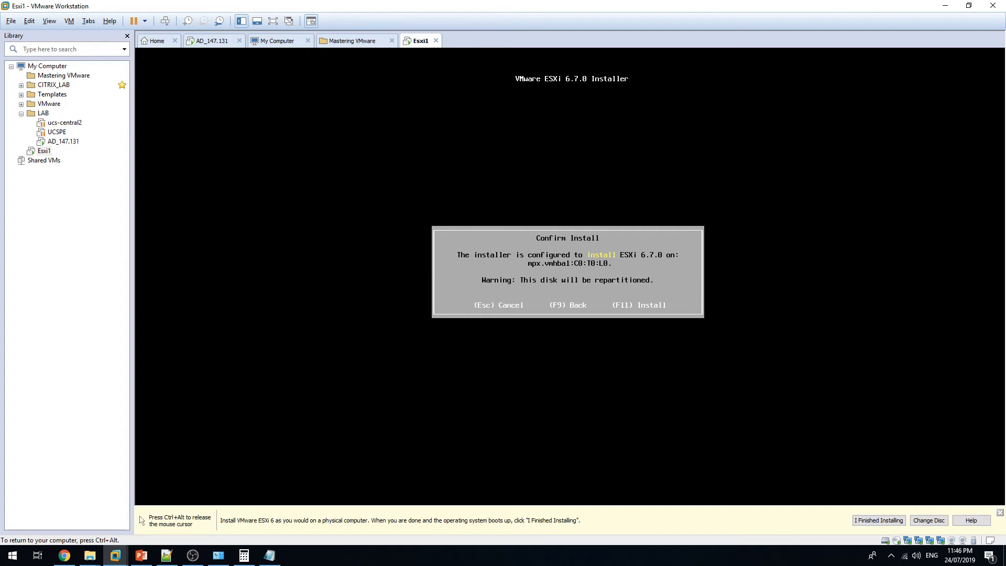
key("F11")
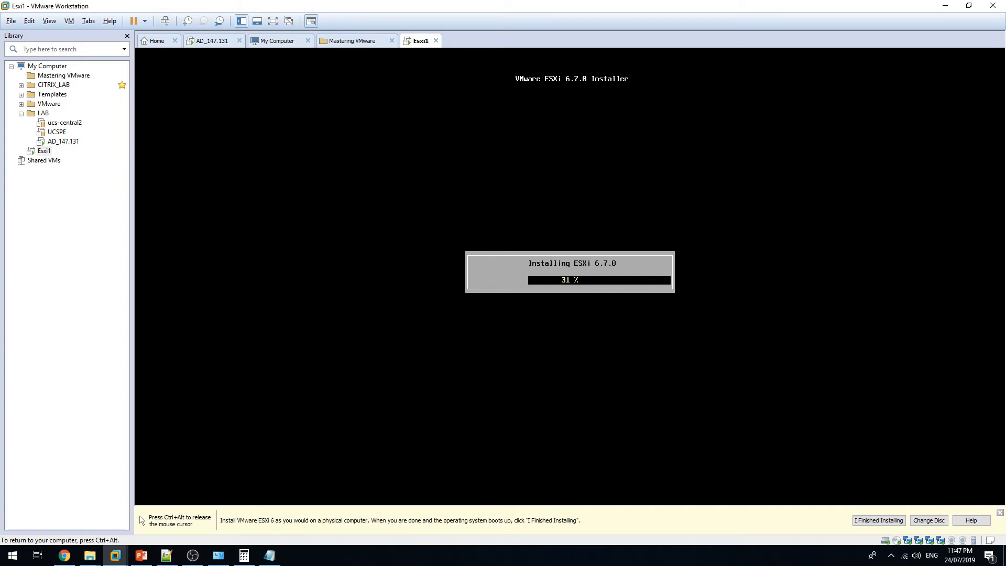
- Return to the Esxi1 virtual machine and reboot the server once the ESXi installation is complete
key("ctrl+alt")
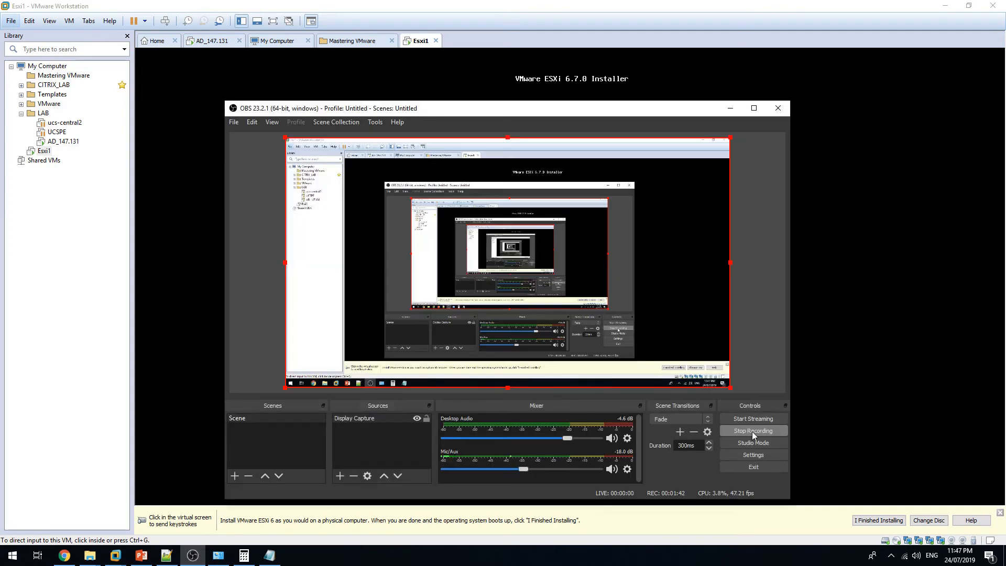
mouse_move(116, 556)
left_click(453, 490)
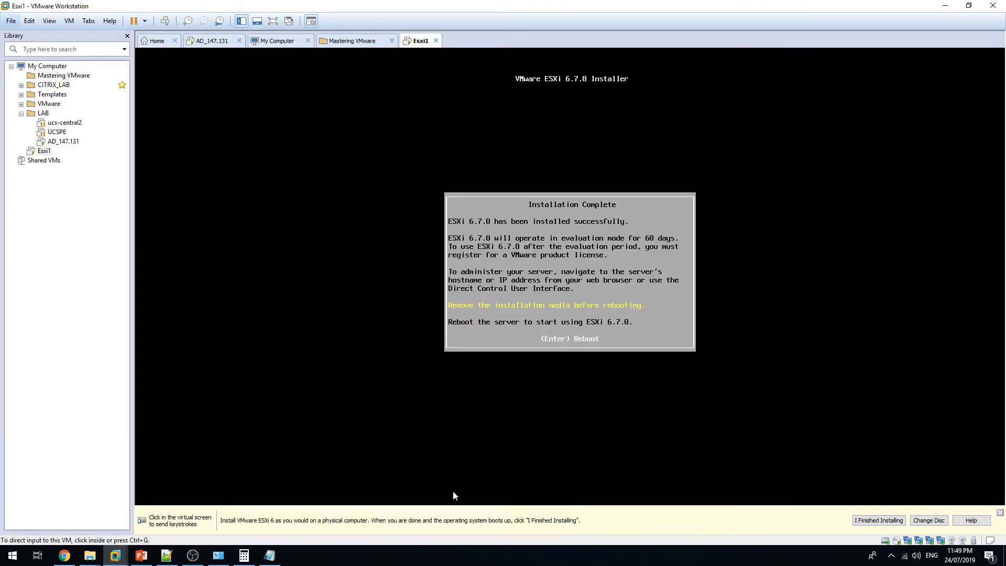
left_click(647, 305)
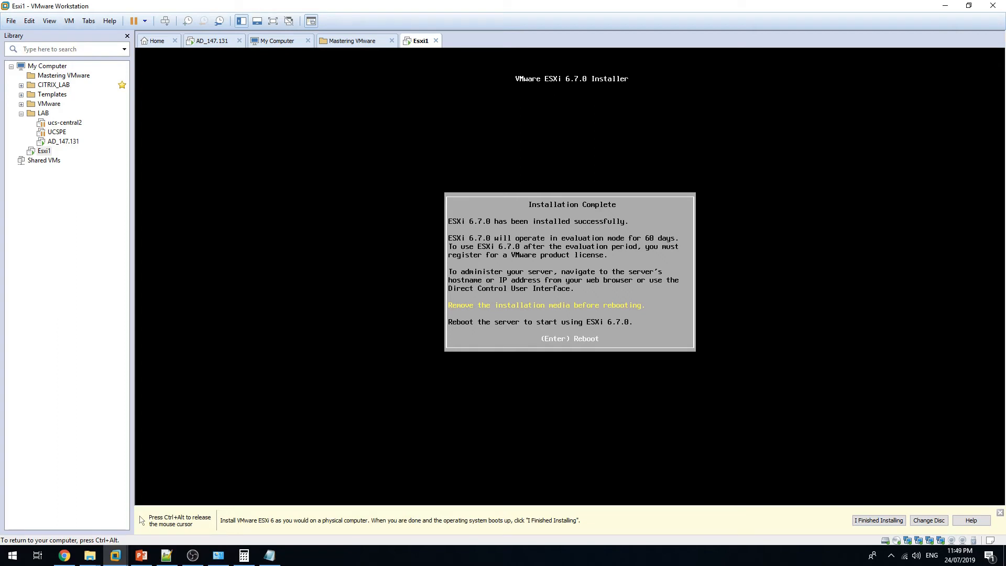
key("Return")
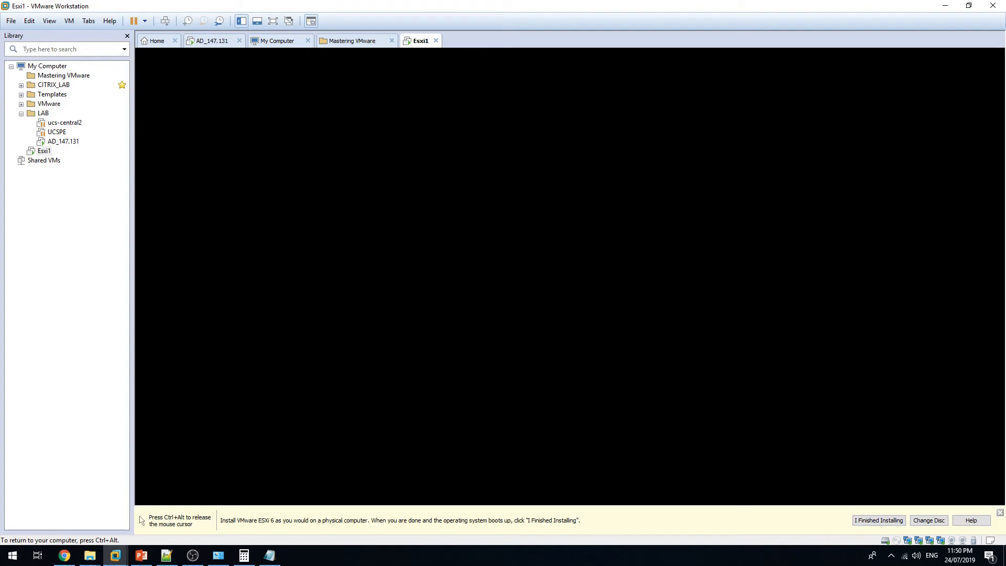
key("ctrl+alt")
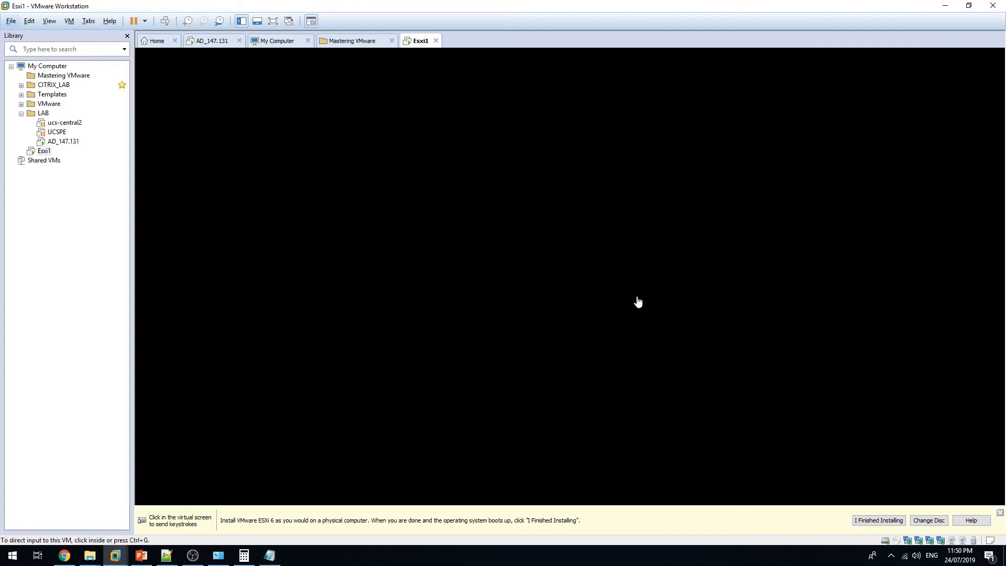
left_click(193, 557)
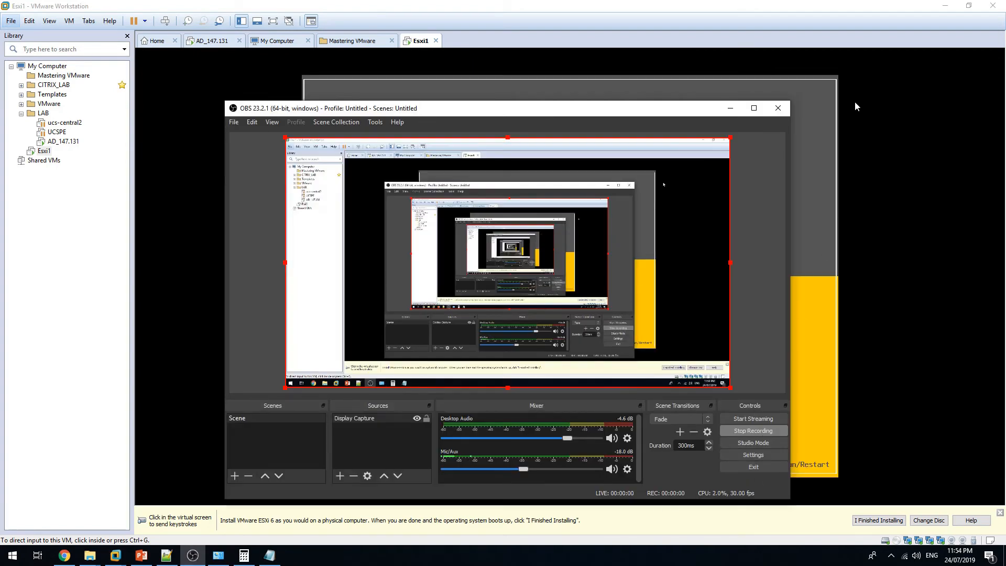
left_click(850, 4)
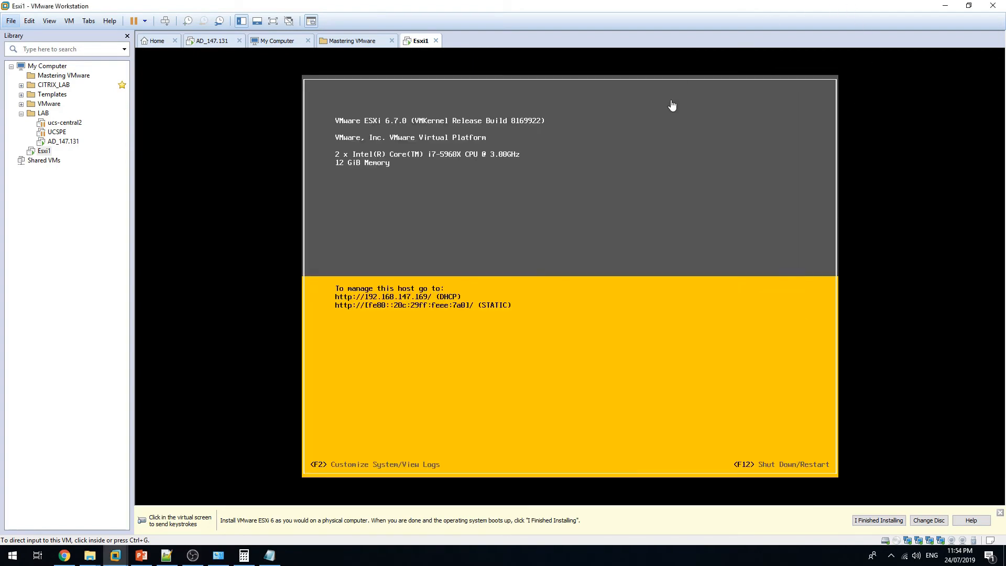
- Open the system customization login on the ESXi console and sign in as root with the root password
left_click(532, 234)
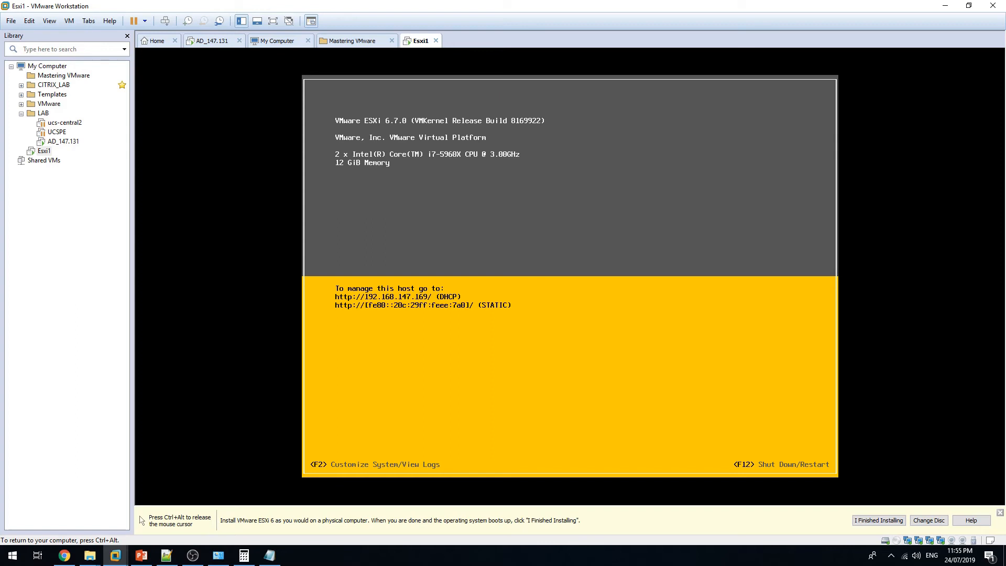
key("F2")
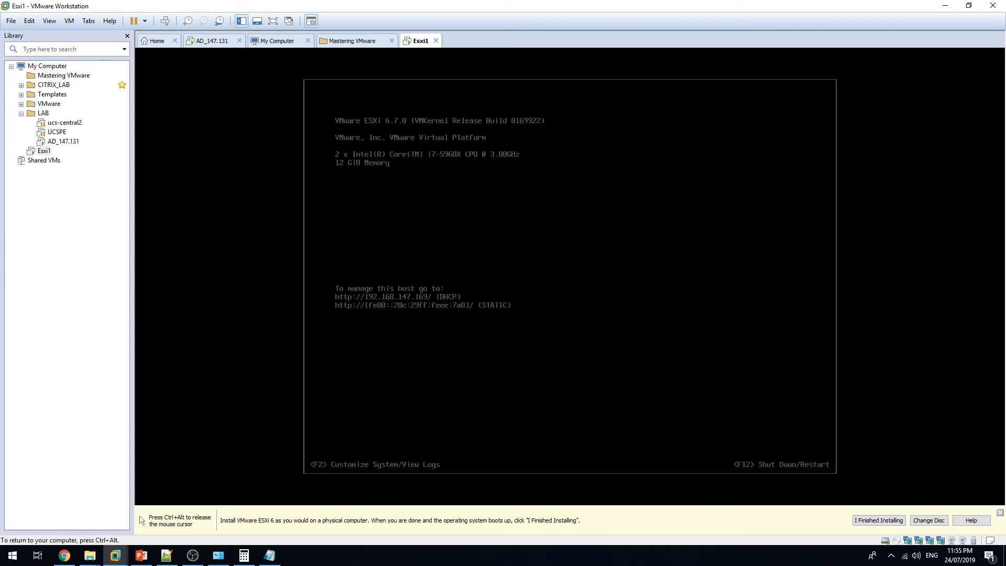
key("F2")
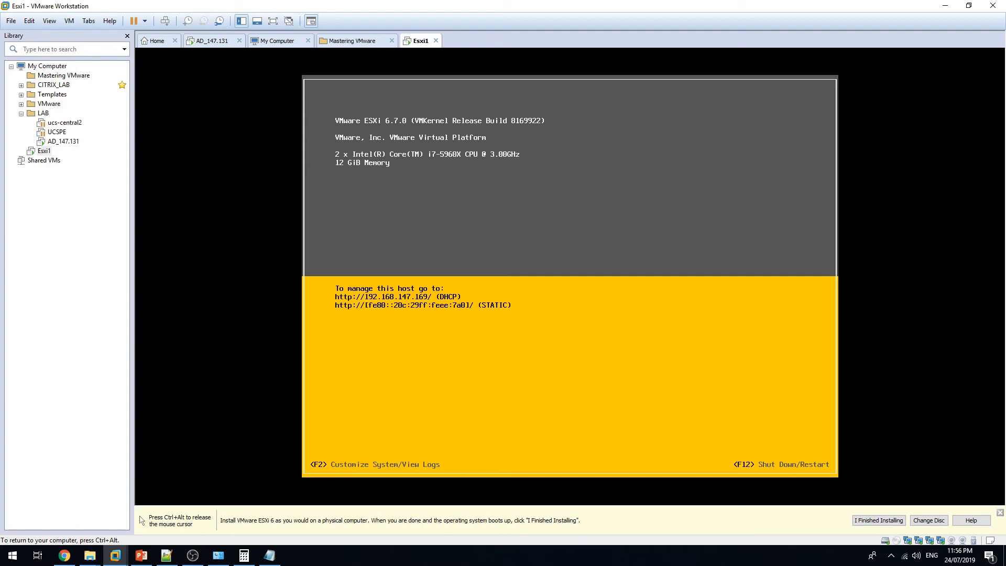
key("F2")
key("Down")
type("******")
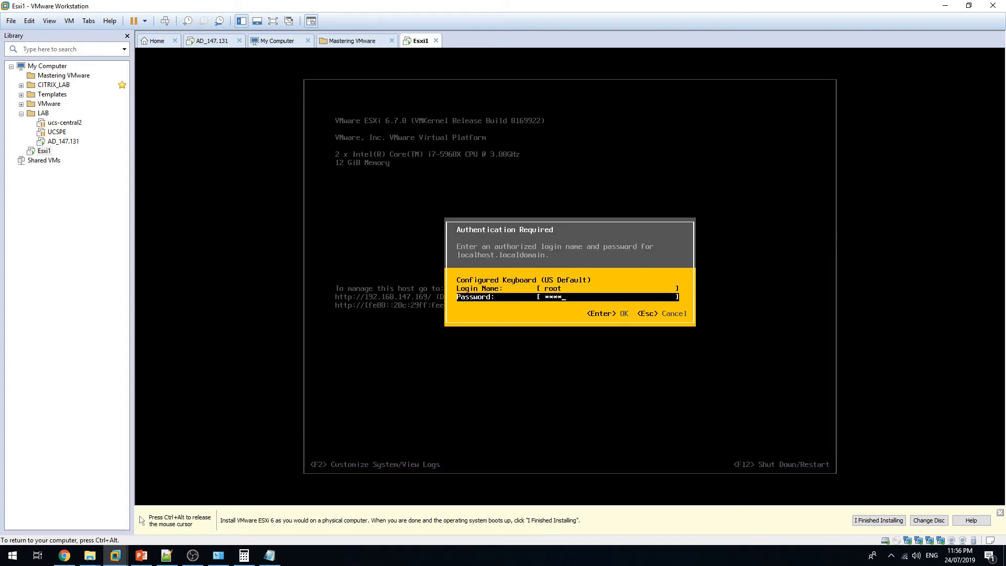
type("**")
key("Return")
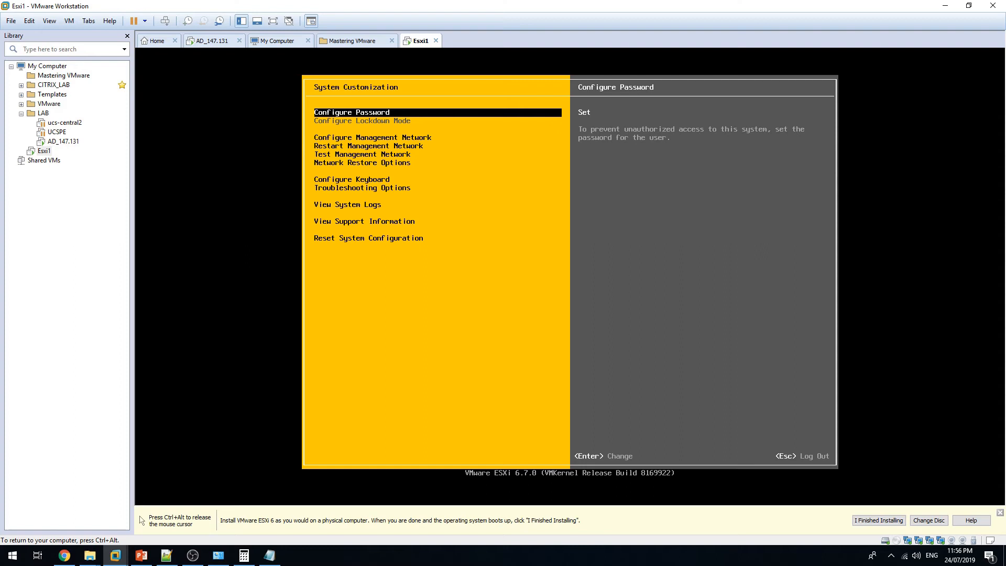
- View and cancel the Configure Password dialog, and open the Configure Management Network settings
key("Return")
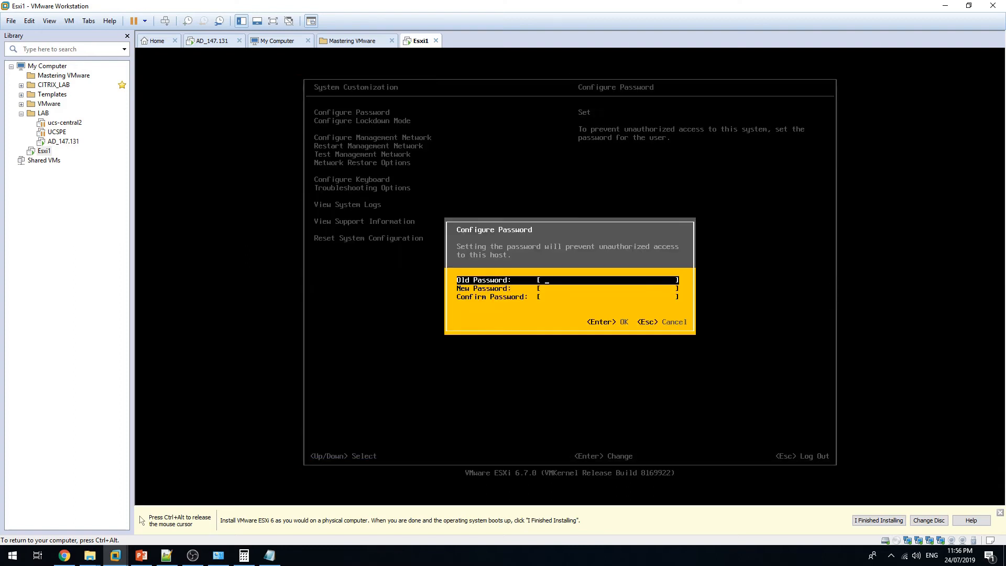
key("Escape")
key("Down")
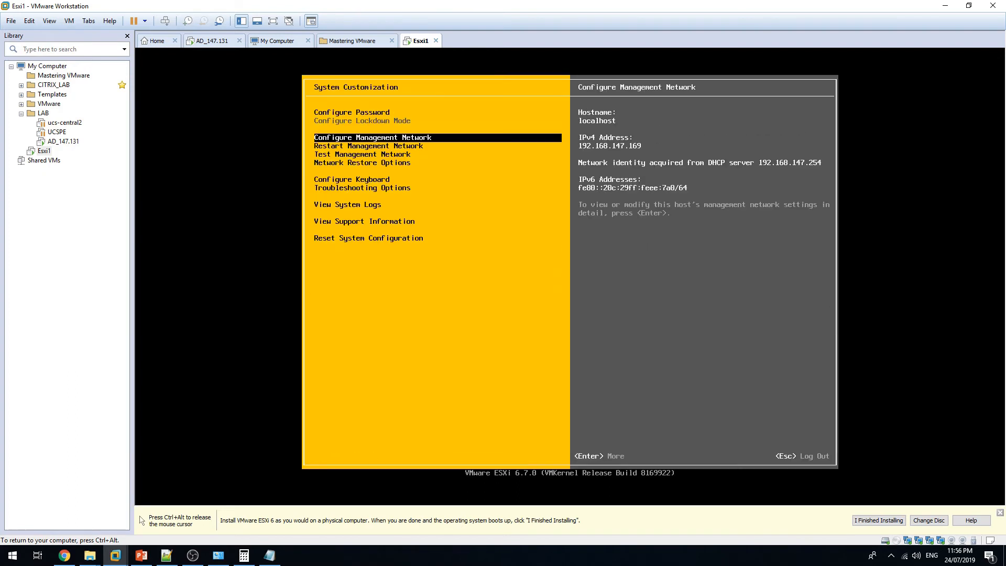
key("Return")
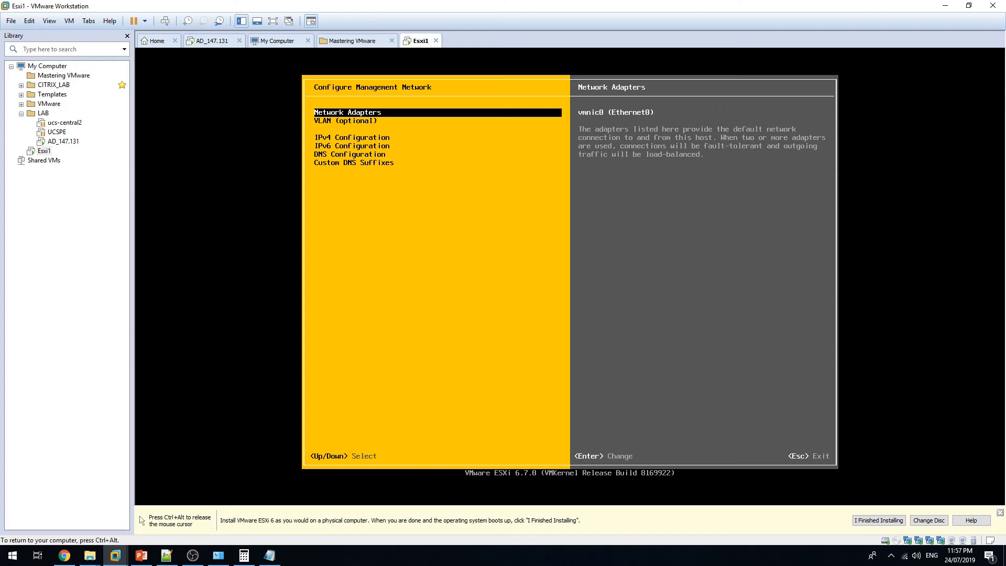
- Set the management network's IPv4 configuration to static with address 192.168.147.169, subnet mask 255.255.255.0 and default gateway 192.168.147.2
key("Down")
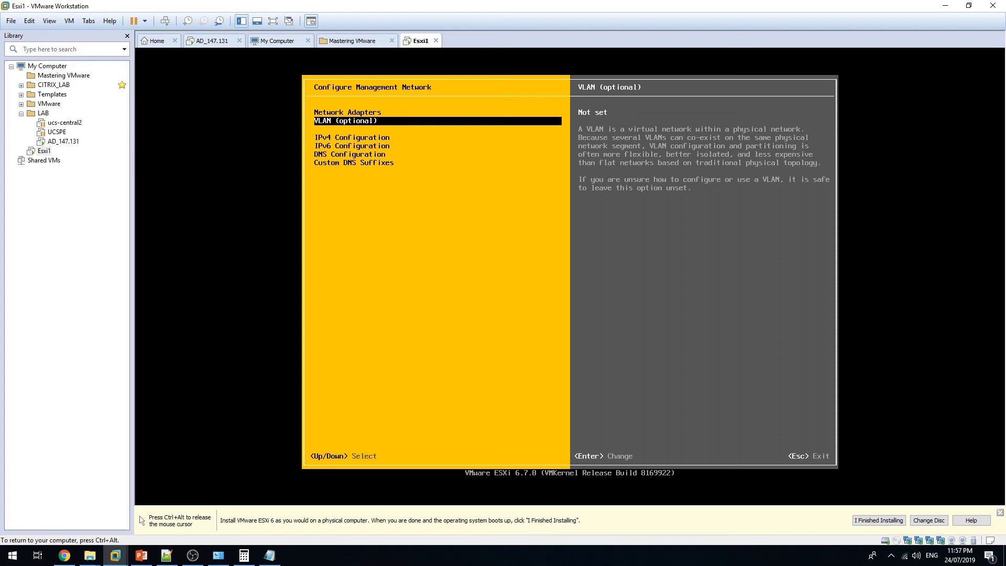
key("Down")
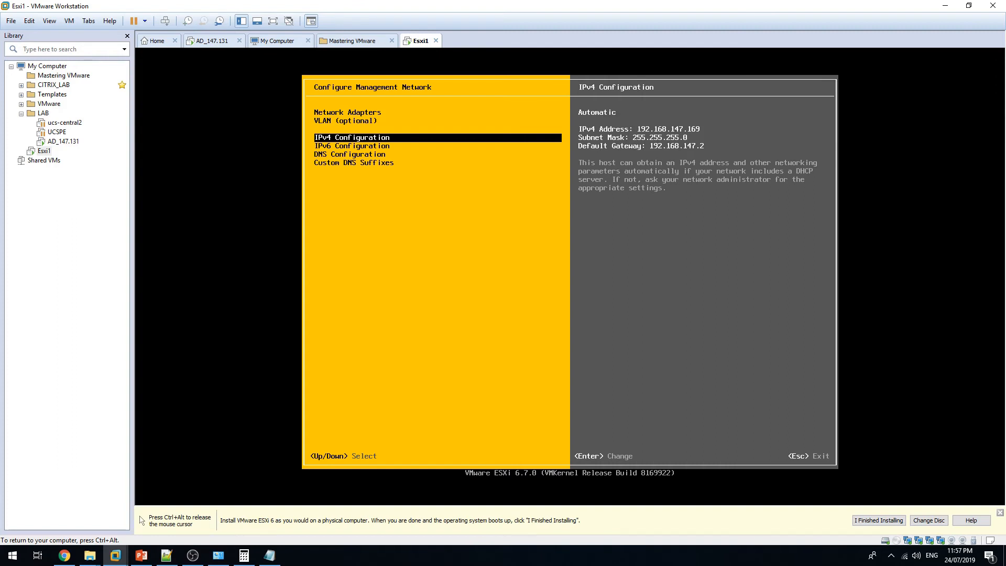
key("Return")
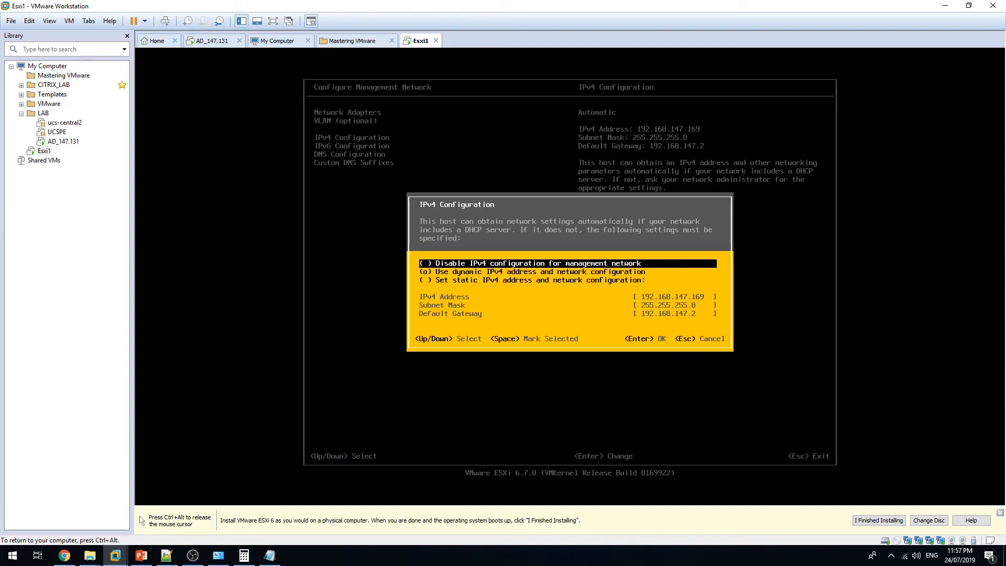
key("Down")
key("Down")
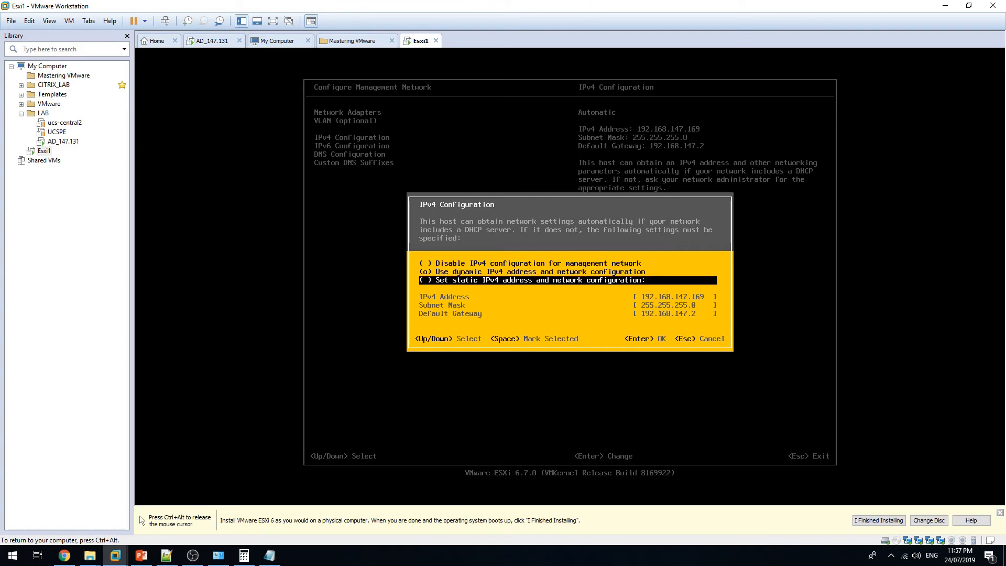
key("Up")
key("Down")
key("space")
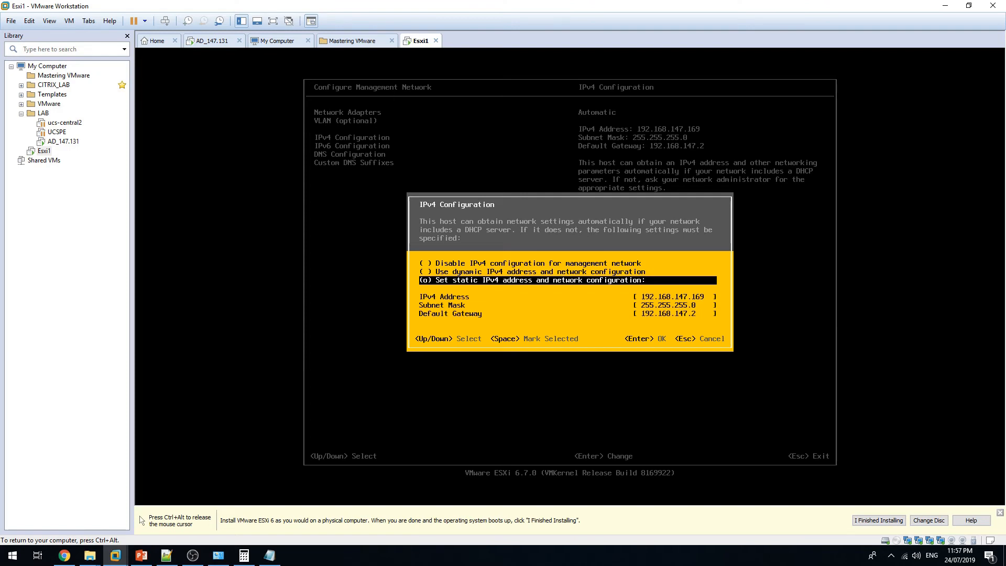
key("Down")
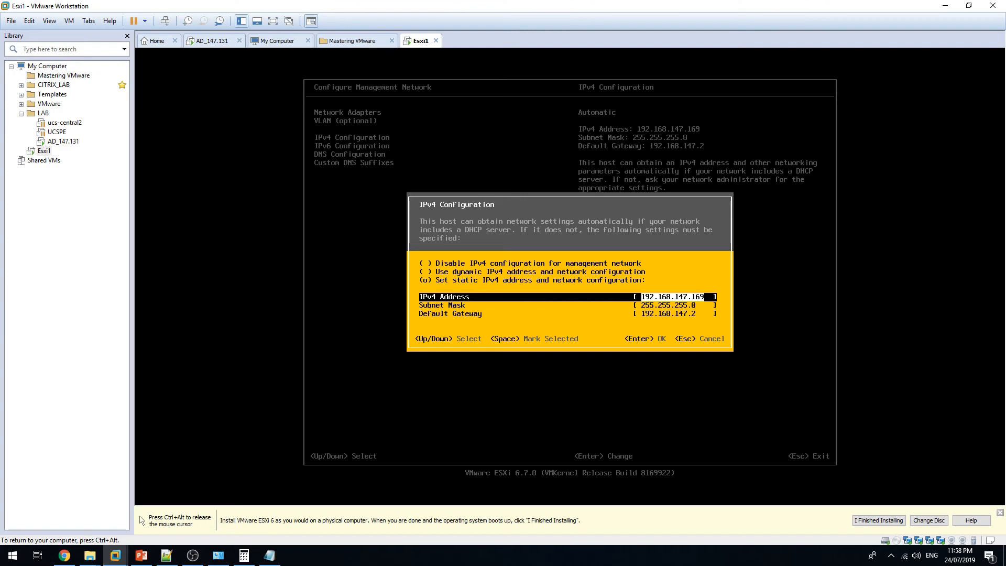
key("Return")
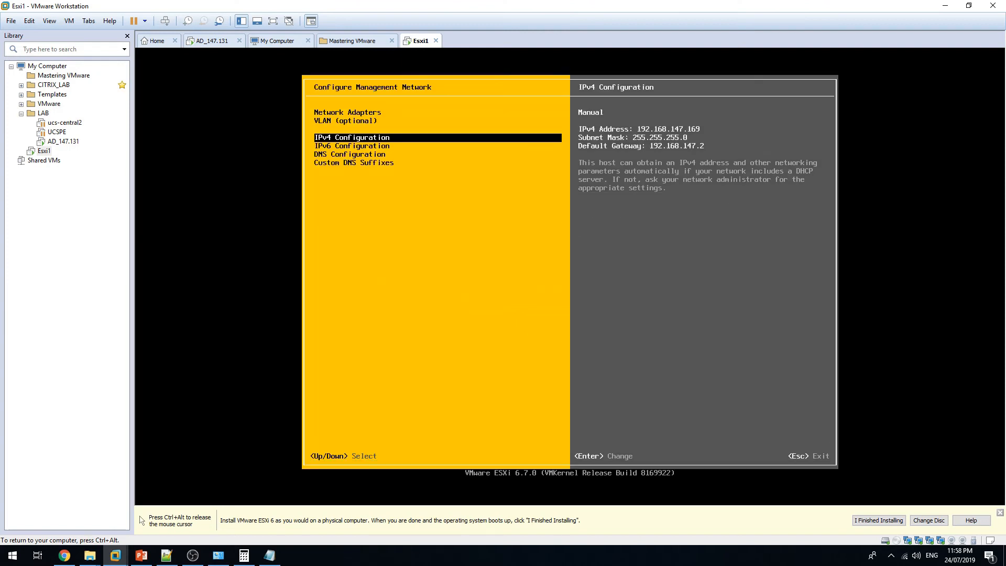
- View the host's DNS Configuration settings and switch to the AD_147.131 virtual machine
key("Down")
key("Down")
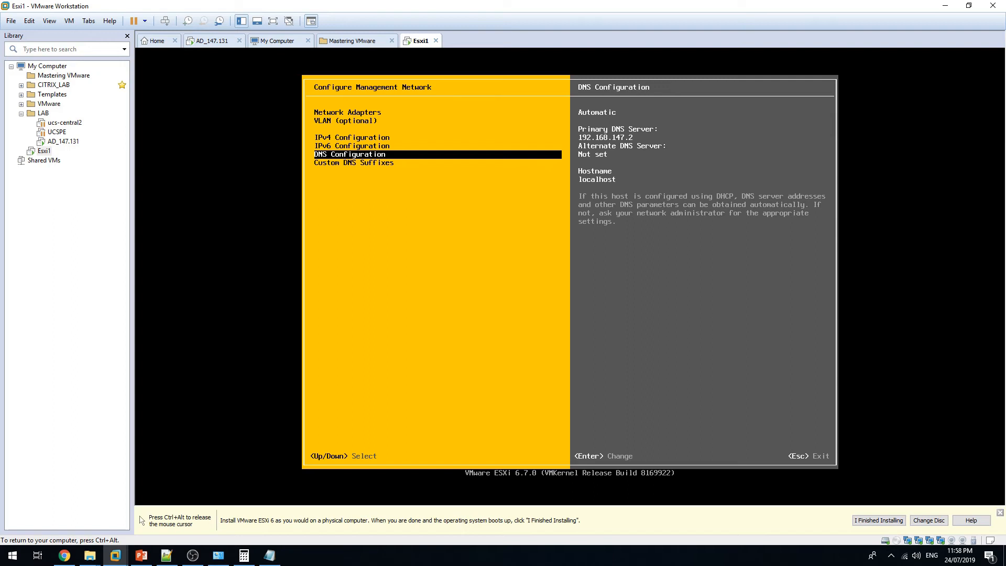
key("ctrl+alt")
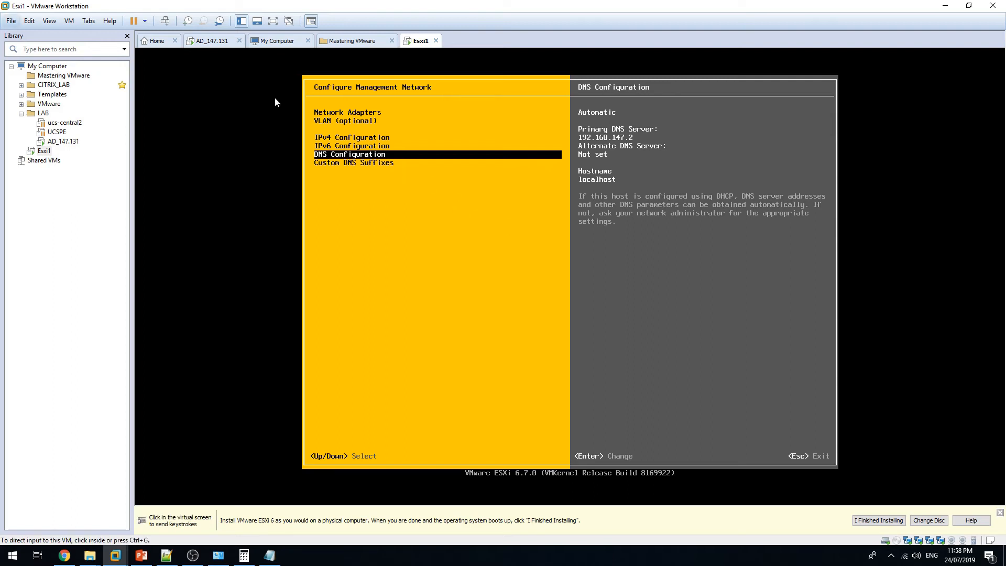
left_click(215, 44)
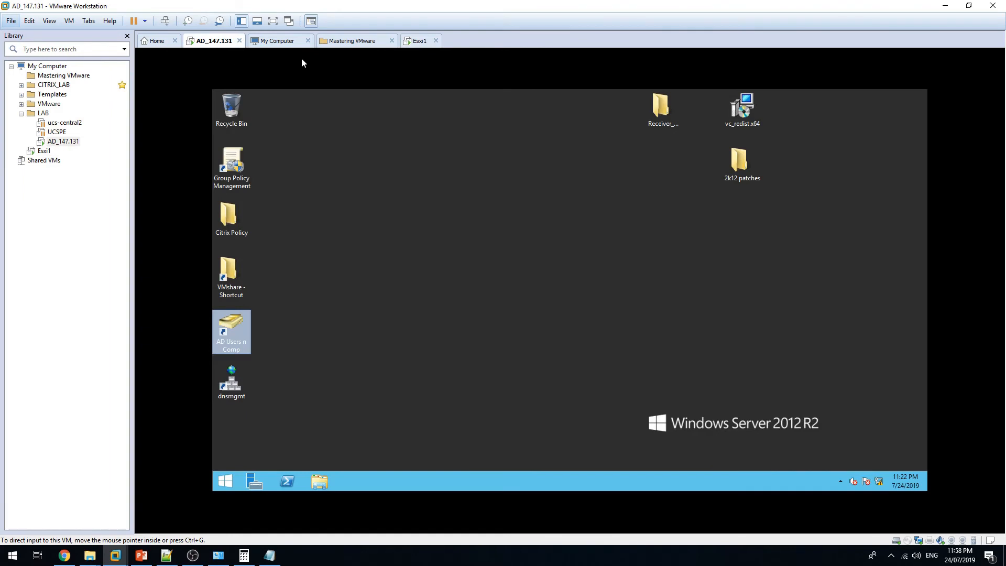
- Return to the Esxi1 virtual machine and set its DNS configuration to manual with primary DNS server 192.168.147.131
left_click(420, 42)
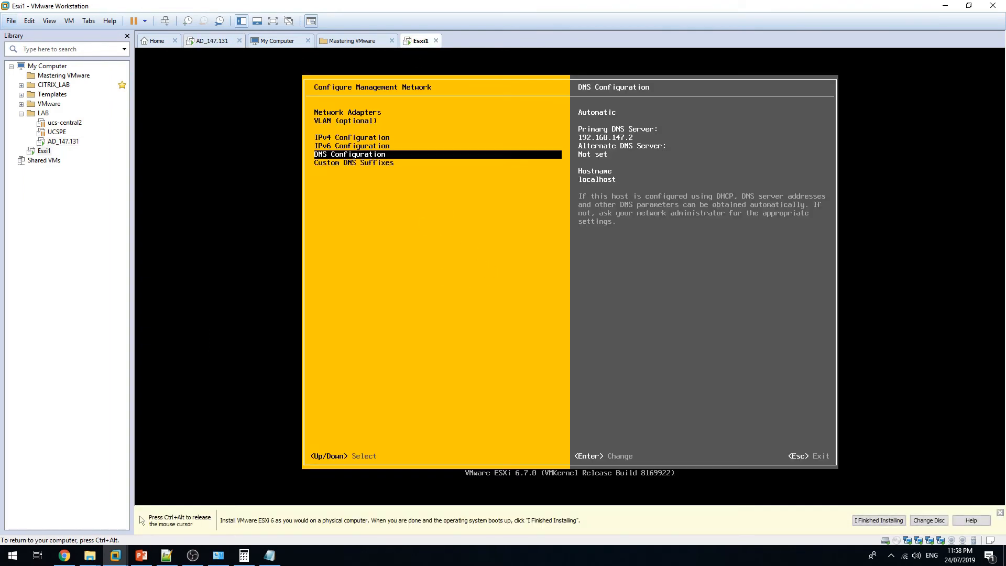
key("Return")
key("Down")
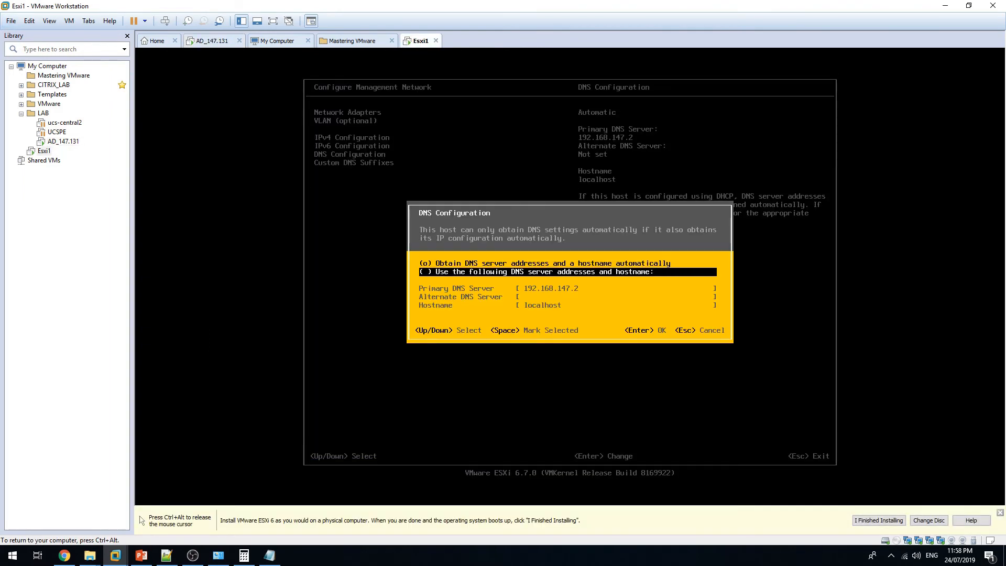
key("space")
key("Down")
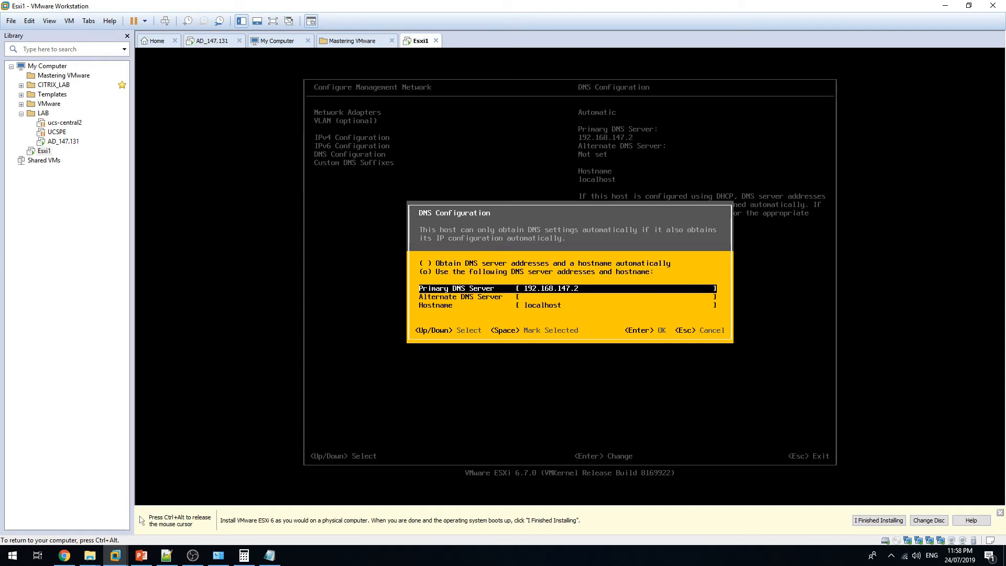
key("BackSpace")
type("131")
- Set the hostname to esxi1 and accept the DNS configuration
key("Down")
key("Down")
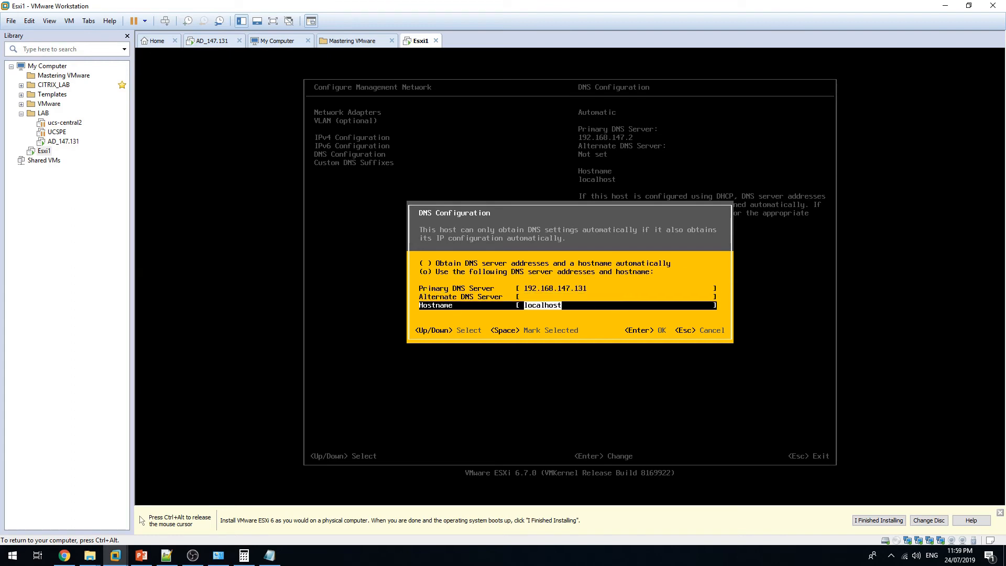
type("esxi1")
key("ctrl+alt")
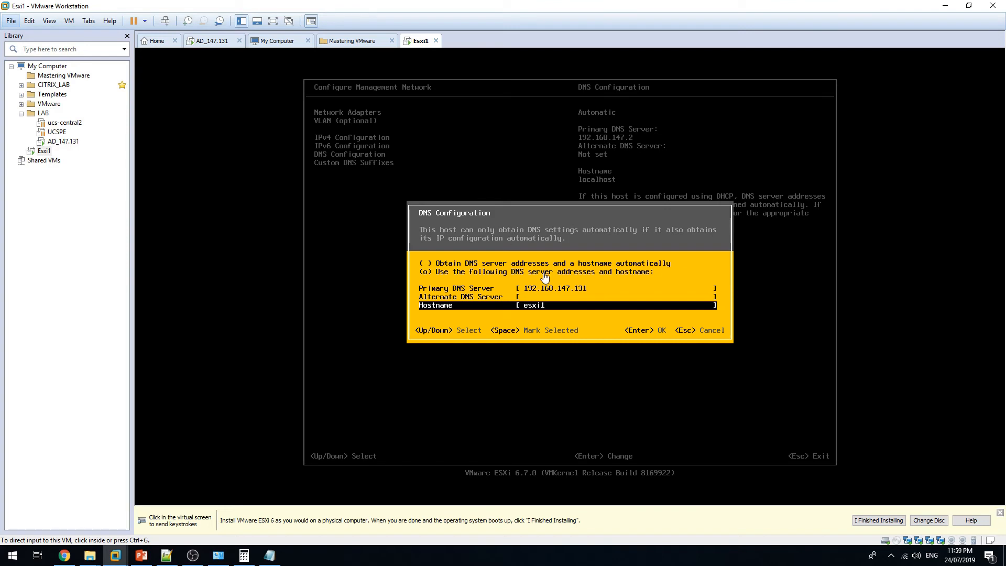
left_click(553, 254)
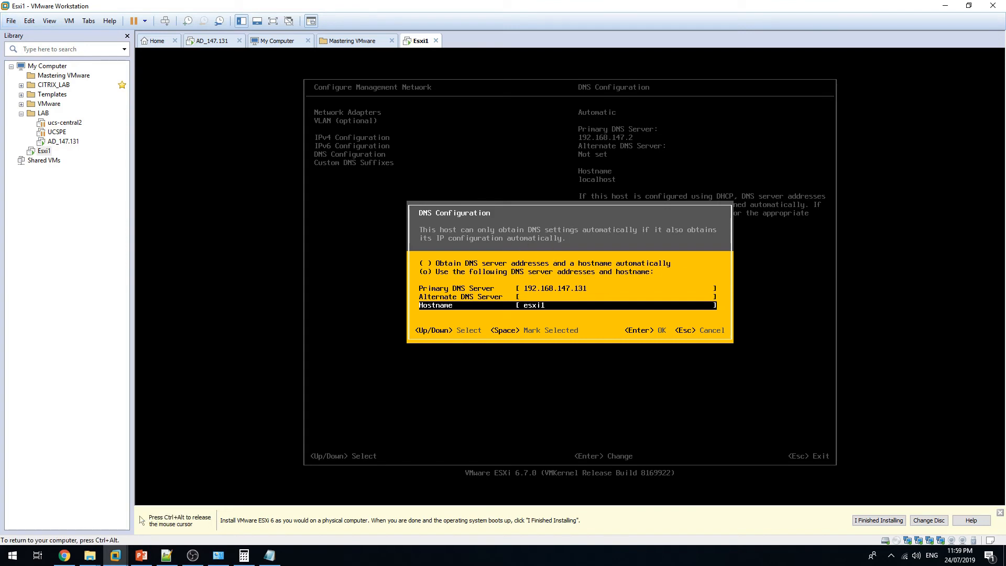
key("Return")
- View the IPv4 configuration summary, switch to the AD_147.131 virtual machine and unlock it with the account password
key("Up")
key("Up")
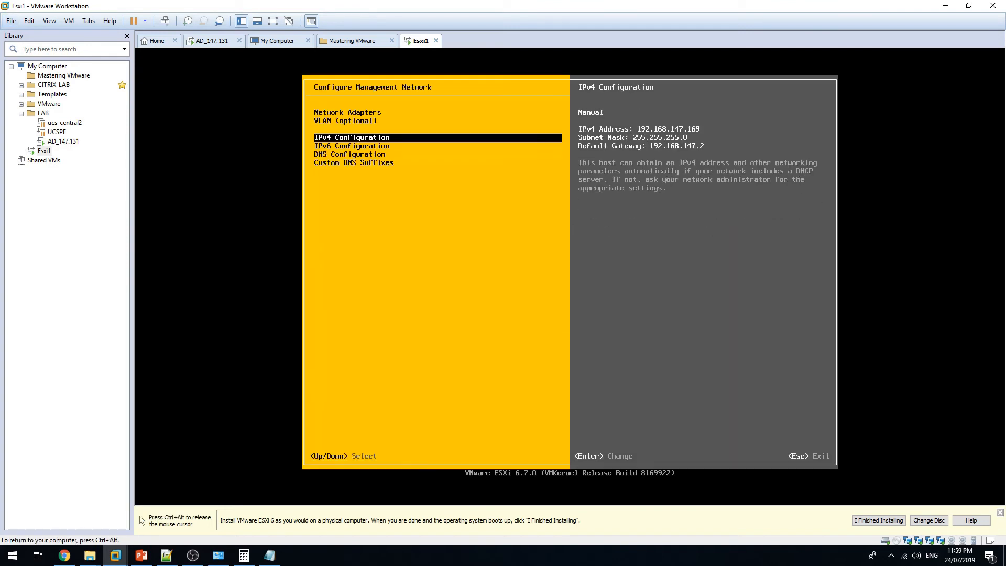
key("ctrl+alt")
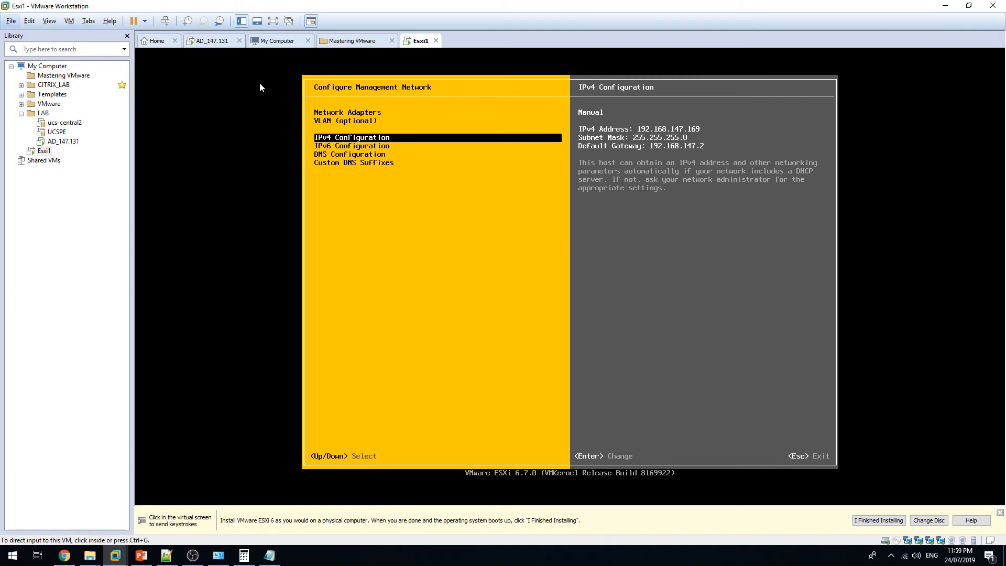
left_click(209, 44)
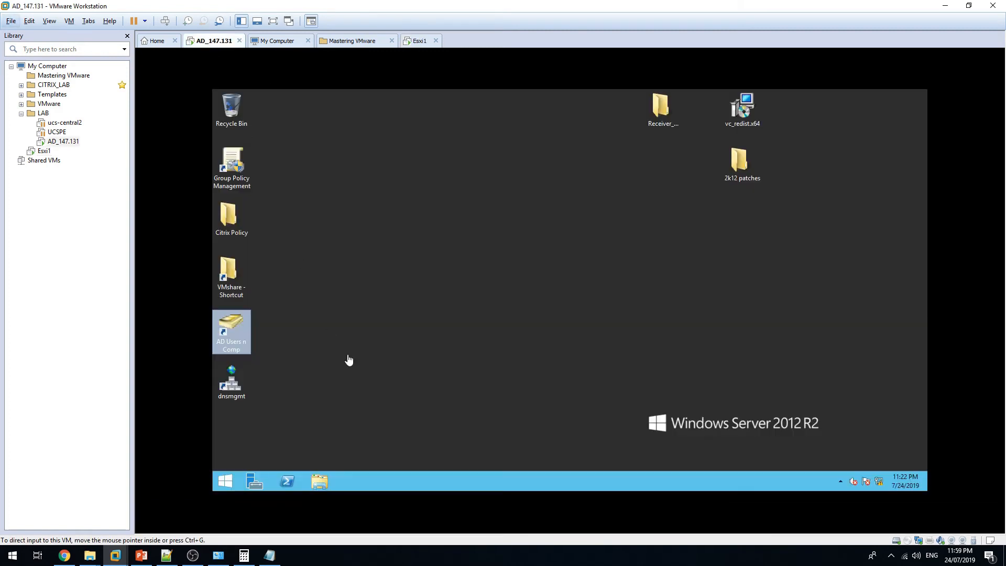
key("ctrl+alt+Insert")
type("**********")
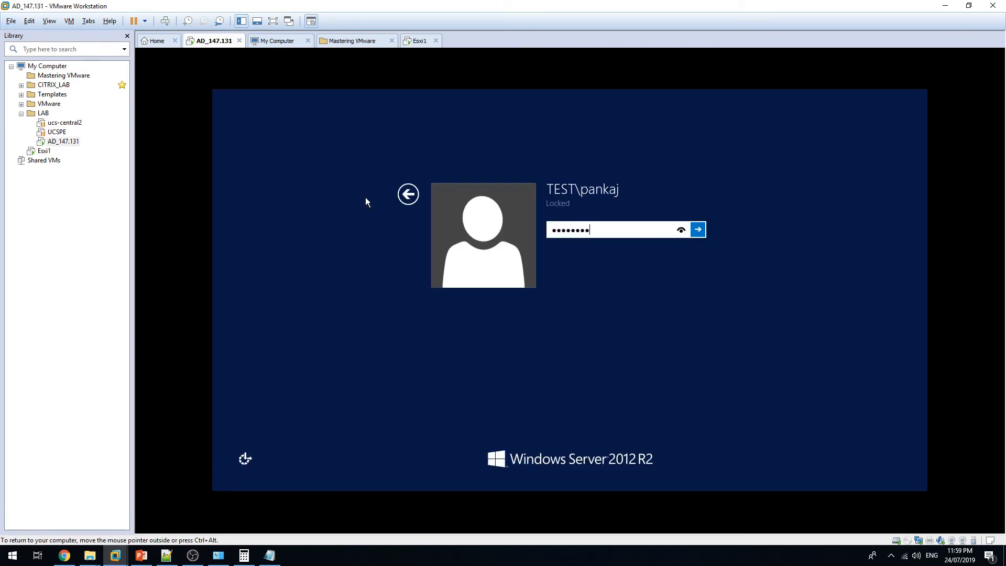
key("Return")
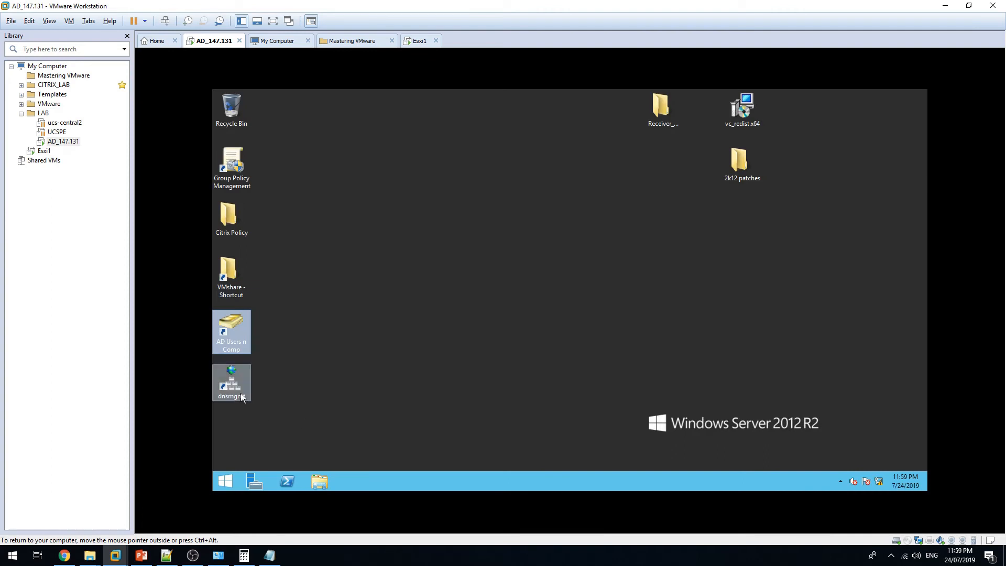
- Open DNS Manager and display the records of the test.lab forward lookup zone
double_click(231, 380)
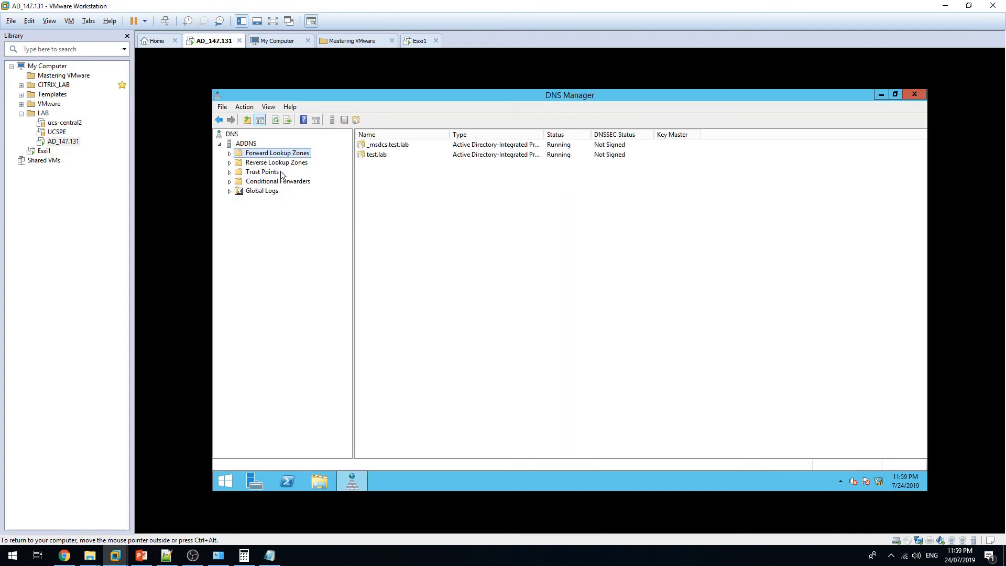
left_click(247, 145)
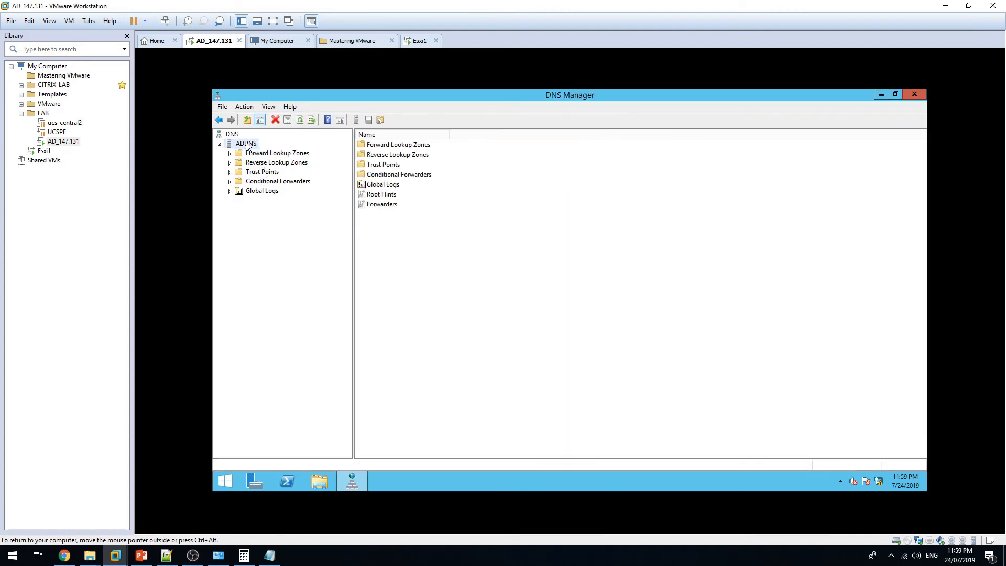
double_click(263, 154)
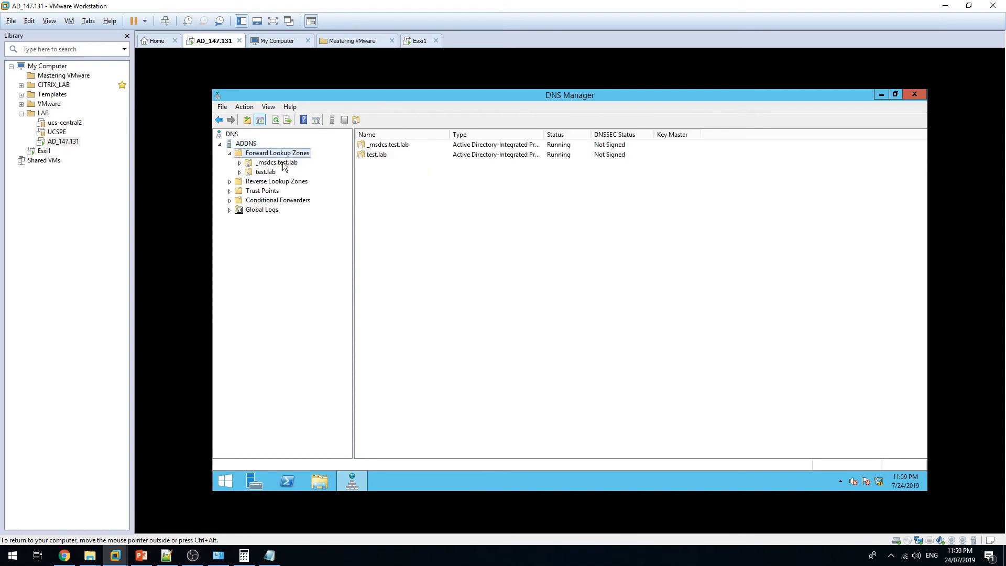
left_click(272, 172)
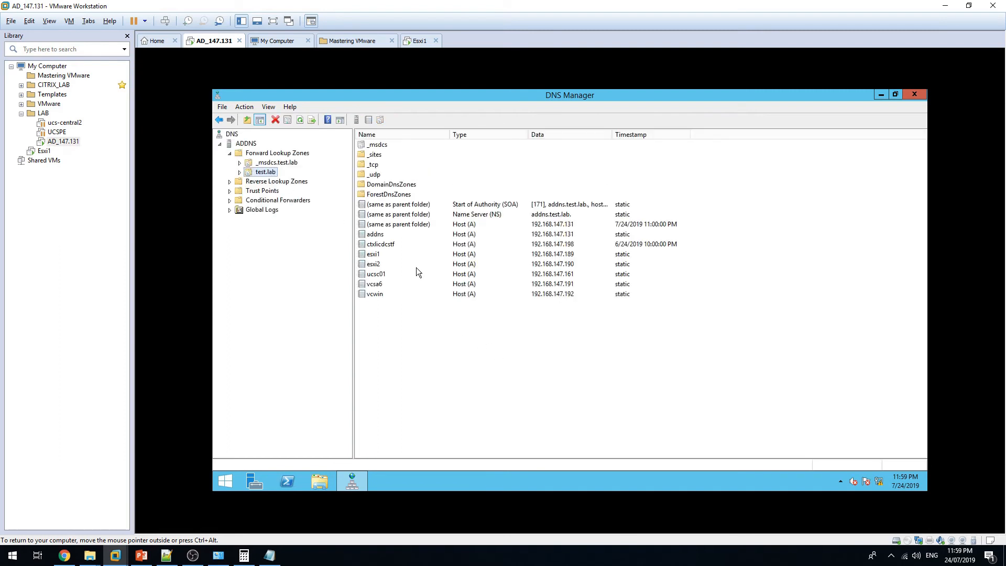
- Check the ESXi host's IPv4 address, and update the esxi1 host record's IP address to 192.168.147.169 in DNS Manager
left_click(411, 41)
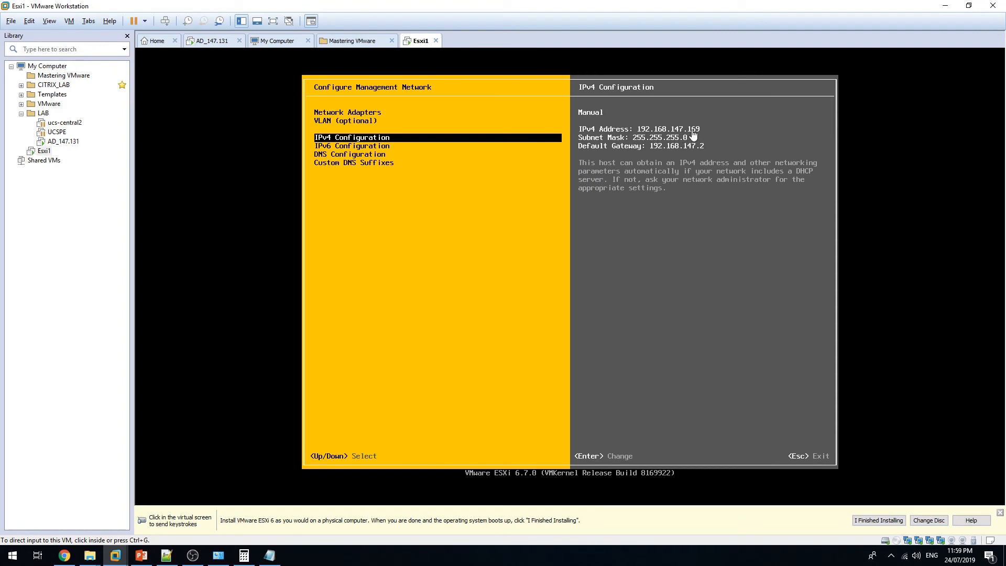
left_click(211, 41)
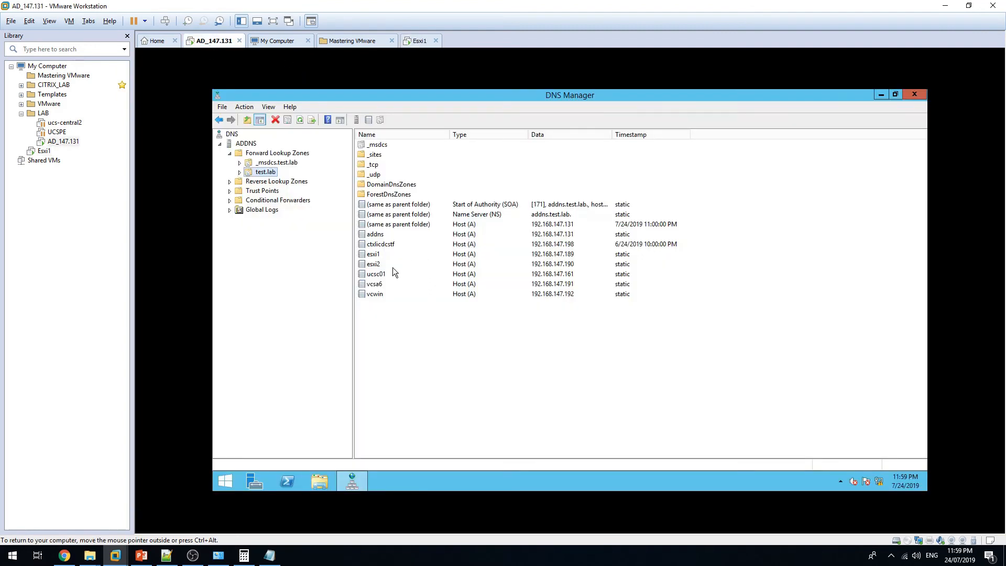
double_click(378, 256)
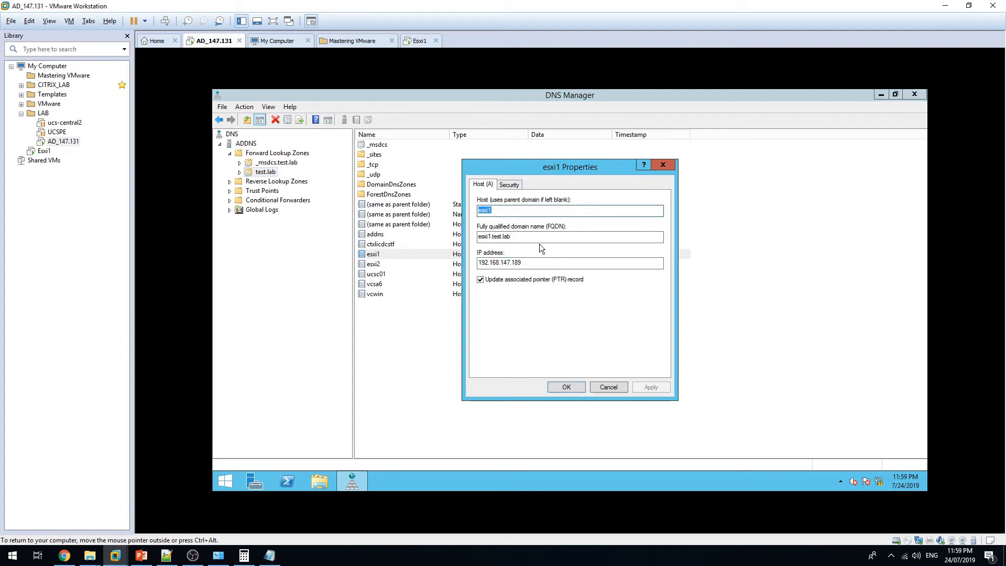
left_click(539, 262)
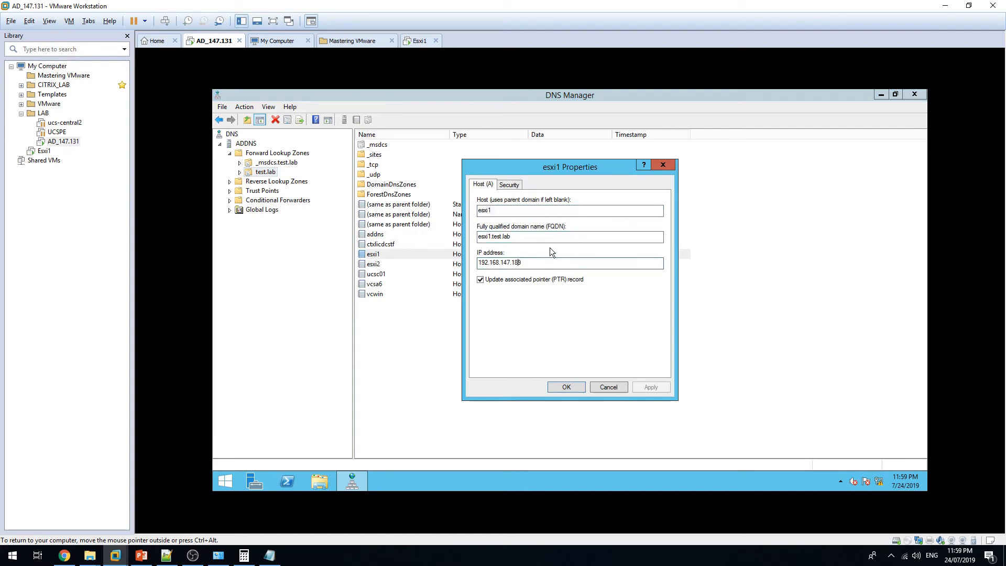
key("BackSpace")
key("BackSpace")
type("69")
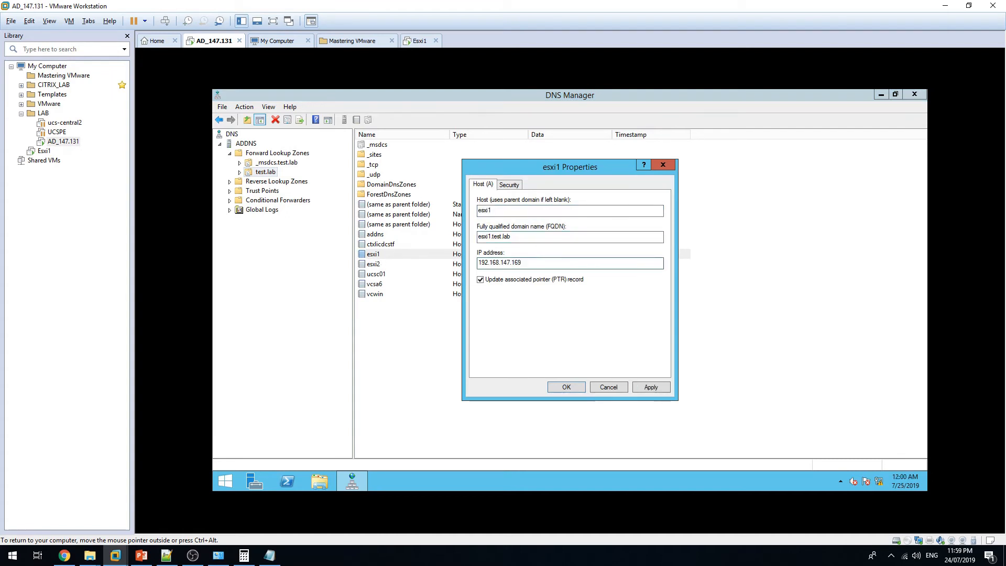
double_click(498, 237)
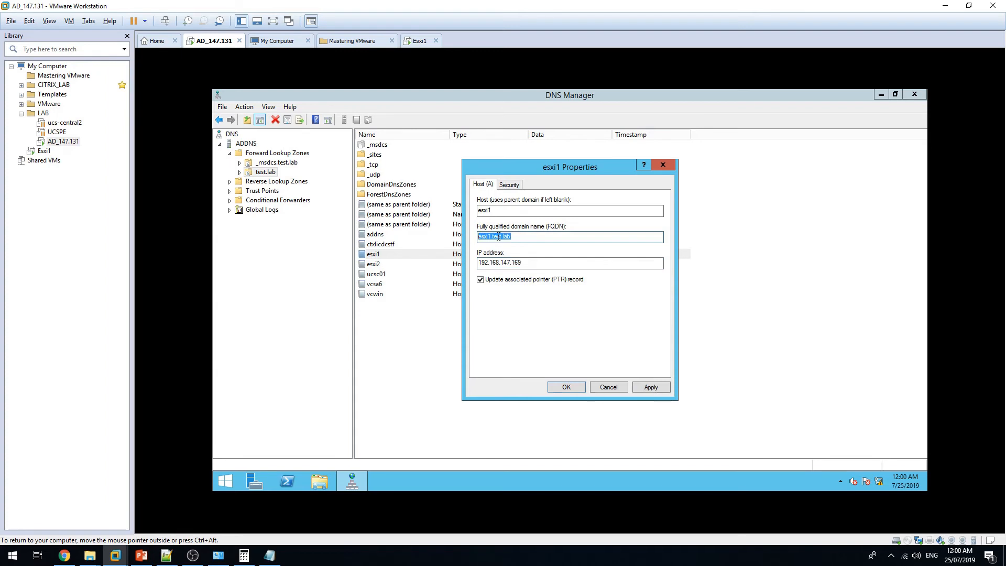
left_click(651, 387)
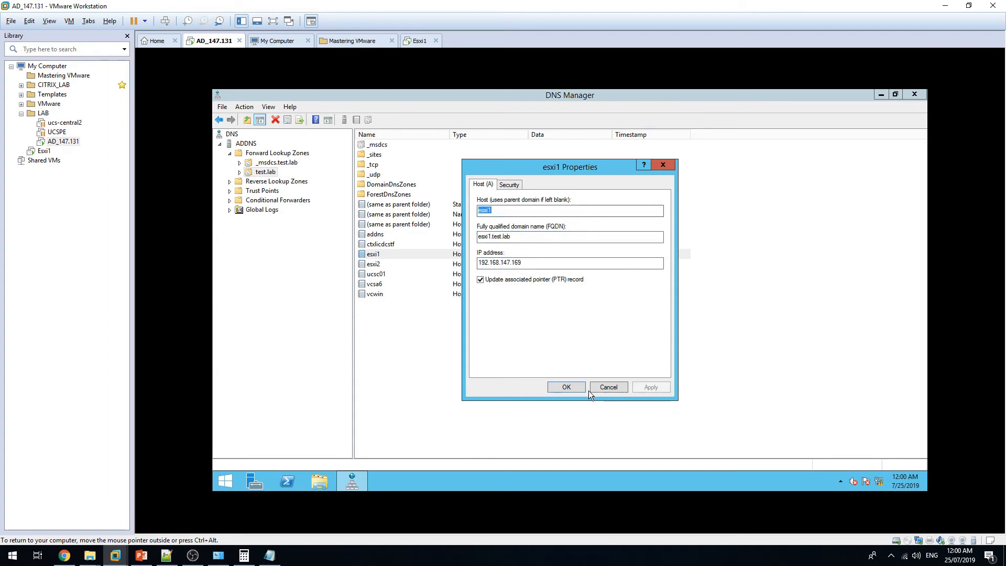
left_click(566, 387)
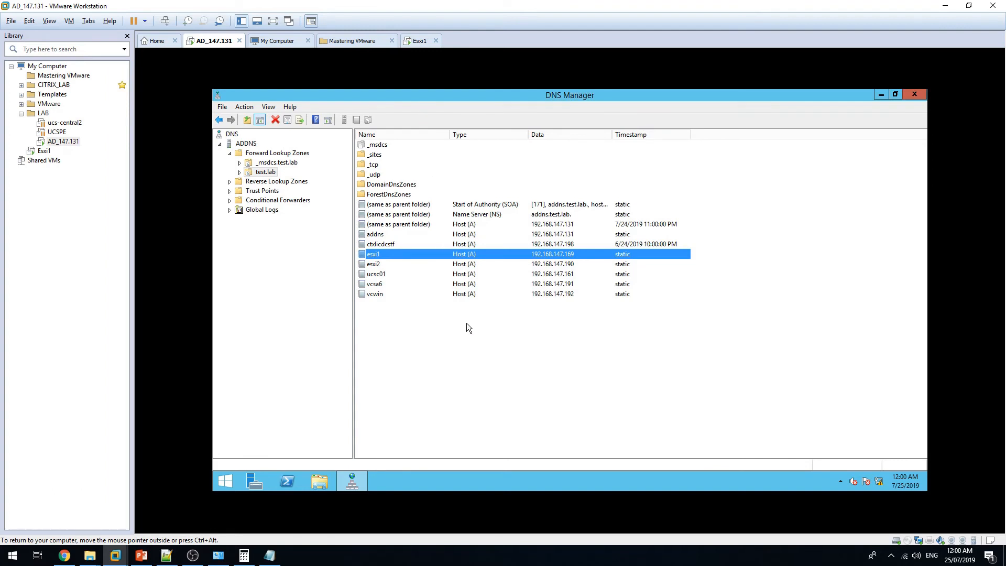
- Return to the Esxi1 virtual machine and review its static IPv4 configuration, keeping the settings as they are
left_click(419, 41)
left_click(496, 203)
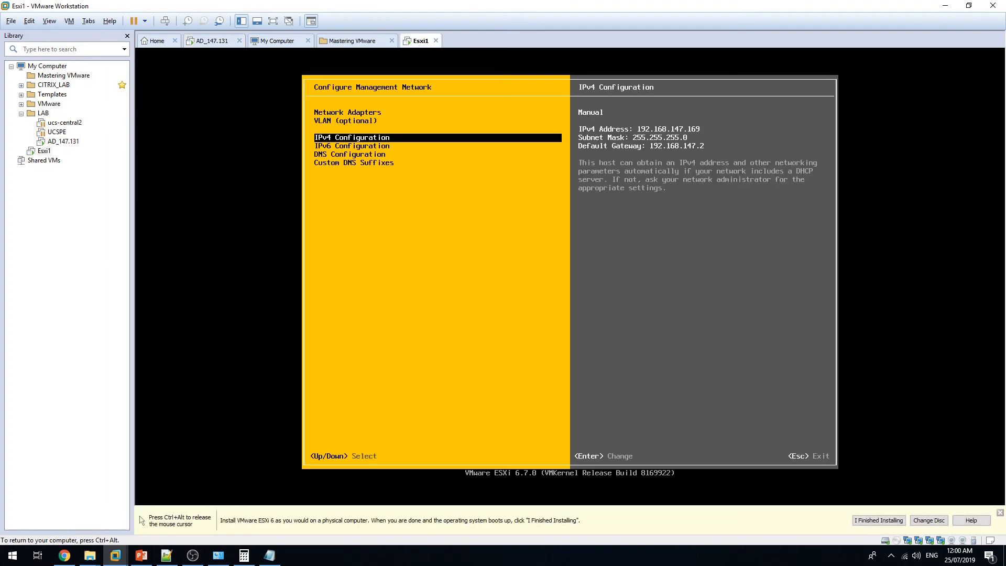
key("Return")
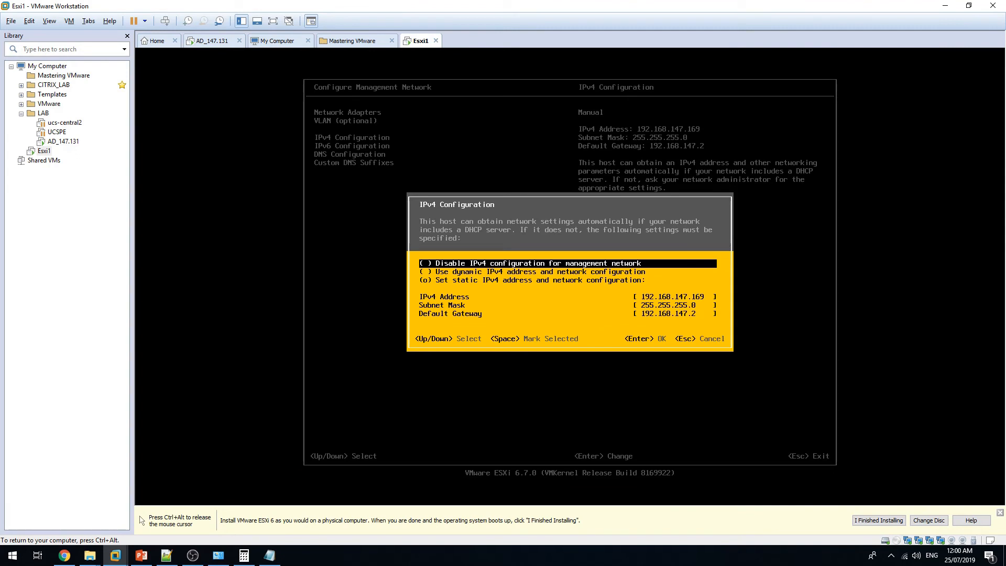
key("Down")
key("Down")
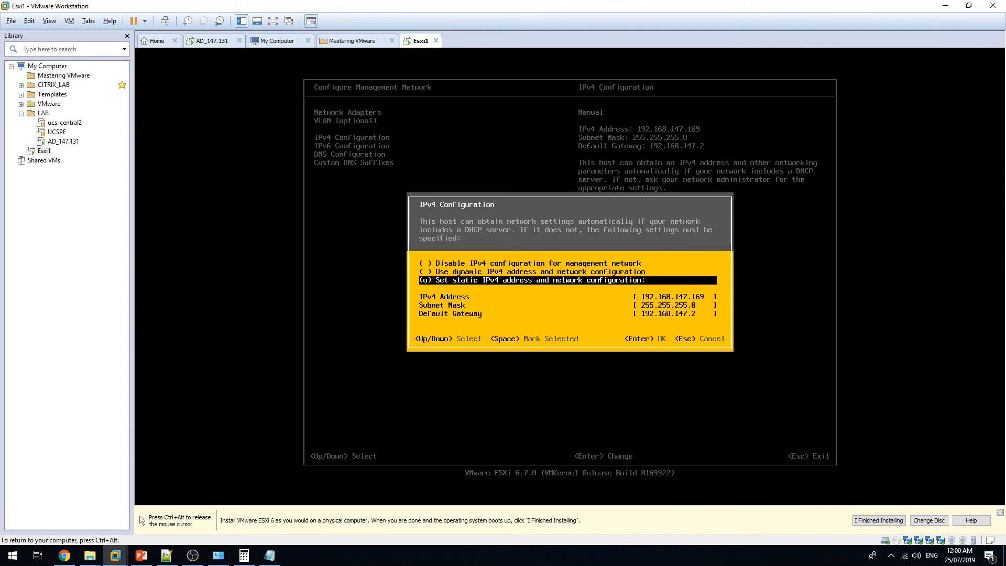
key("Return")
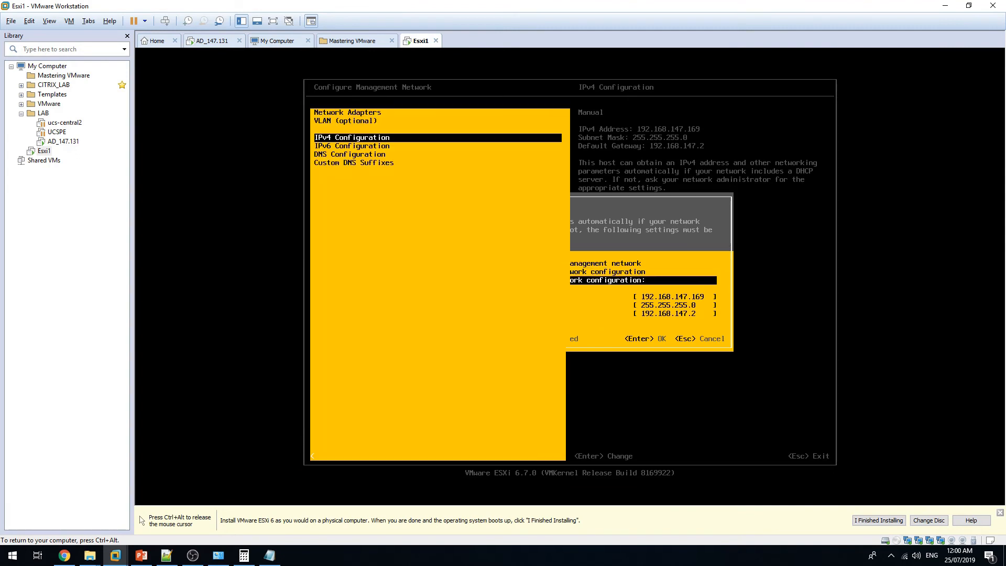
- Set the hostname in the DNS configuration to the fully qualified name esxi1.test.lab
key("Down")
key("Down")
key("Return")
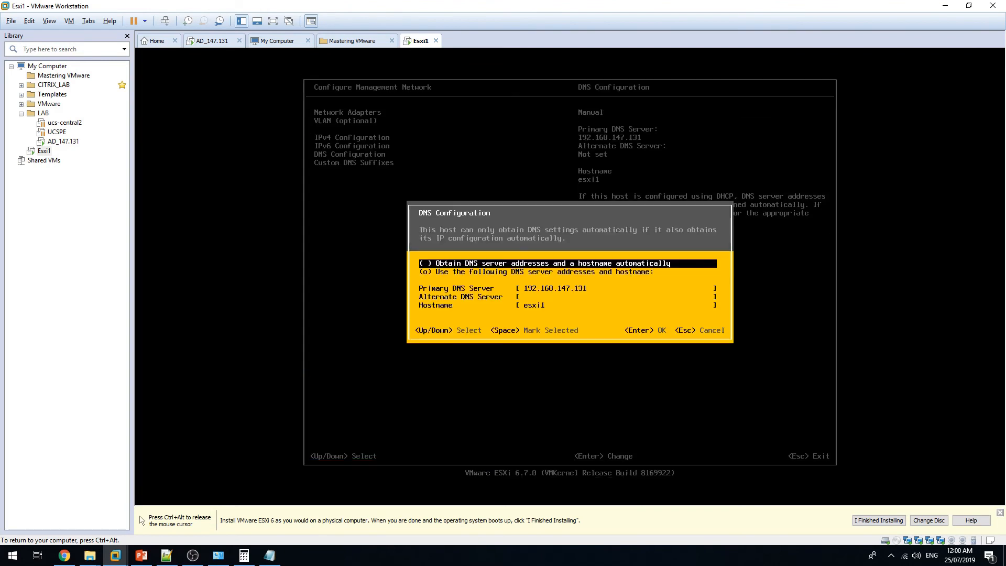
key("Down")
key("Down")
key("Down")
key("Down")
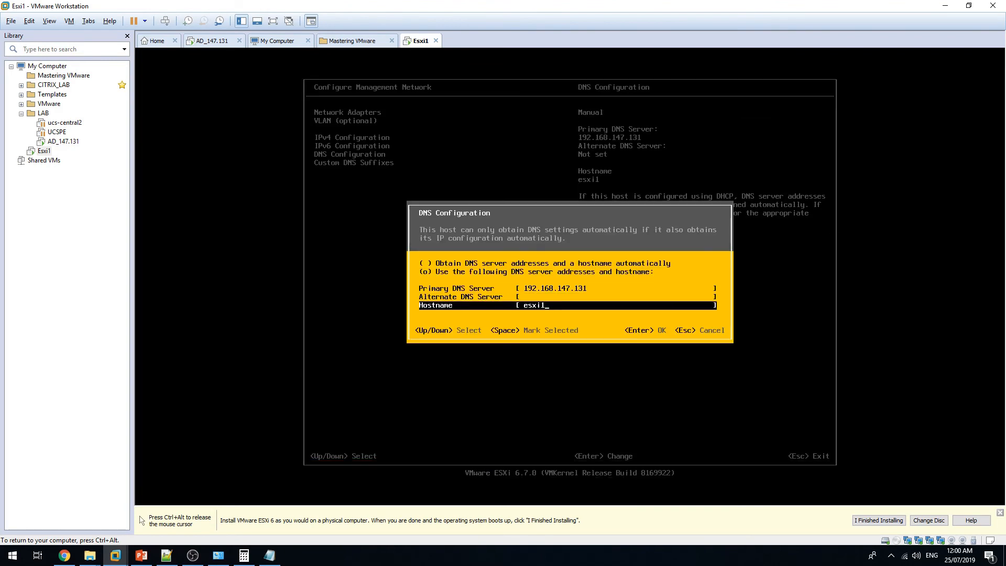
type(".test.lab")
key("Return")
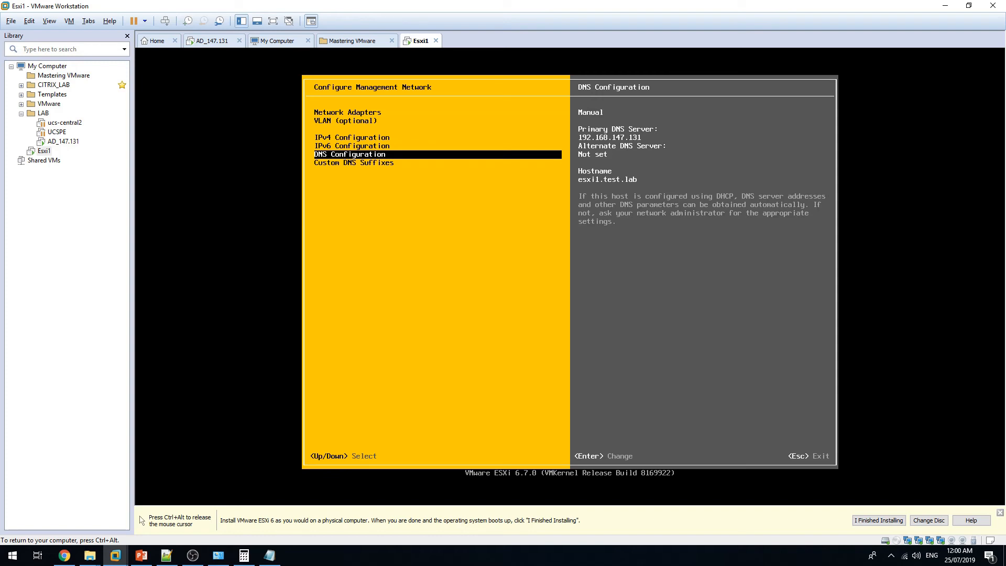
- Leave the management network settings, applying the changes and restarting the management network
key("Escape")
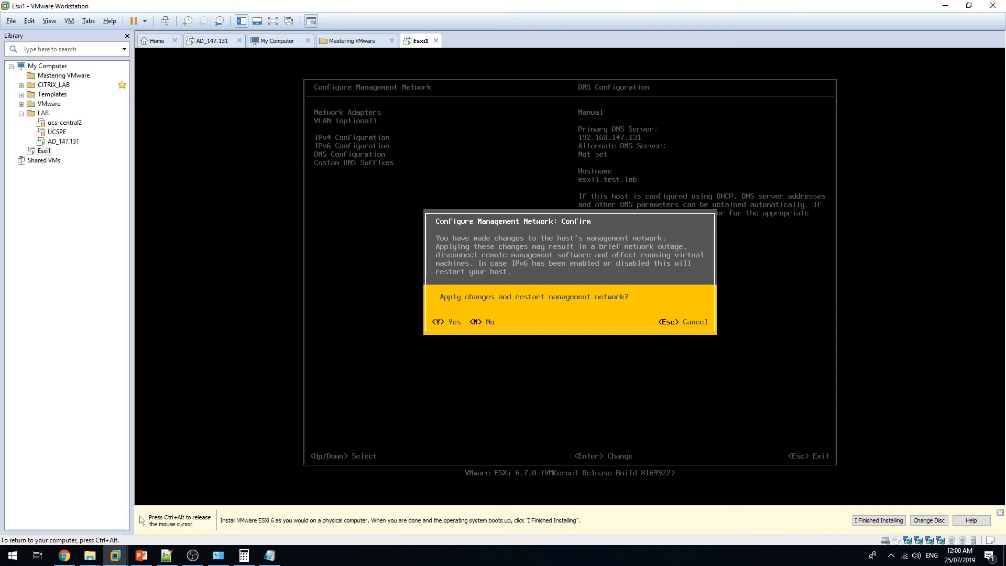
key("Escape")
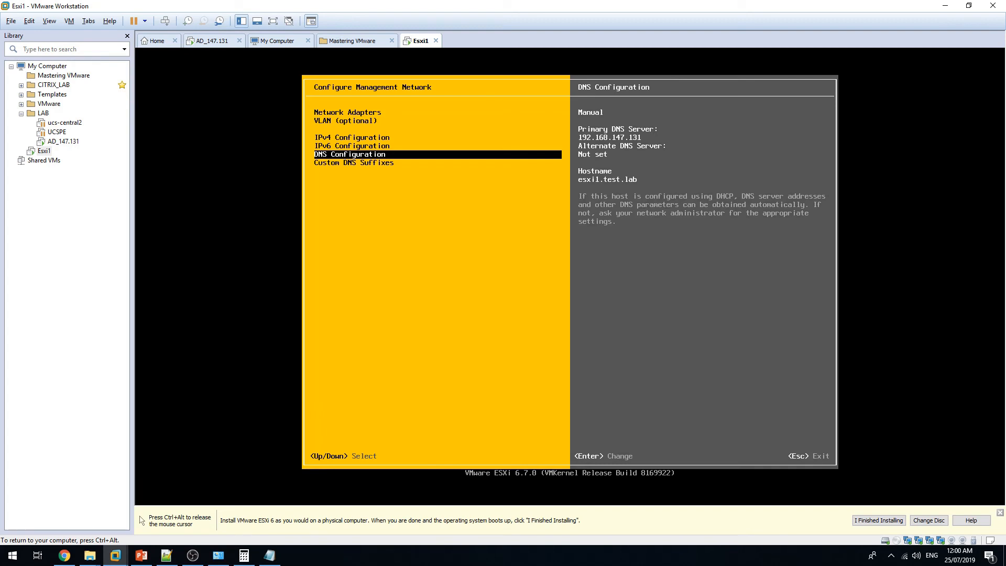
key("Escape")
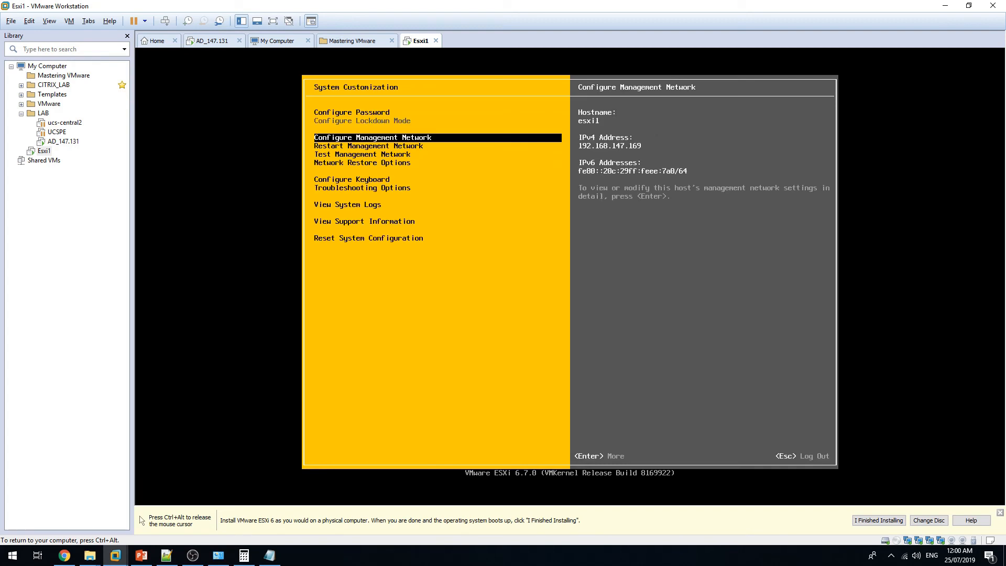
- Run the management network test on 192.168.147.2, 192.168.147.131 and the hostname esxi1.test.lab
key("Down")
key("Up")
key("Down")
key("Down")
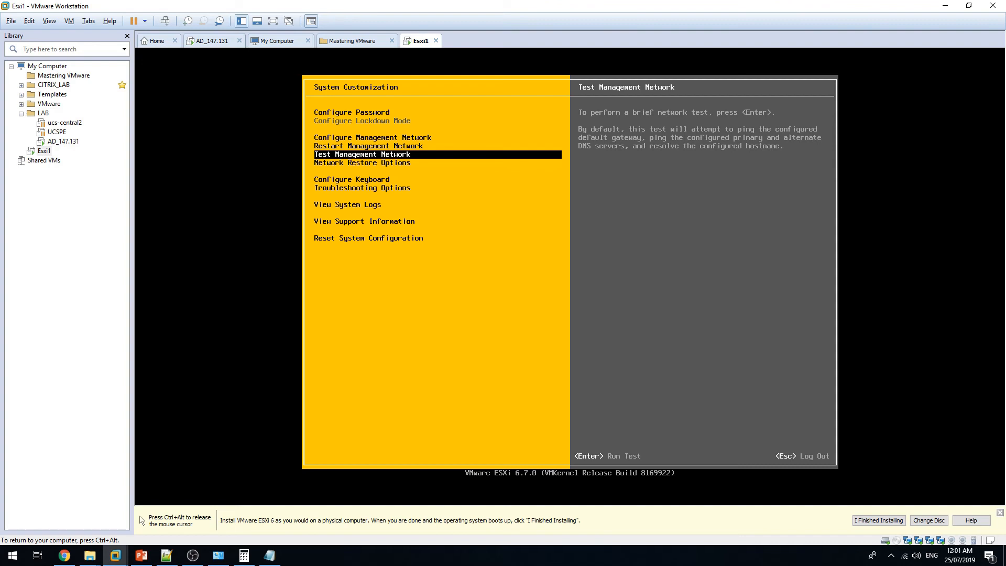
key("Return")
key("Return")
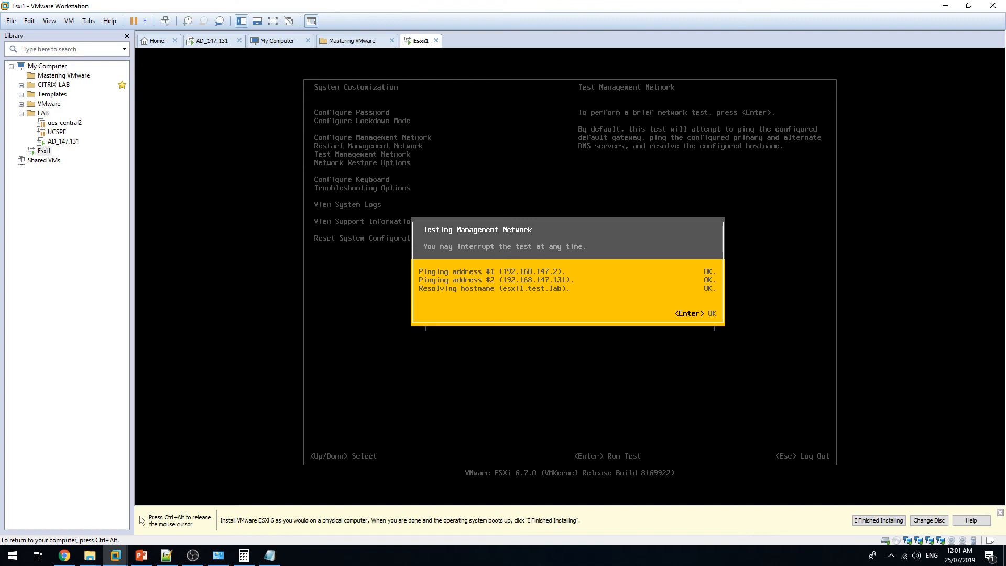
- Close the management network test results and open the Troubleshooting Options of the System Customization screen
key("Return")
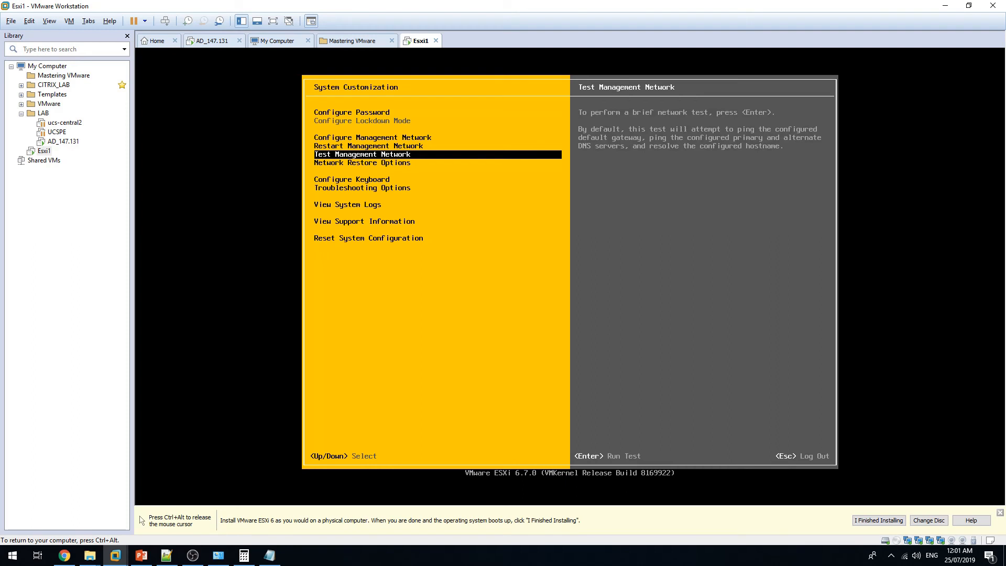
key("Down")
key("Down")
key("Up")
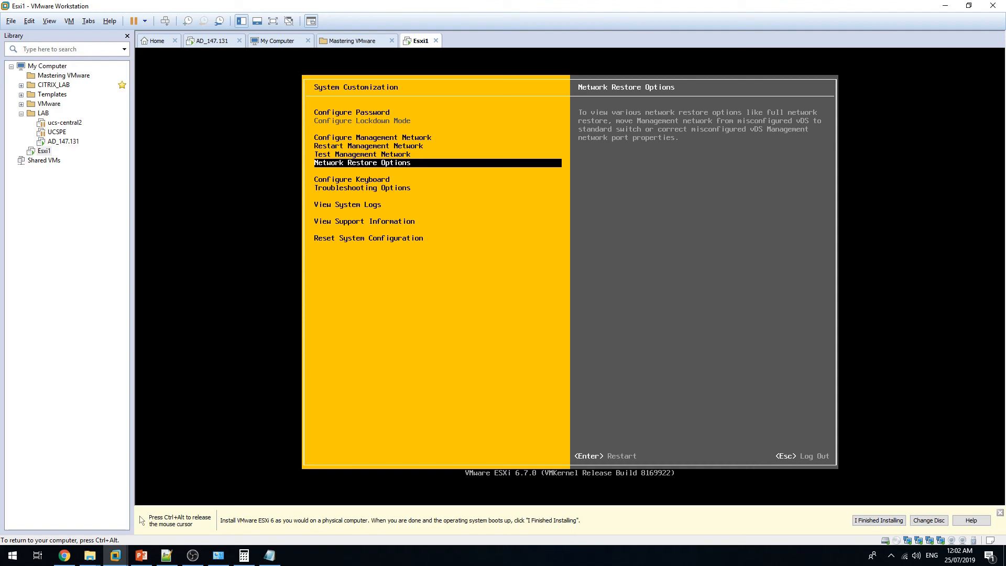
key("Down")
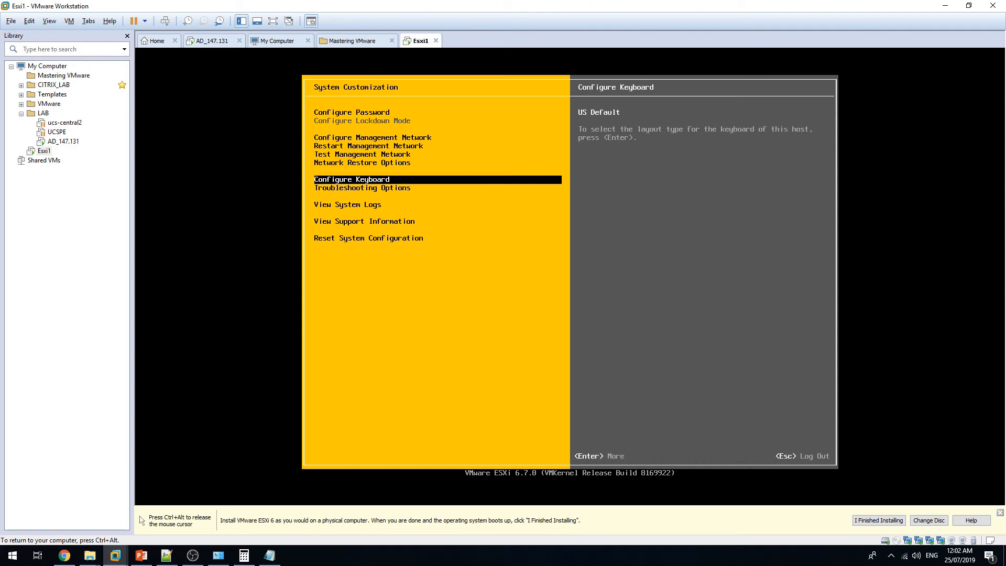
key("Down")
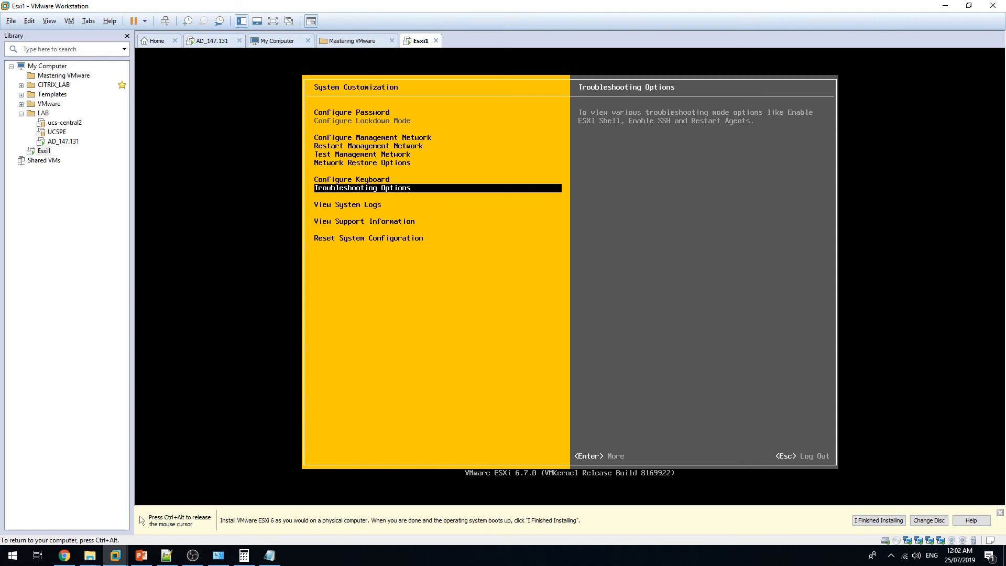
key("Return")
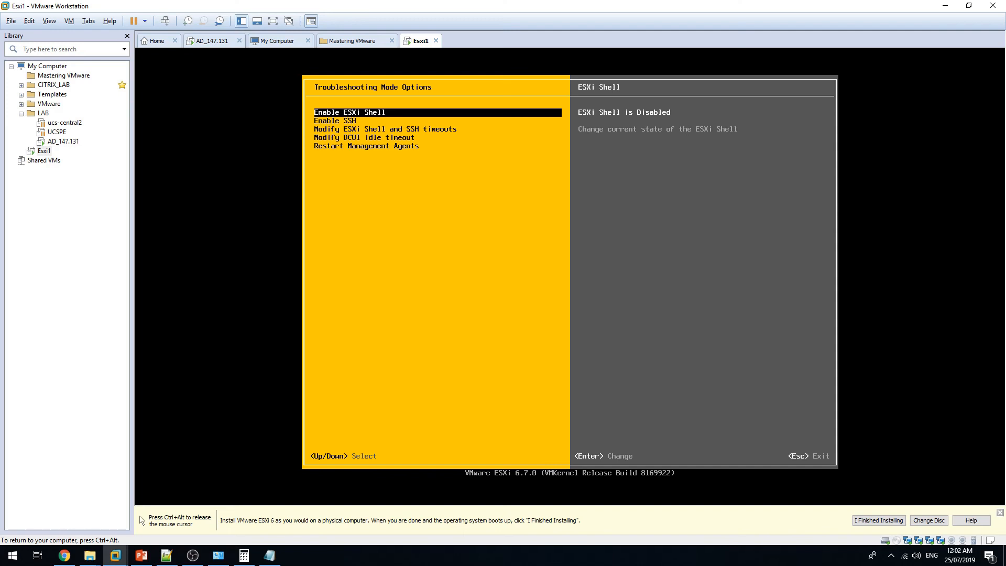
- Check the local shell console, return to the troubleshooting options and enable the ESXi Shell
key("alt+F1")
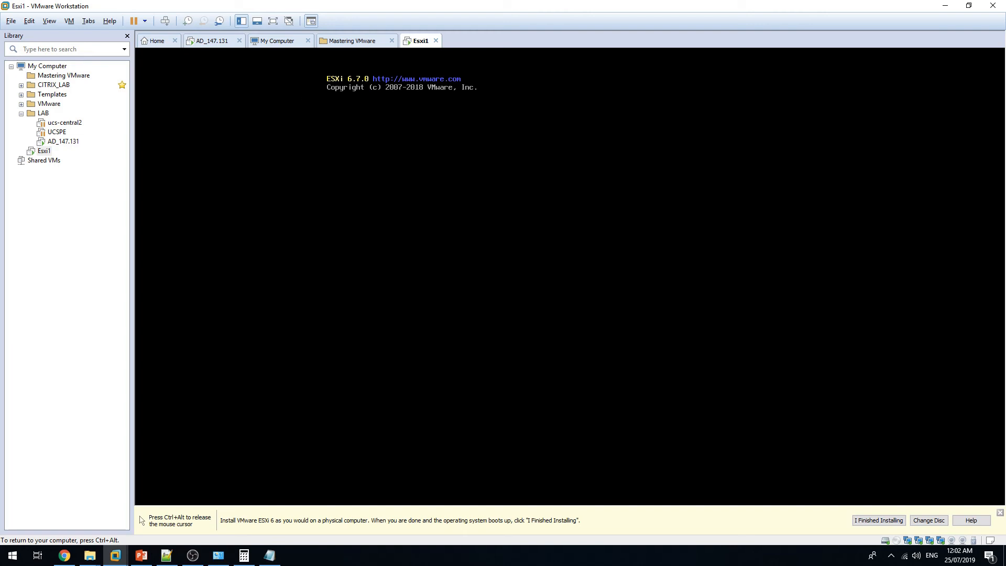
key("alt+F2")
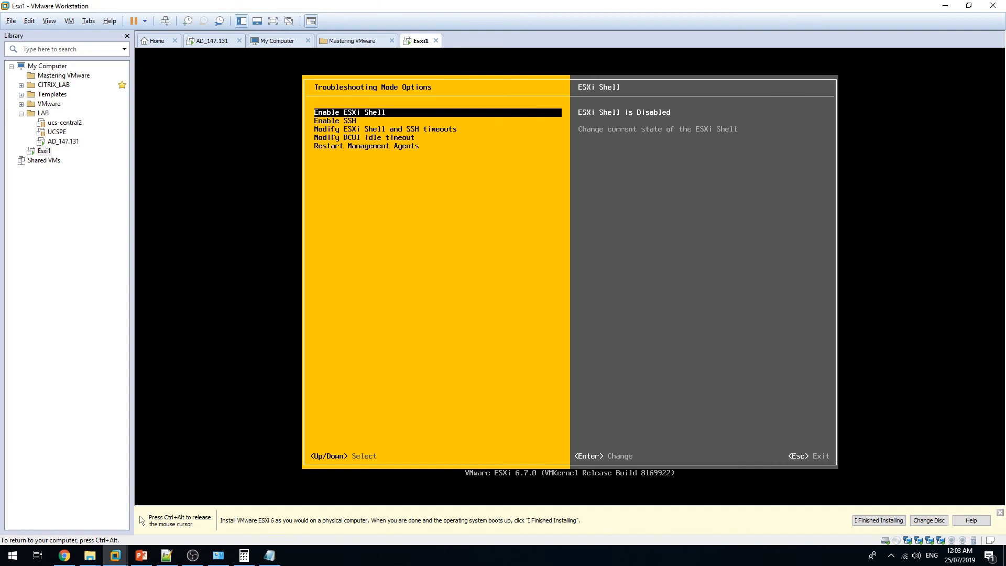
key("Return")
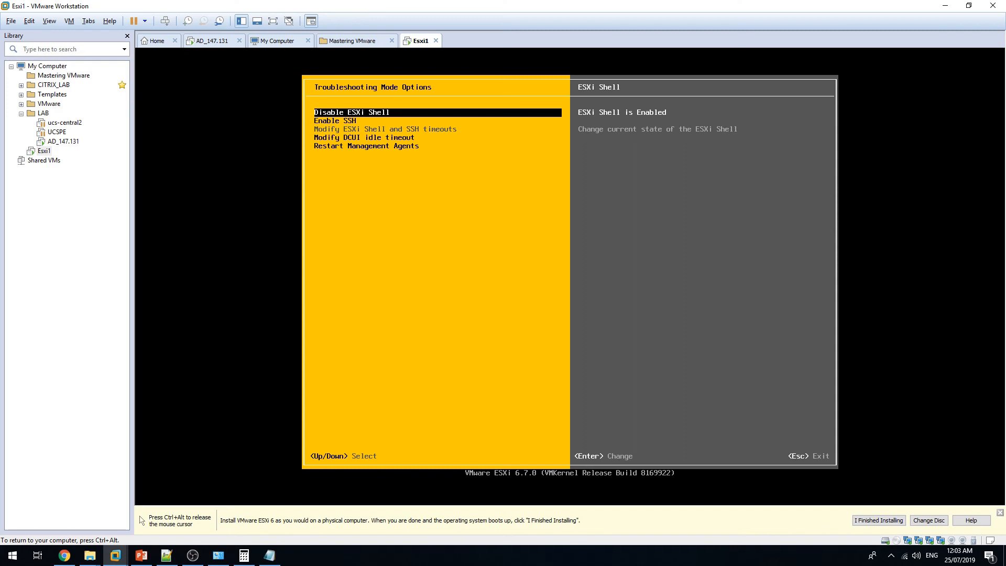
- Log in to the local ESXi Shell console as root with the account password, exit the session and return to the troubleshooting options
key("alt+F1")
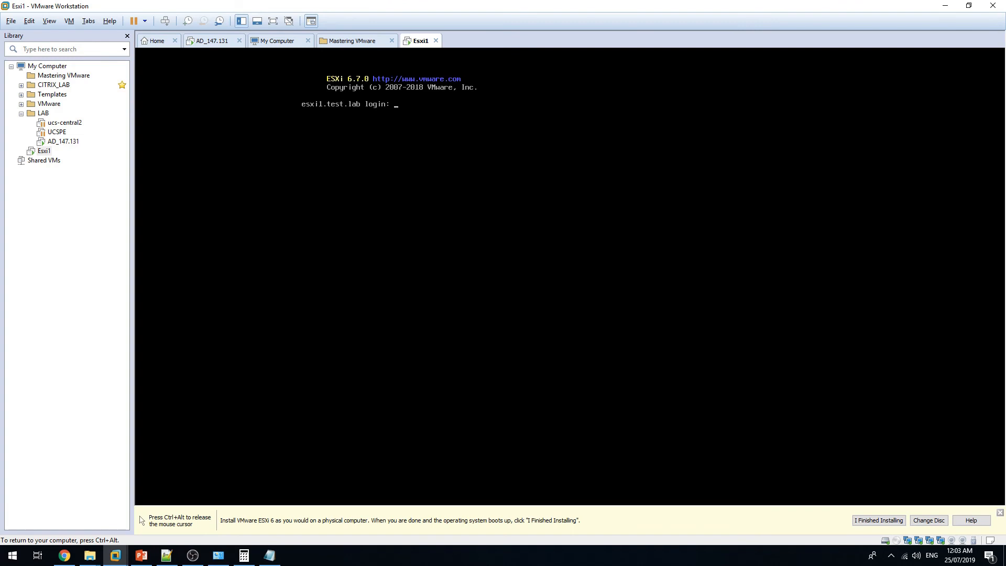
type("root")
key("Return")
key("Return")
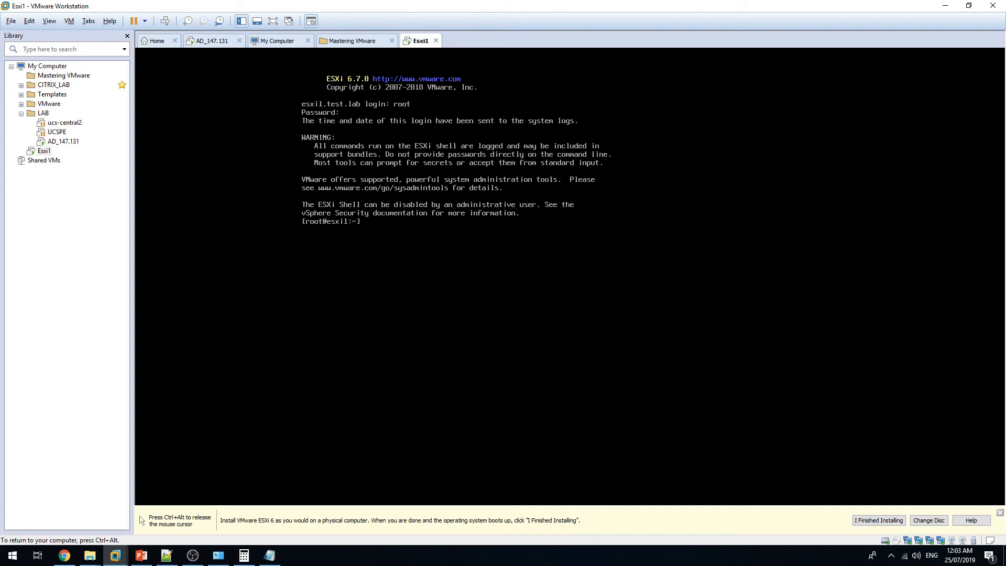
type("exit")
key("Return")
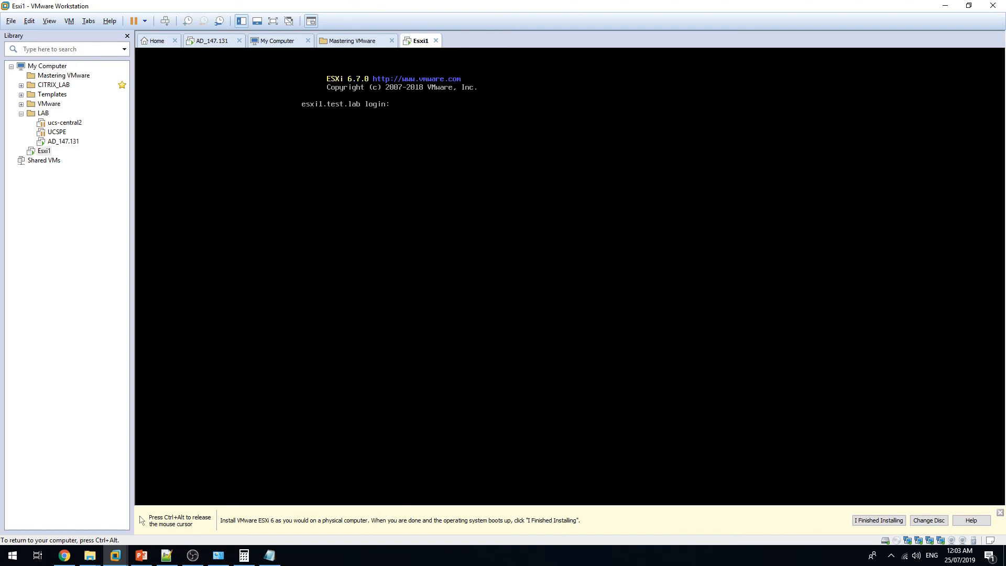
key("alt+F2")
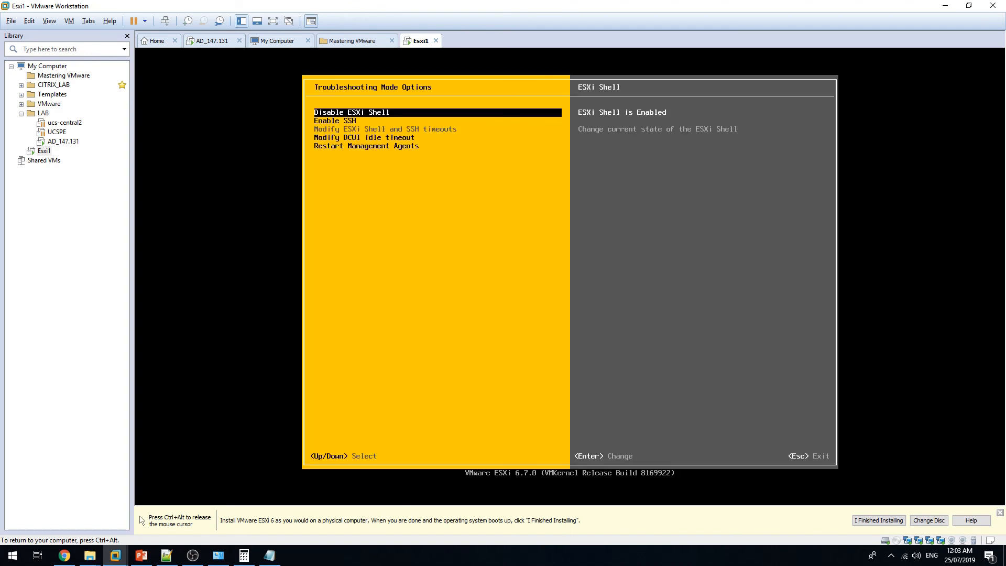
- Enable SSH, and switch both the ESXi Shell and SSH back to disabled
key("Down")
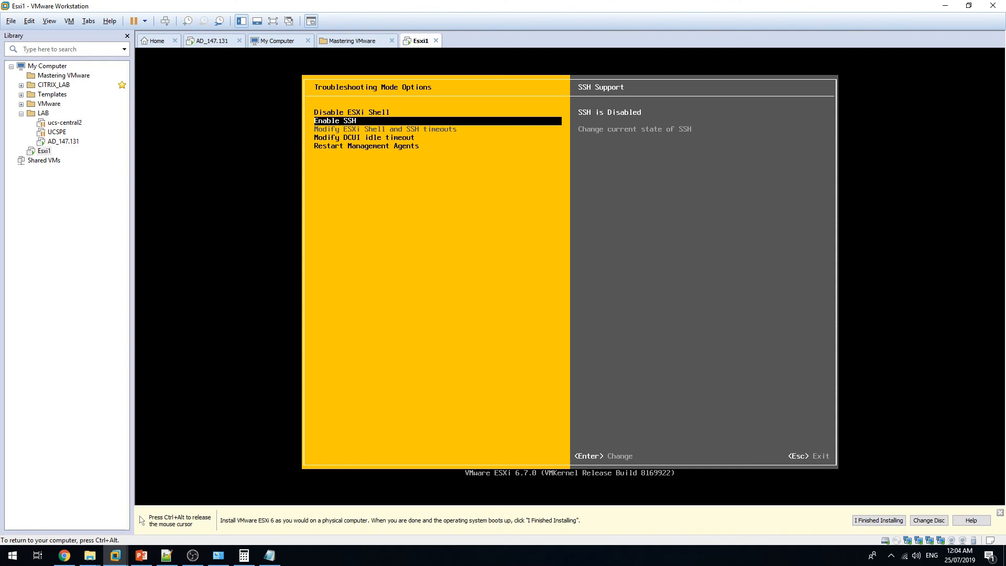
key("Return")
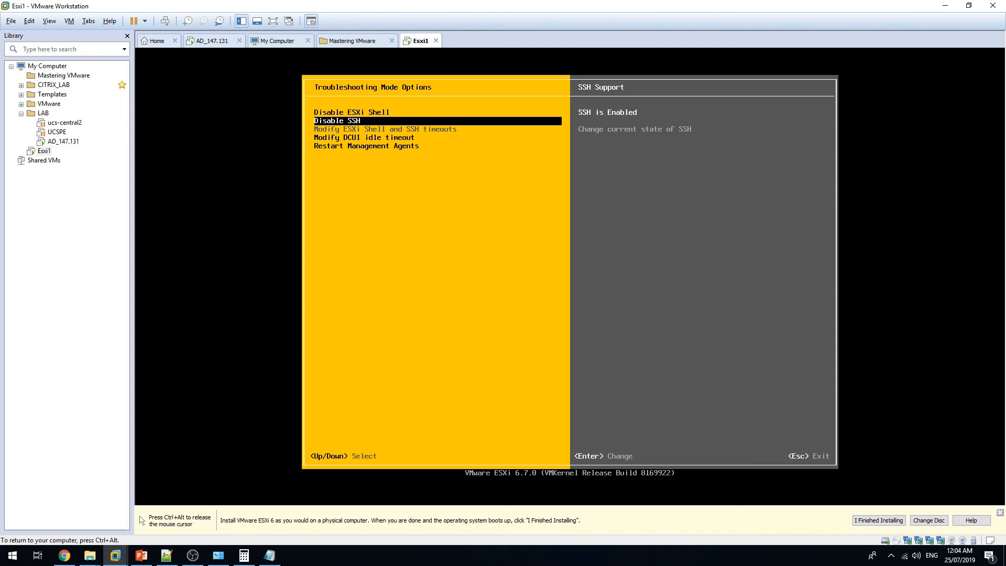
key("Up")
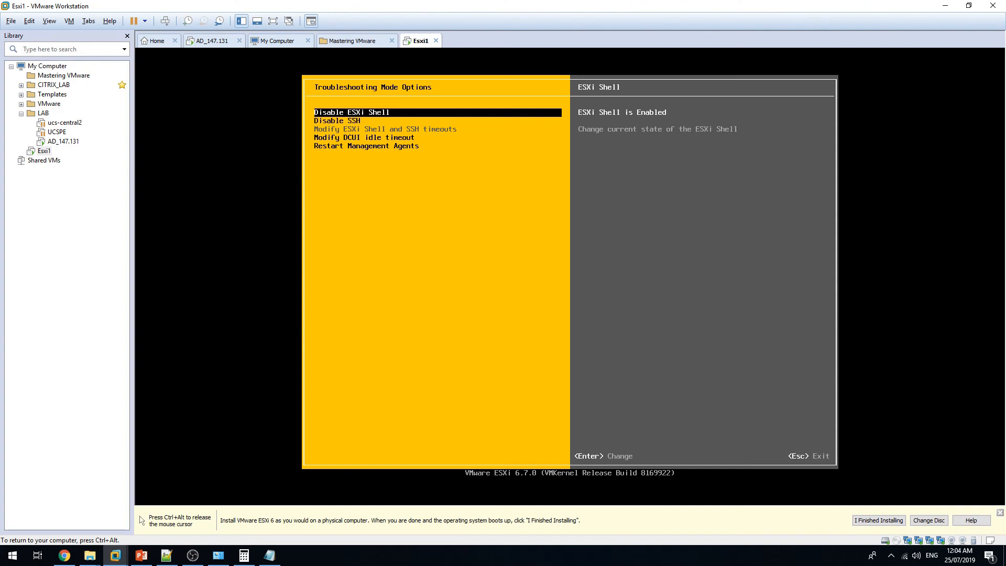
key("Return")
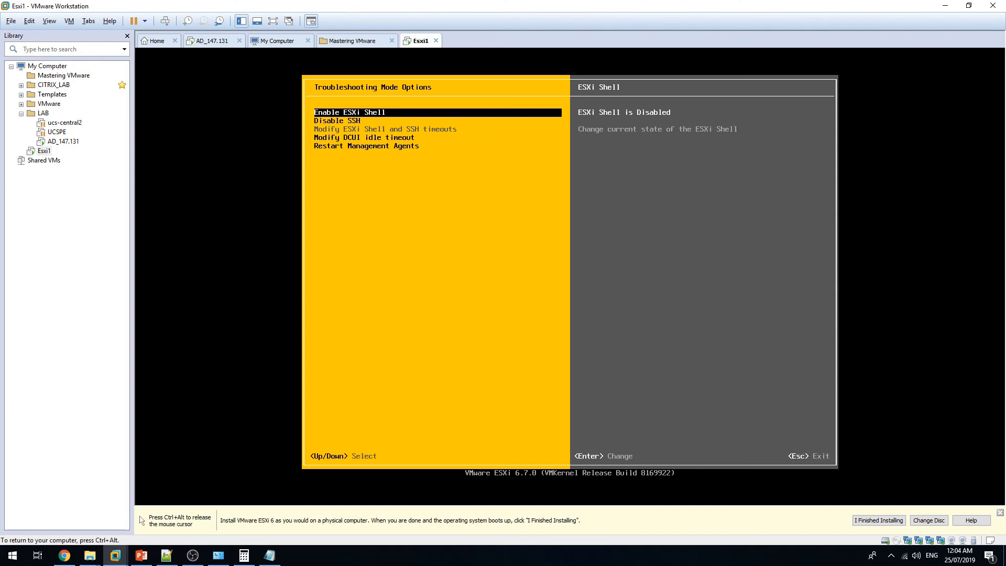
key("Down")
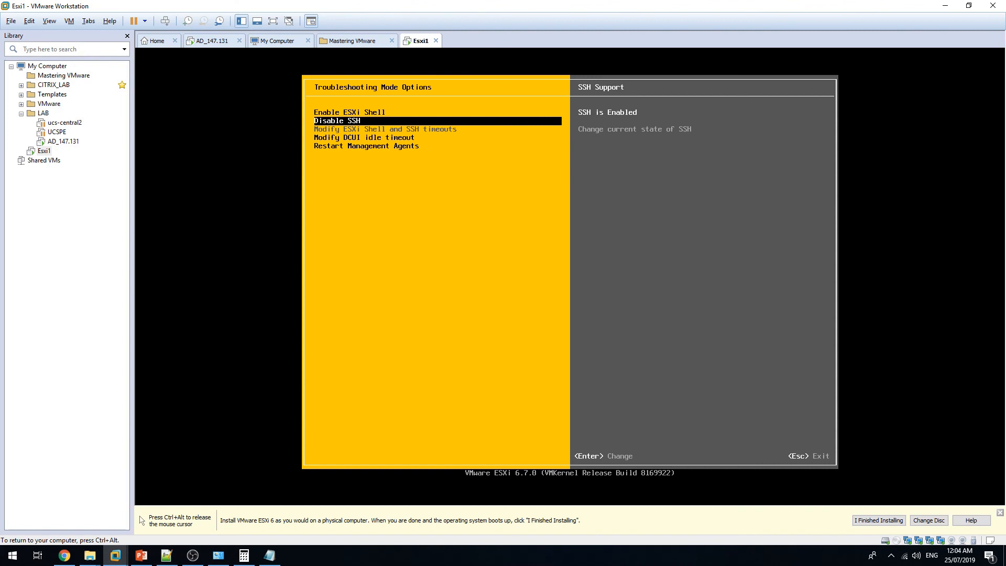
key("Return")
- Open the DCUI idle timeout setting and accept it without changing the value
key("Down")
key("Down")
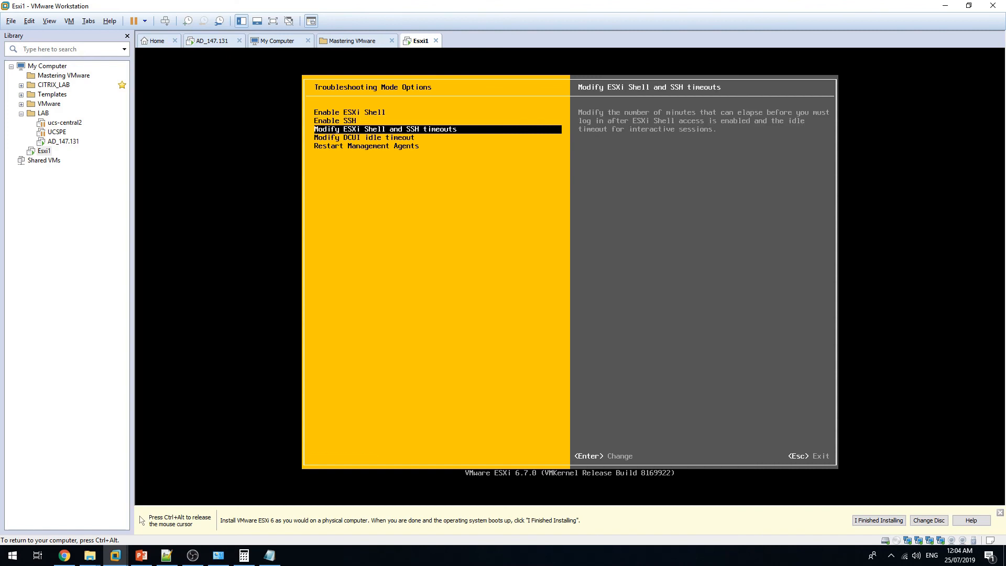
key("Return")
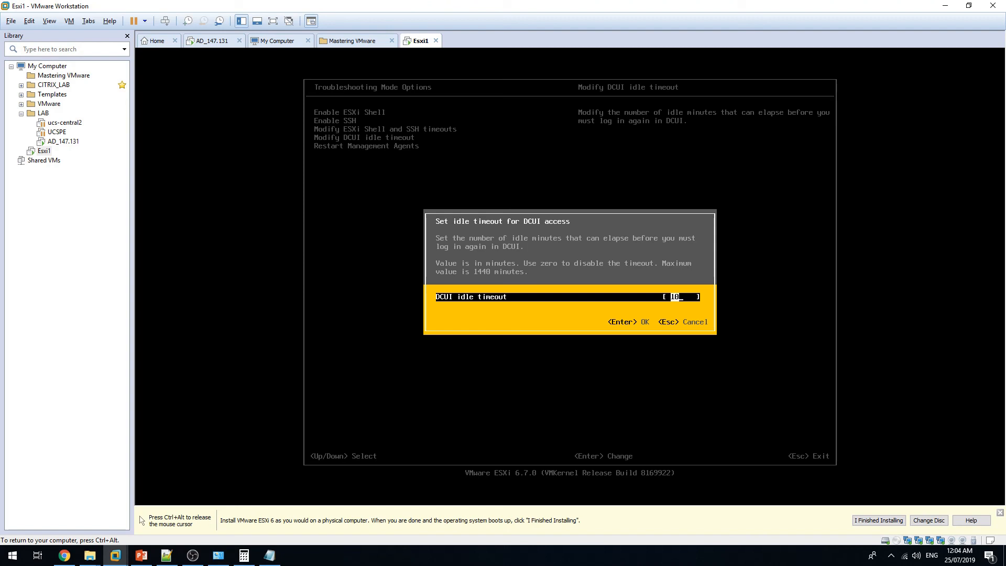
key("Return")
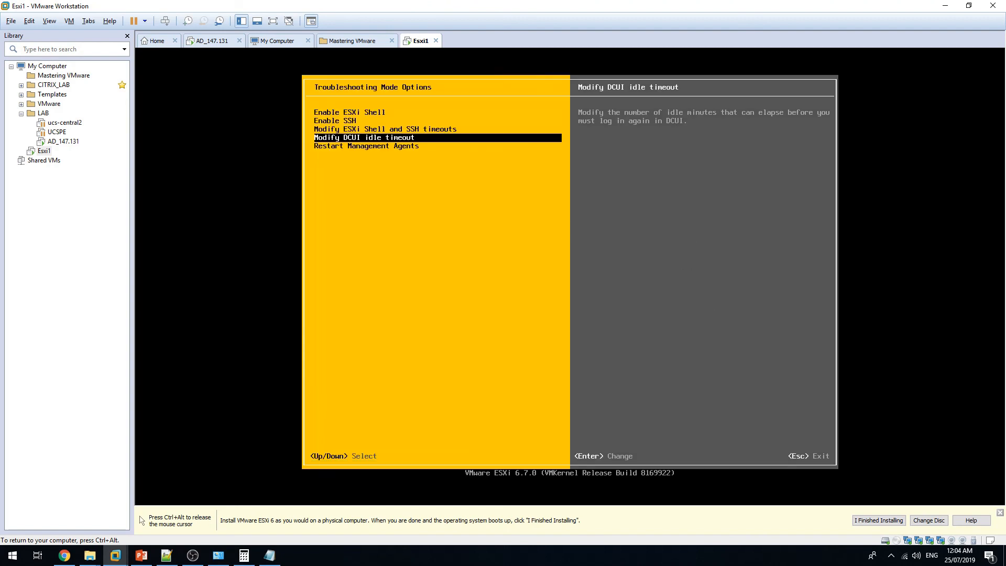
- Review the shell, SSH, timeout and management agent restart options, and leave the troubleshooting options without changes
key("Down")
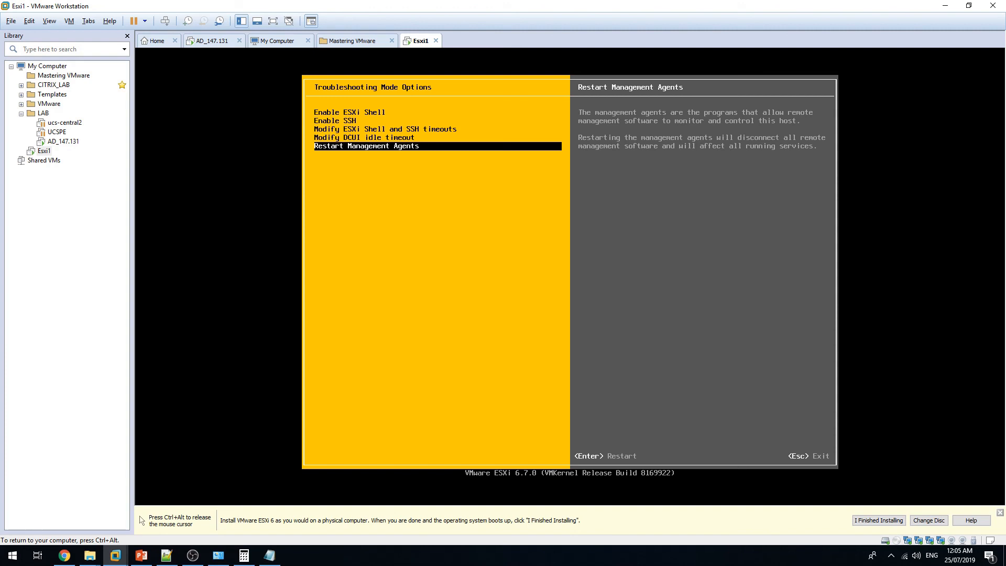
key("Up")
key("Up")
key("Up")
key("Up")
key("Down")
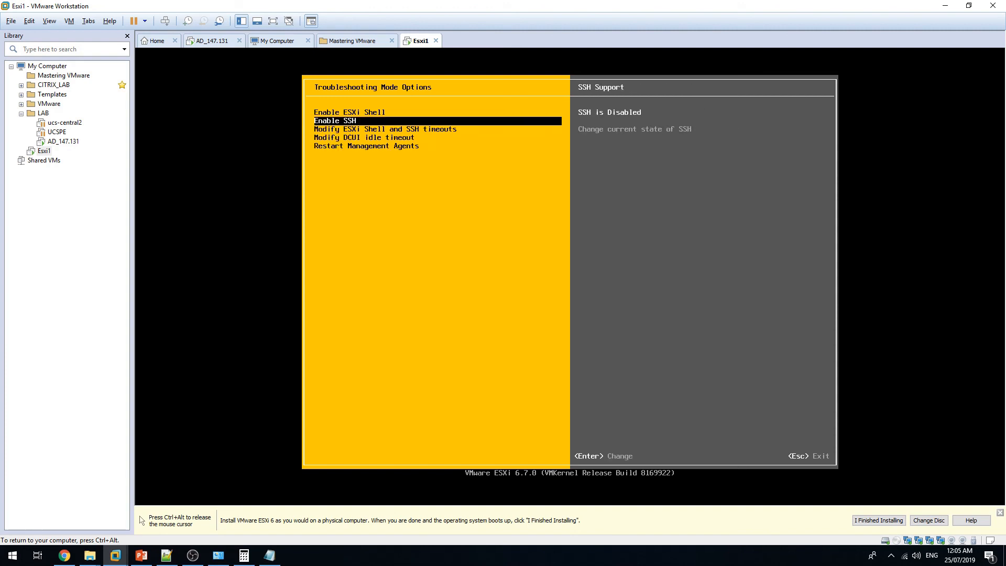
key("Down")
key("Down")
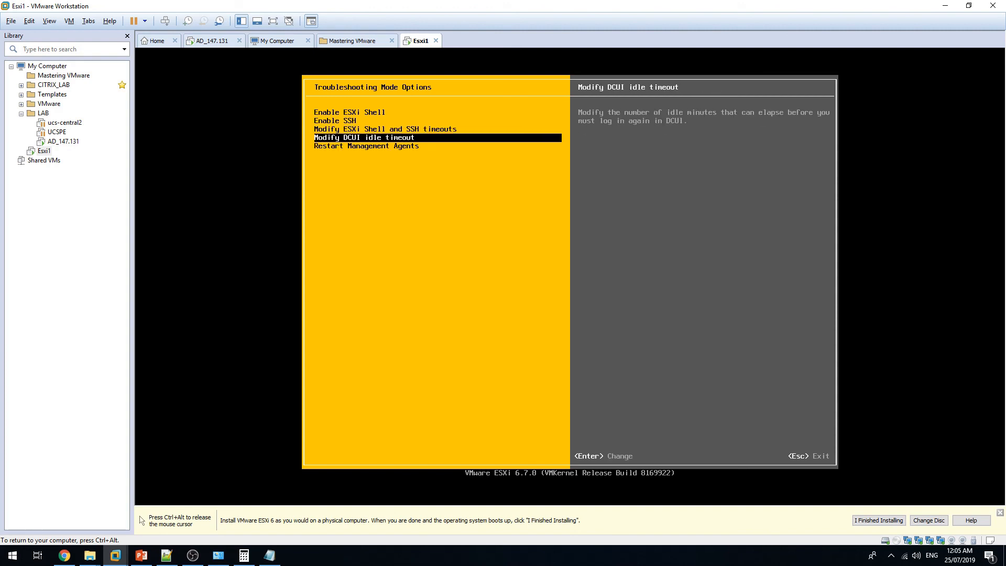
key("Down")
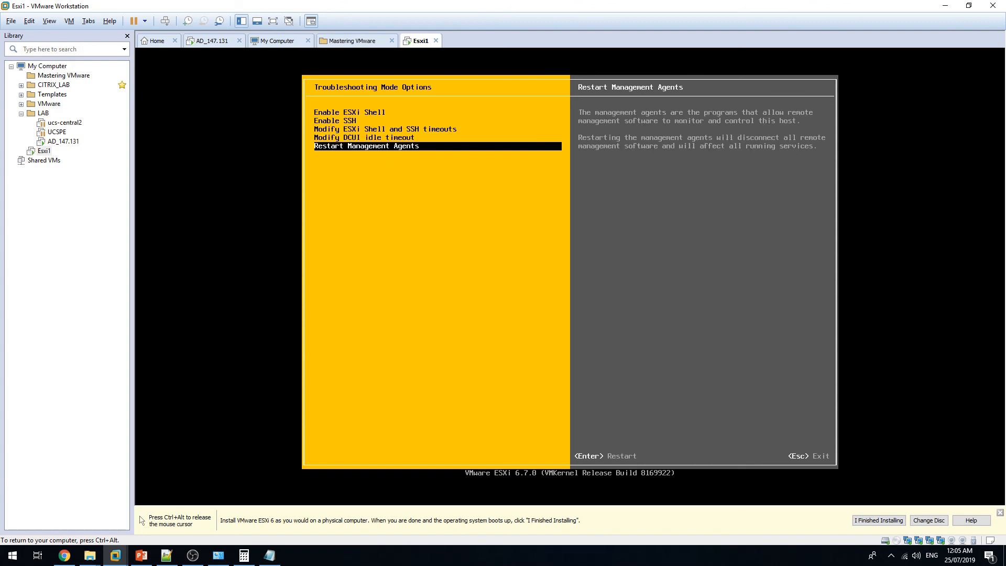
key("Escape")
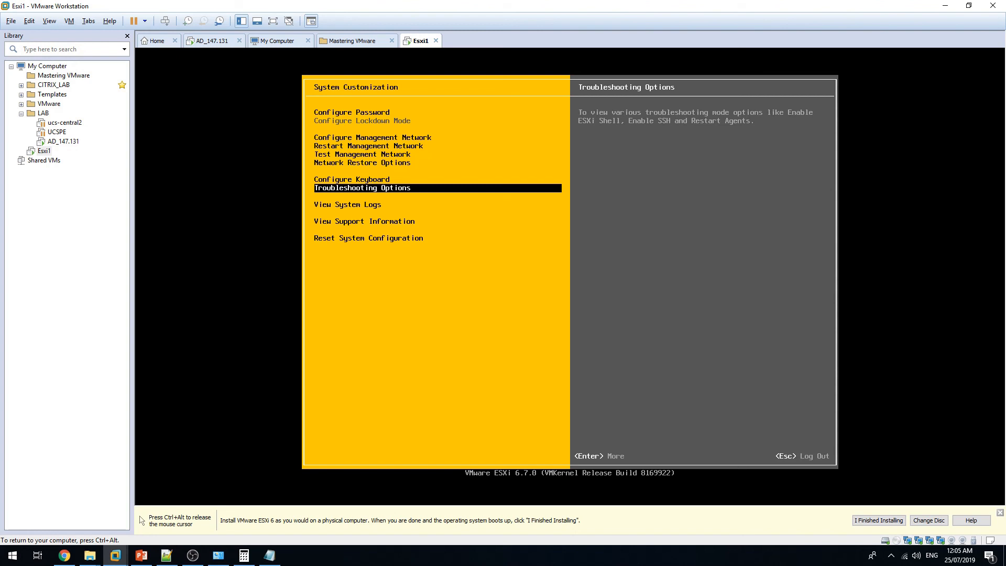
- View the Syslog under the system logs and return to the System Customization screen
key("Down")
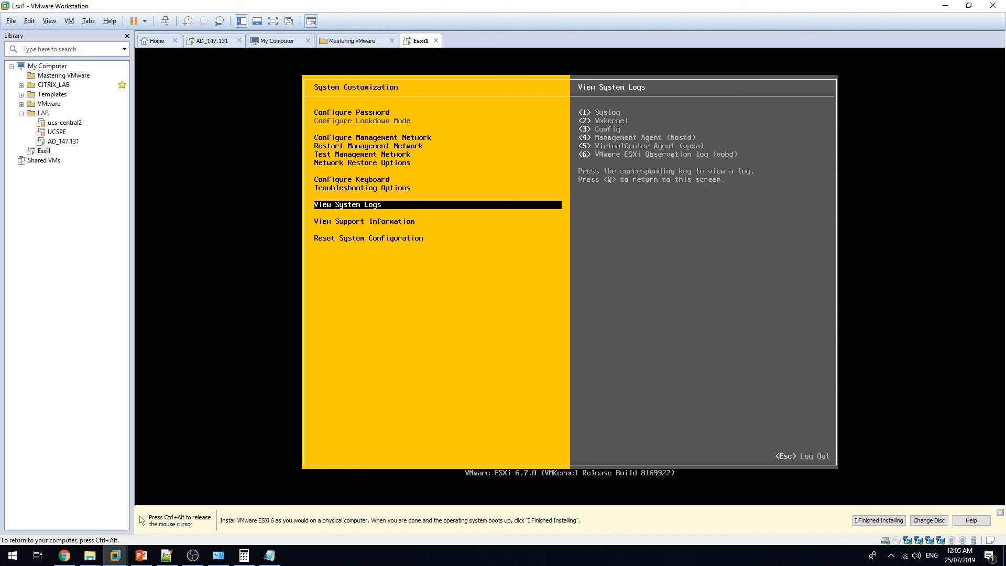
key("1")
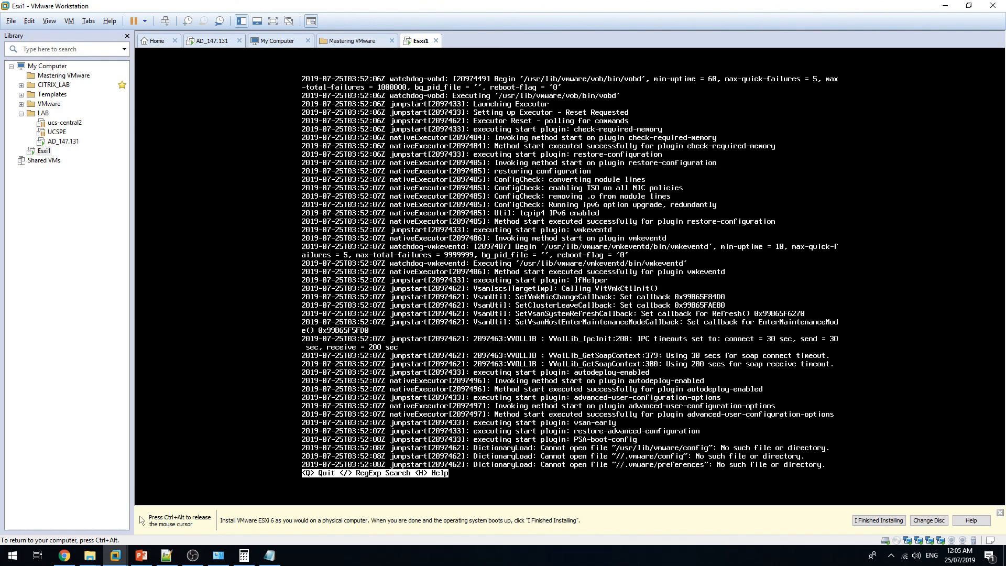
key("q")
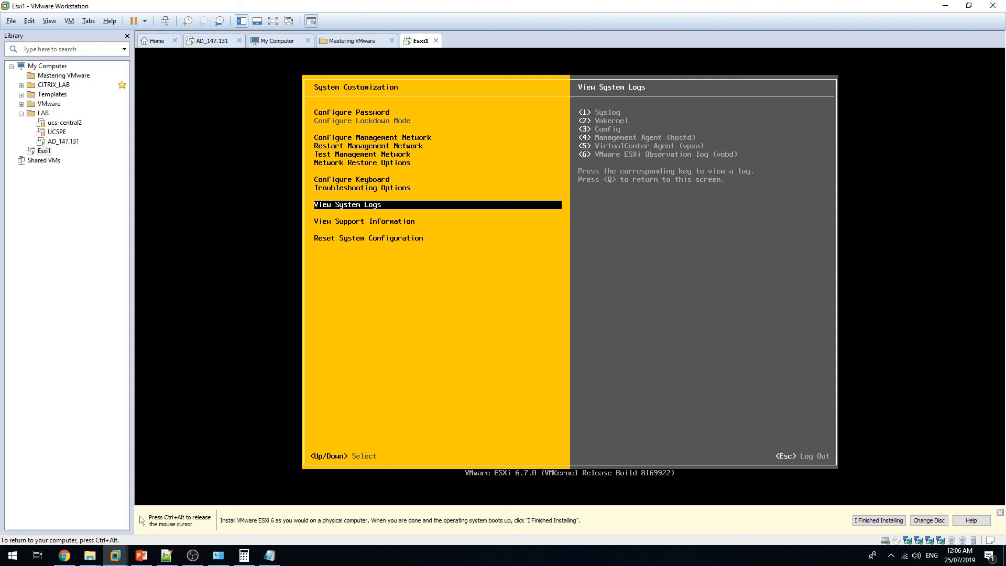
- Review the support information and the Reset System Configuration description, and log out of the System Customization screen
key("Down")
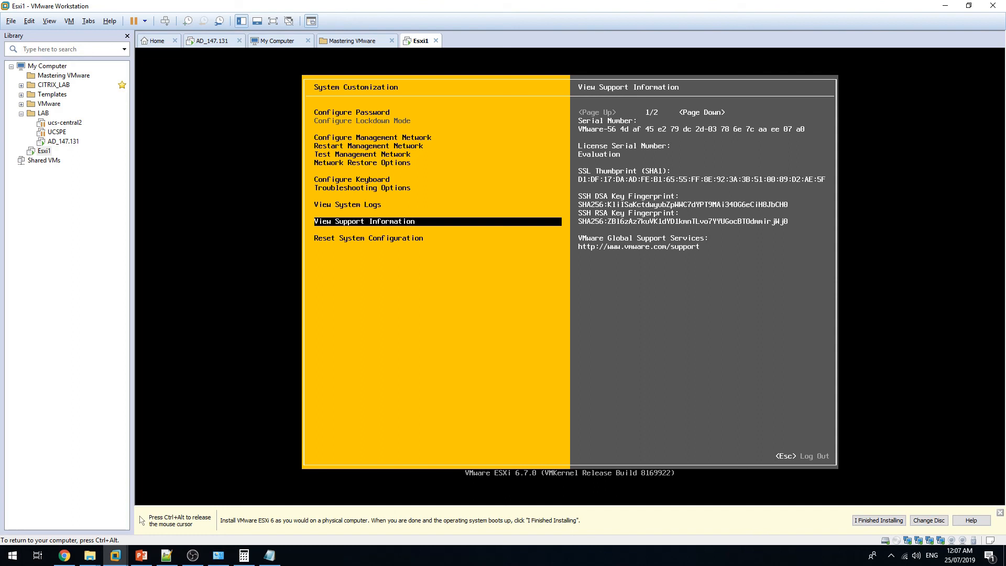
key("Down")
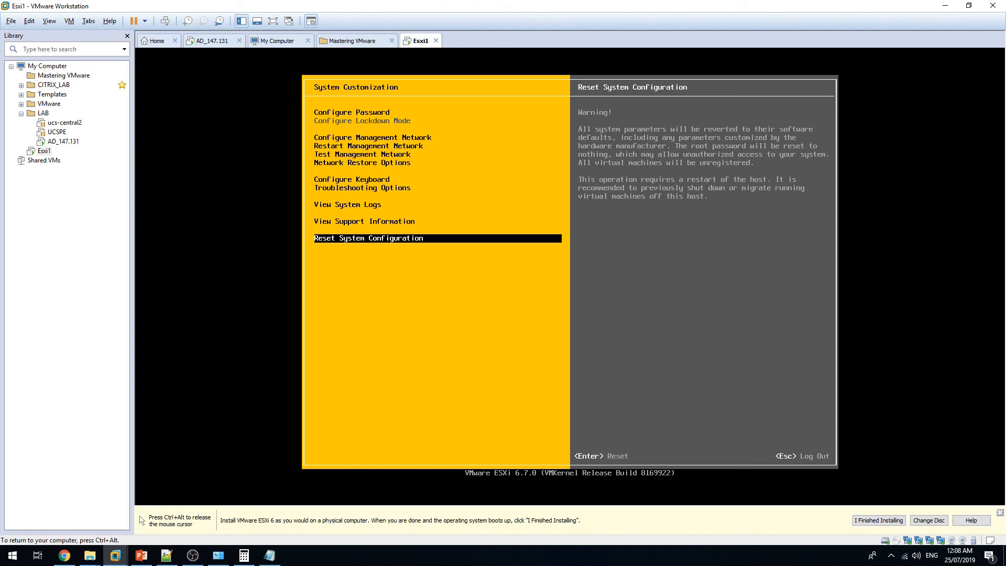
key("Escape")
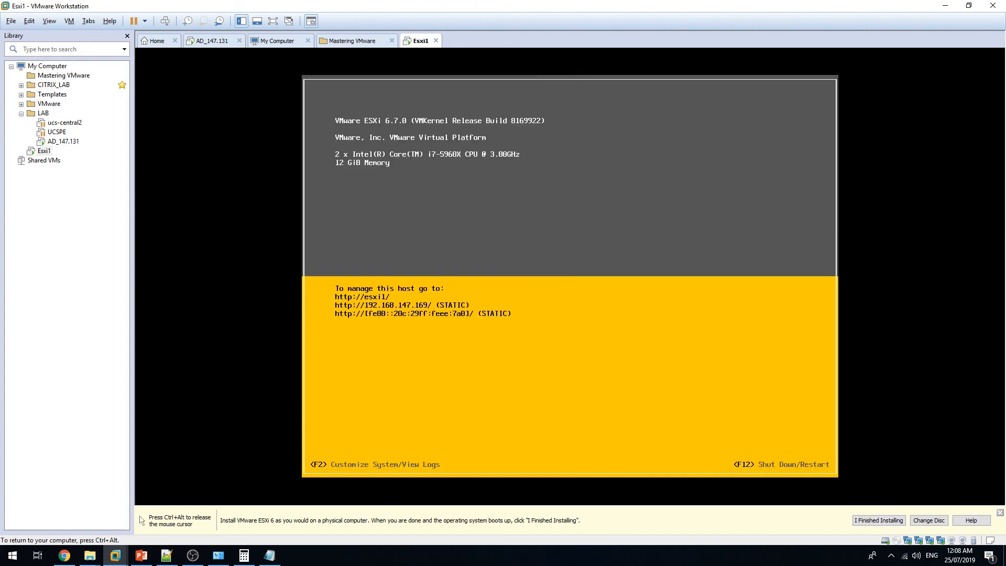
key("ctrl+alt")
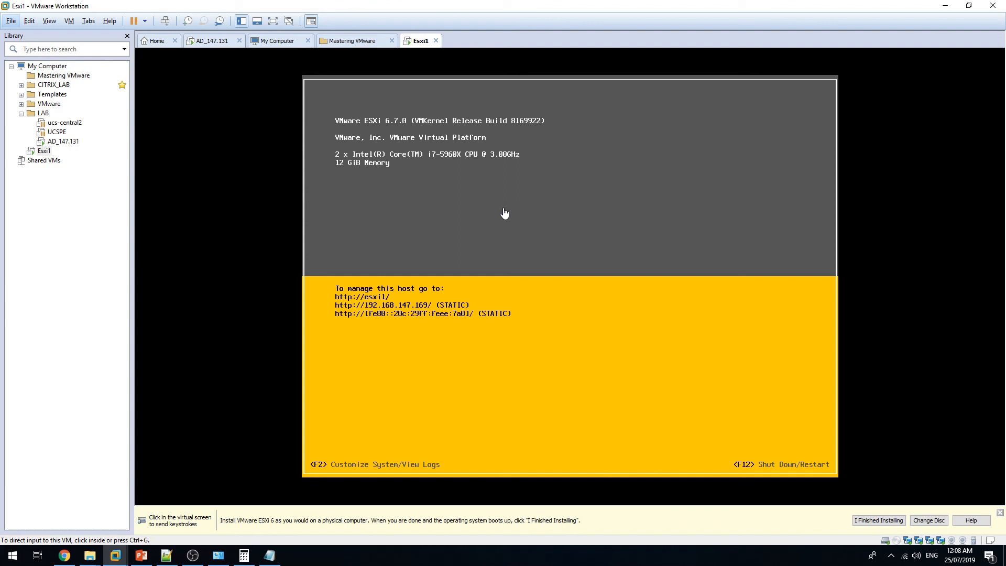
left_click(191, 557)
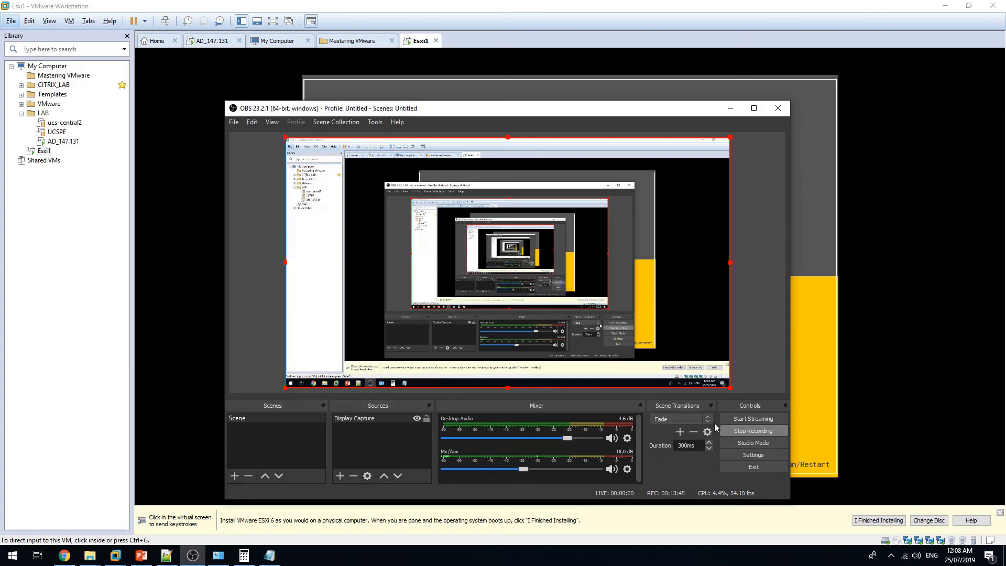